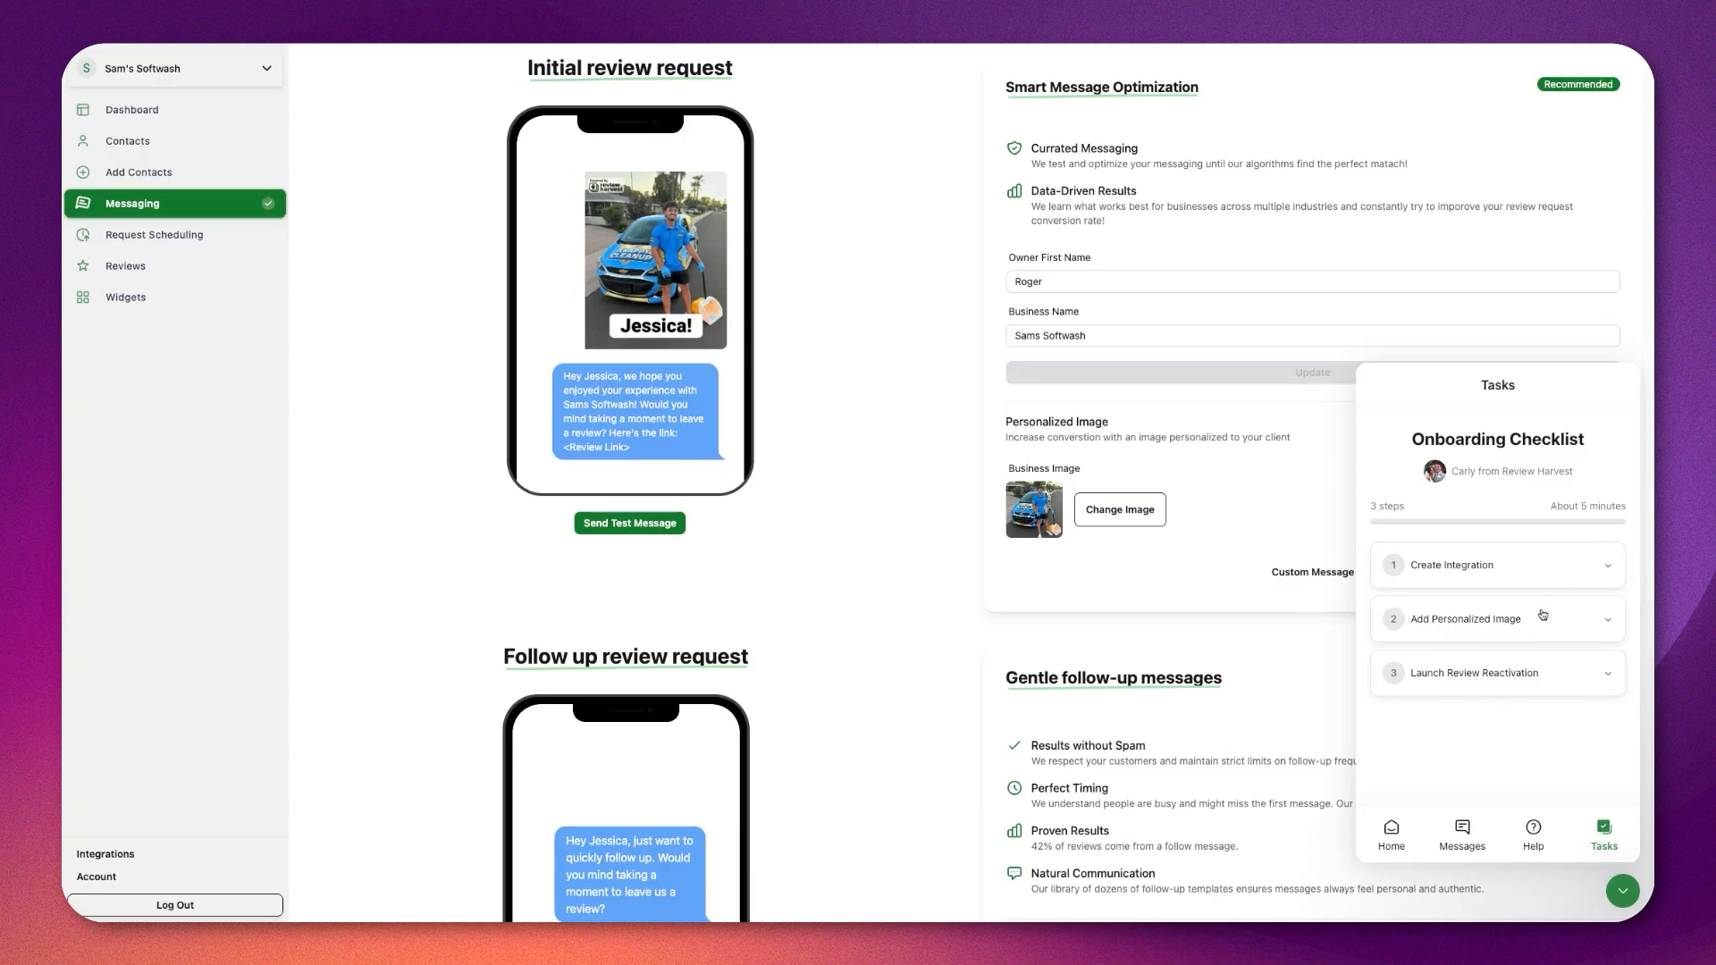
Step: Open the Add Contacts page and look through the help widget's messages, home and onboarding tasks
click(1604, 623)
click(1606, 626)
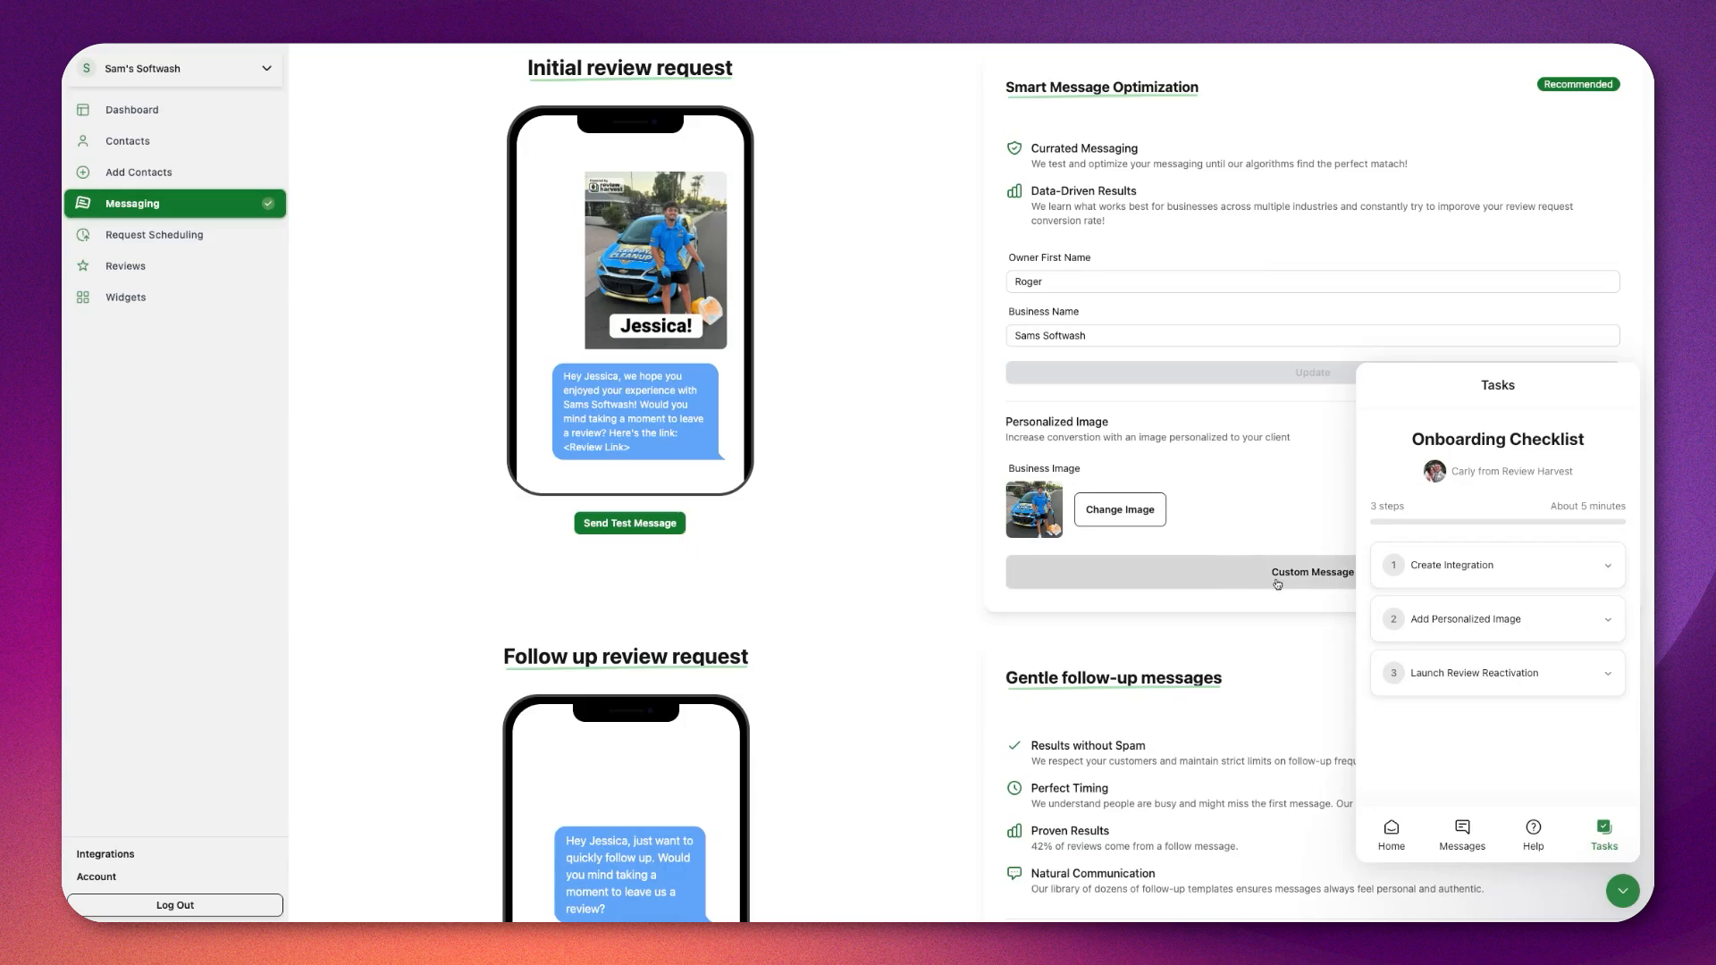
click(136, 172)
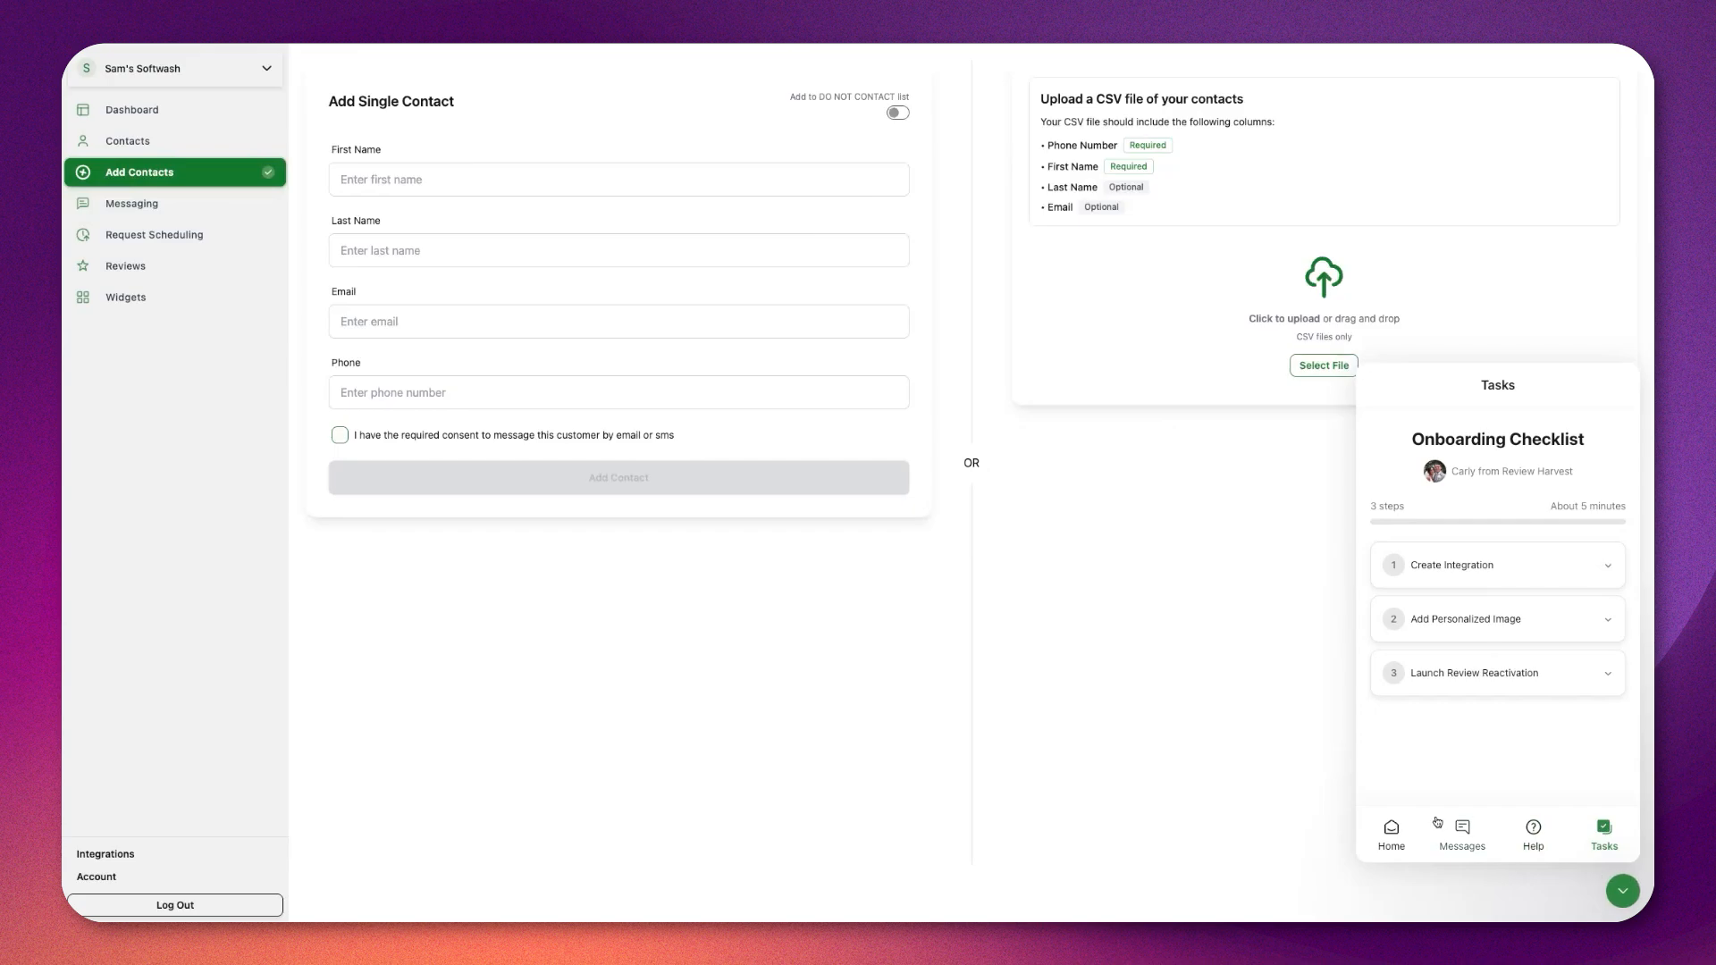
click(1628, 895)
click(1628, 896)
click(1458, 833)
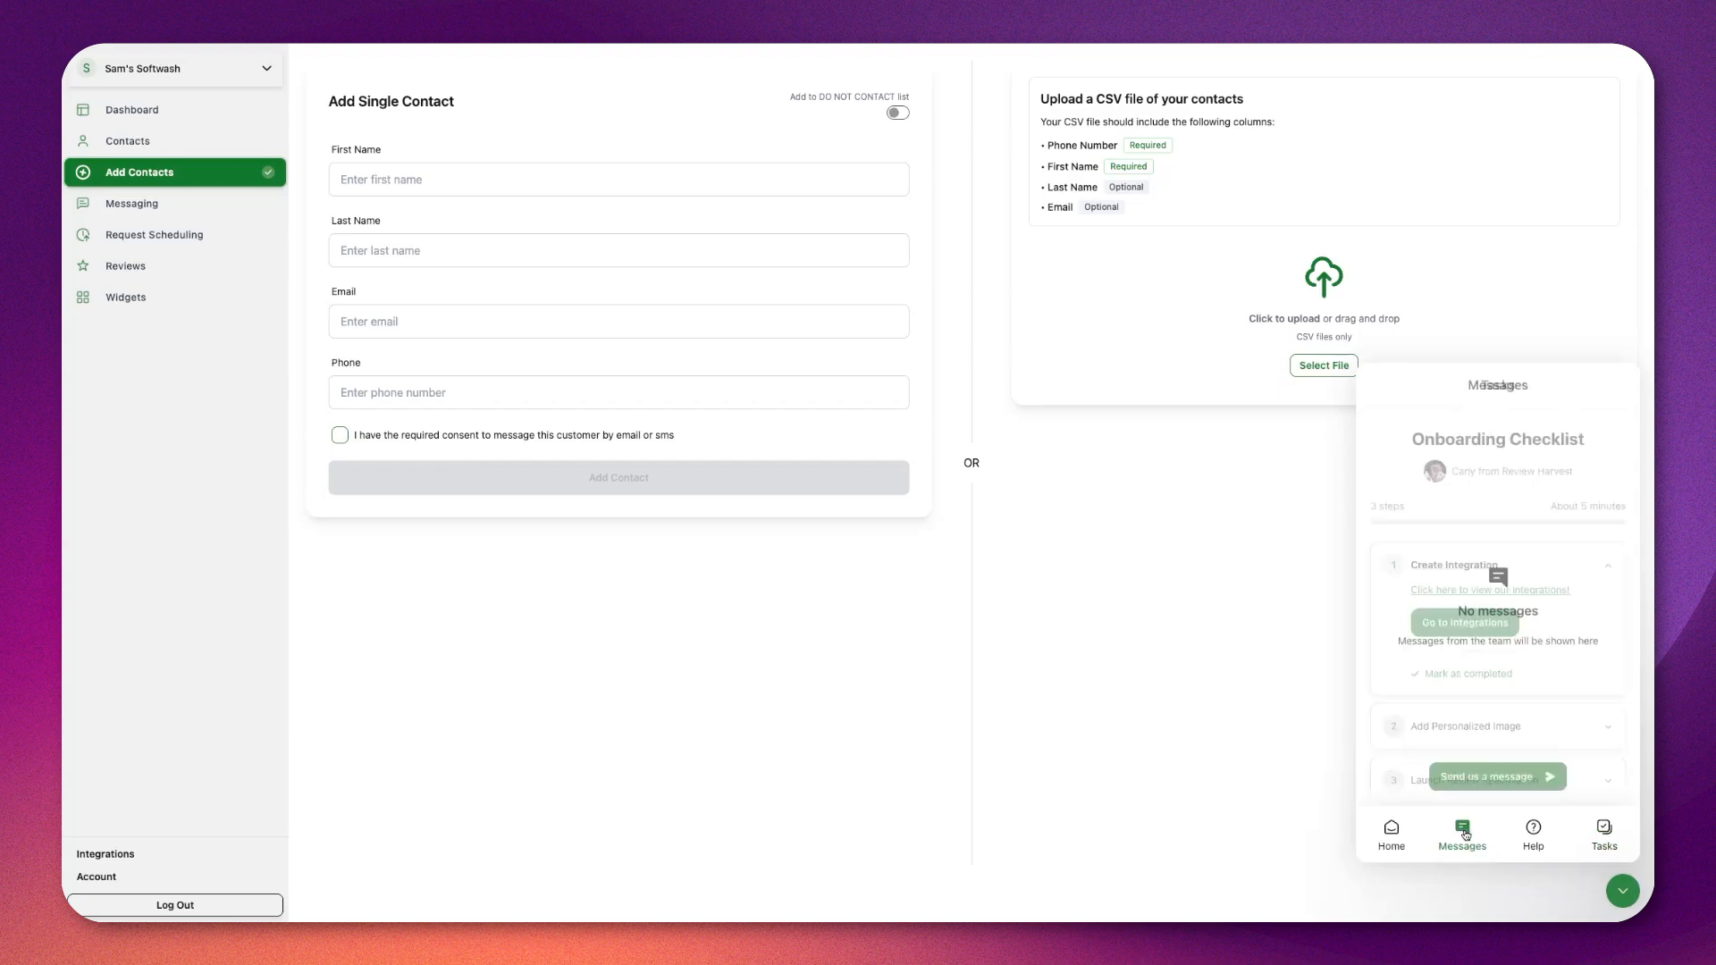
click(1392, 831)
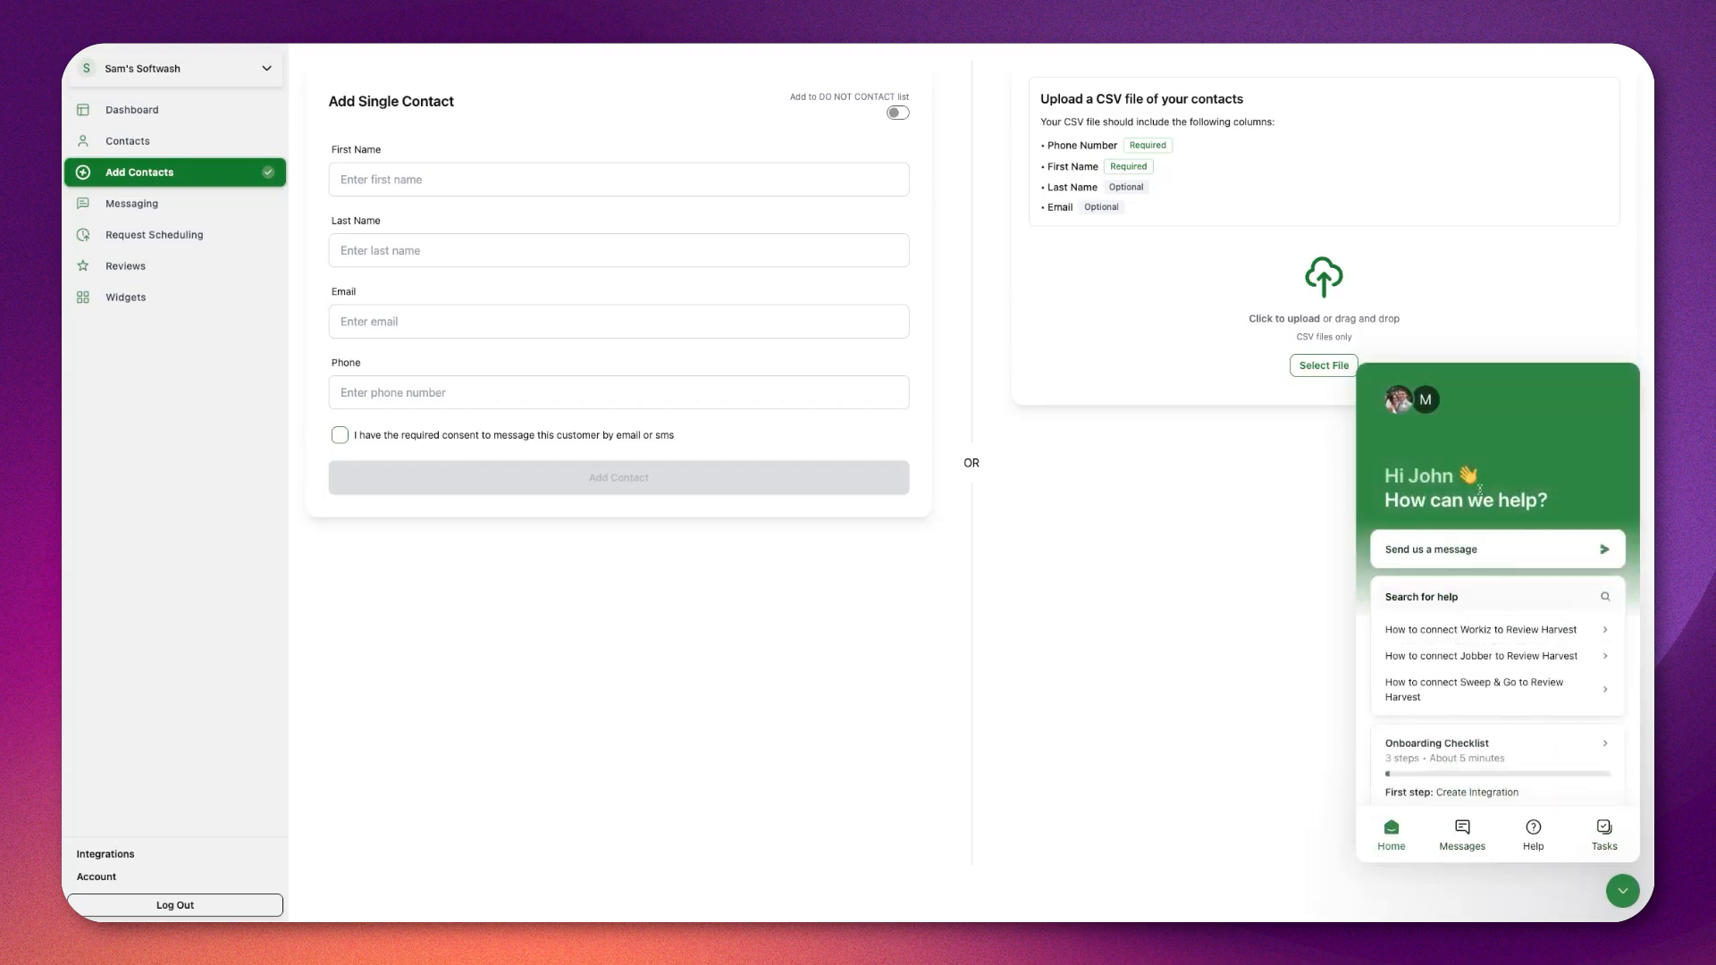
click(1604, 830)
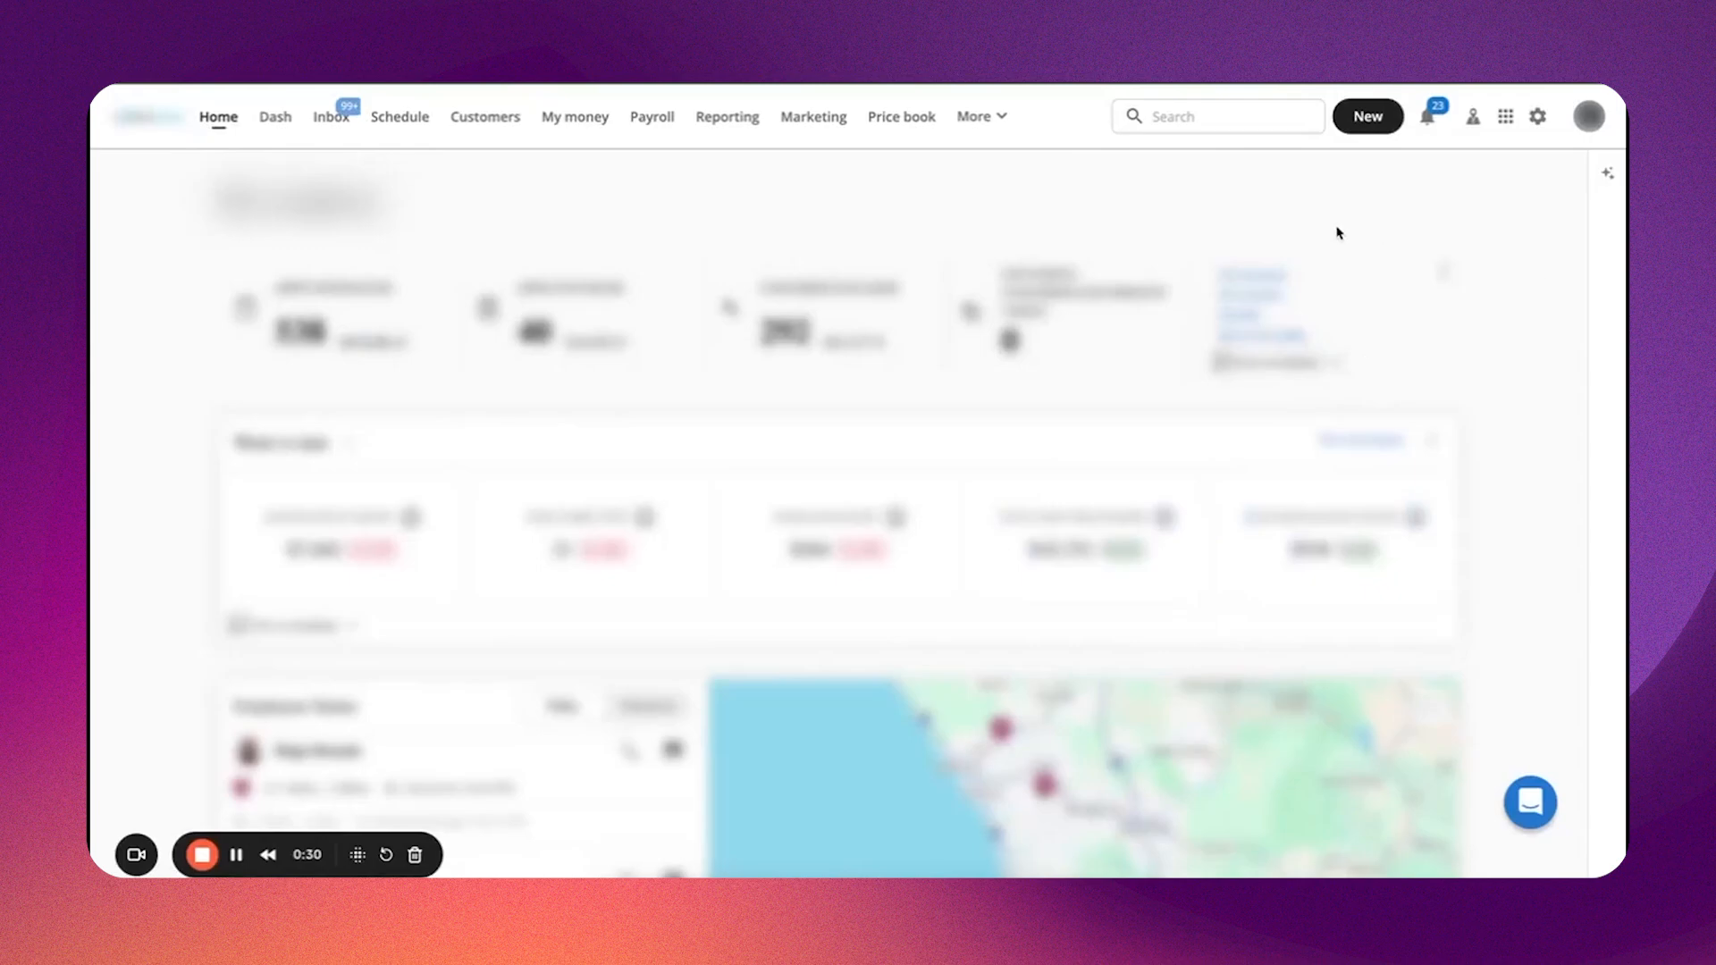
Step: Switch to Housecall Pro, search its app store for "zap" and open the Zapier app details
click(1506, 119)
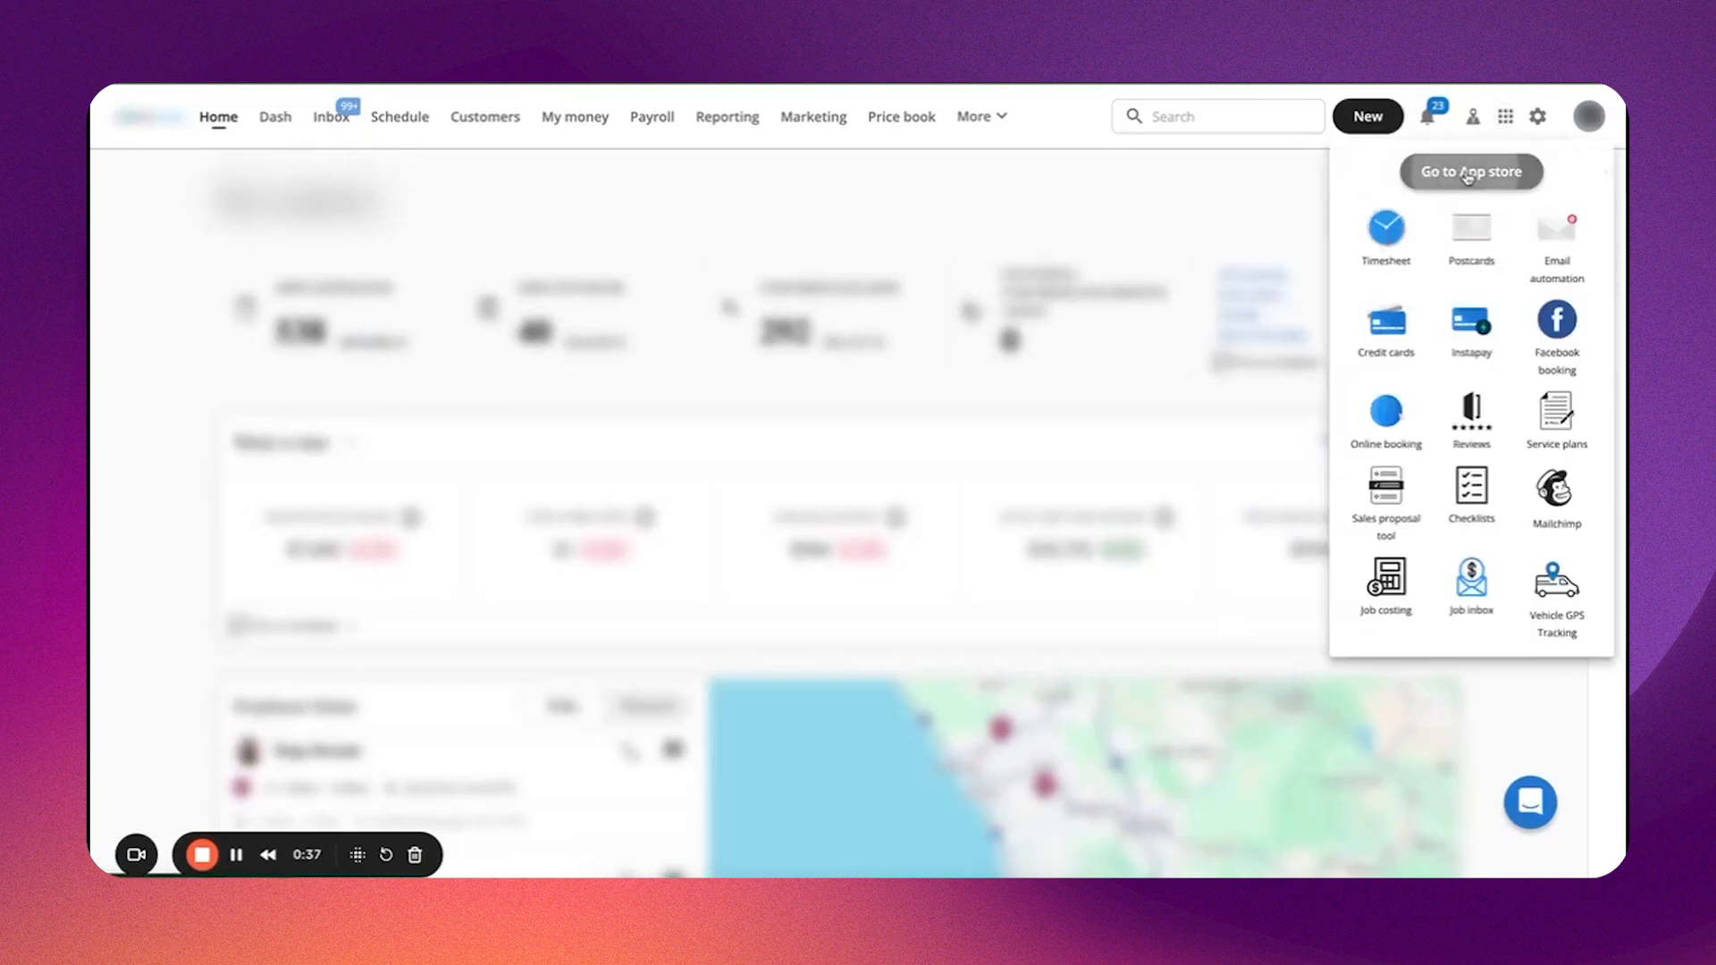
click(1467, 173)
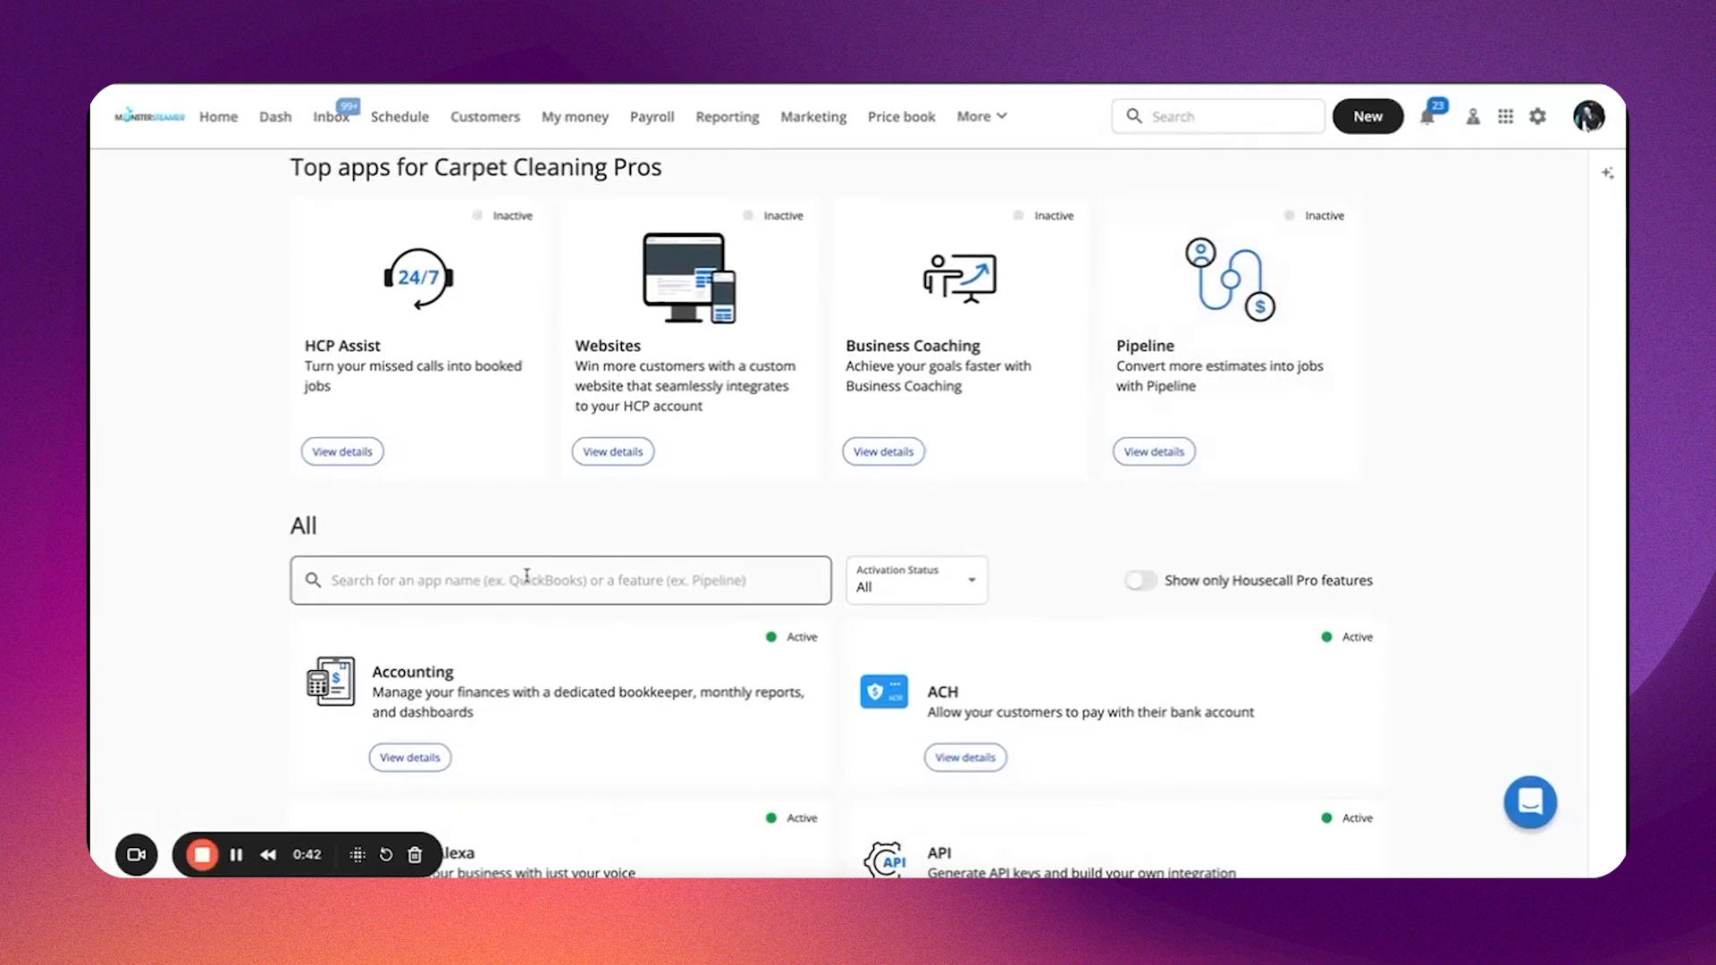
click(527, 578)
text(zap)
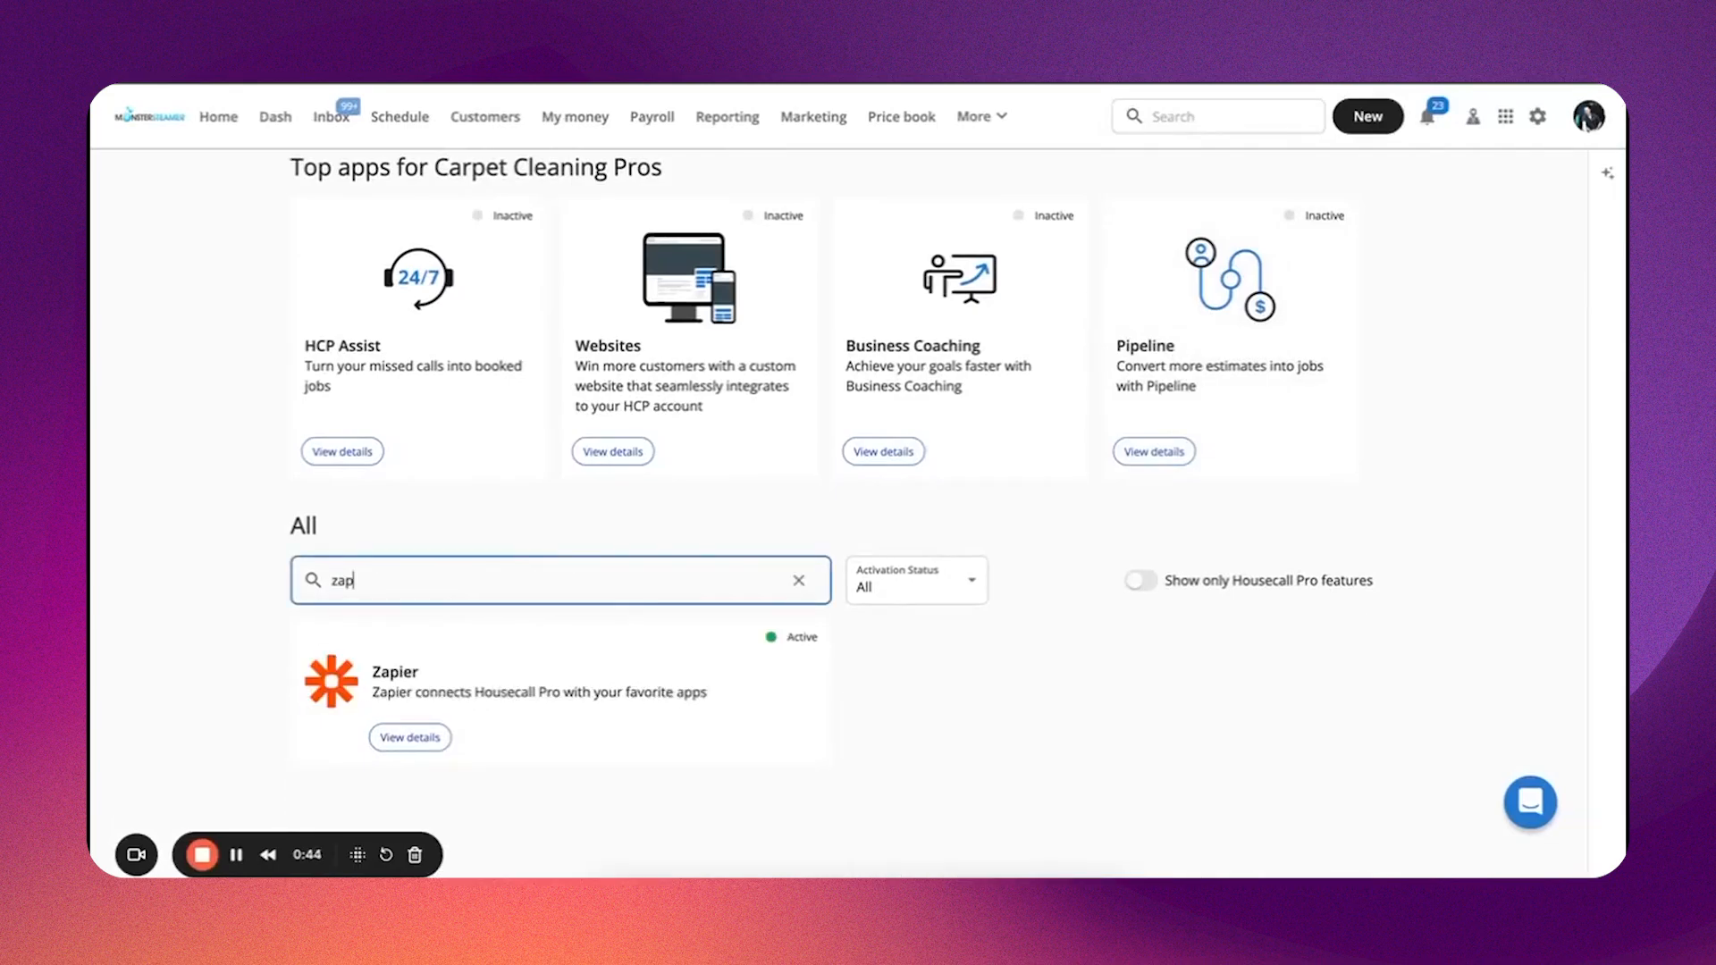
click(409, 737)
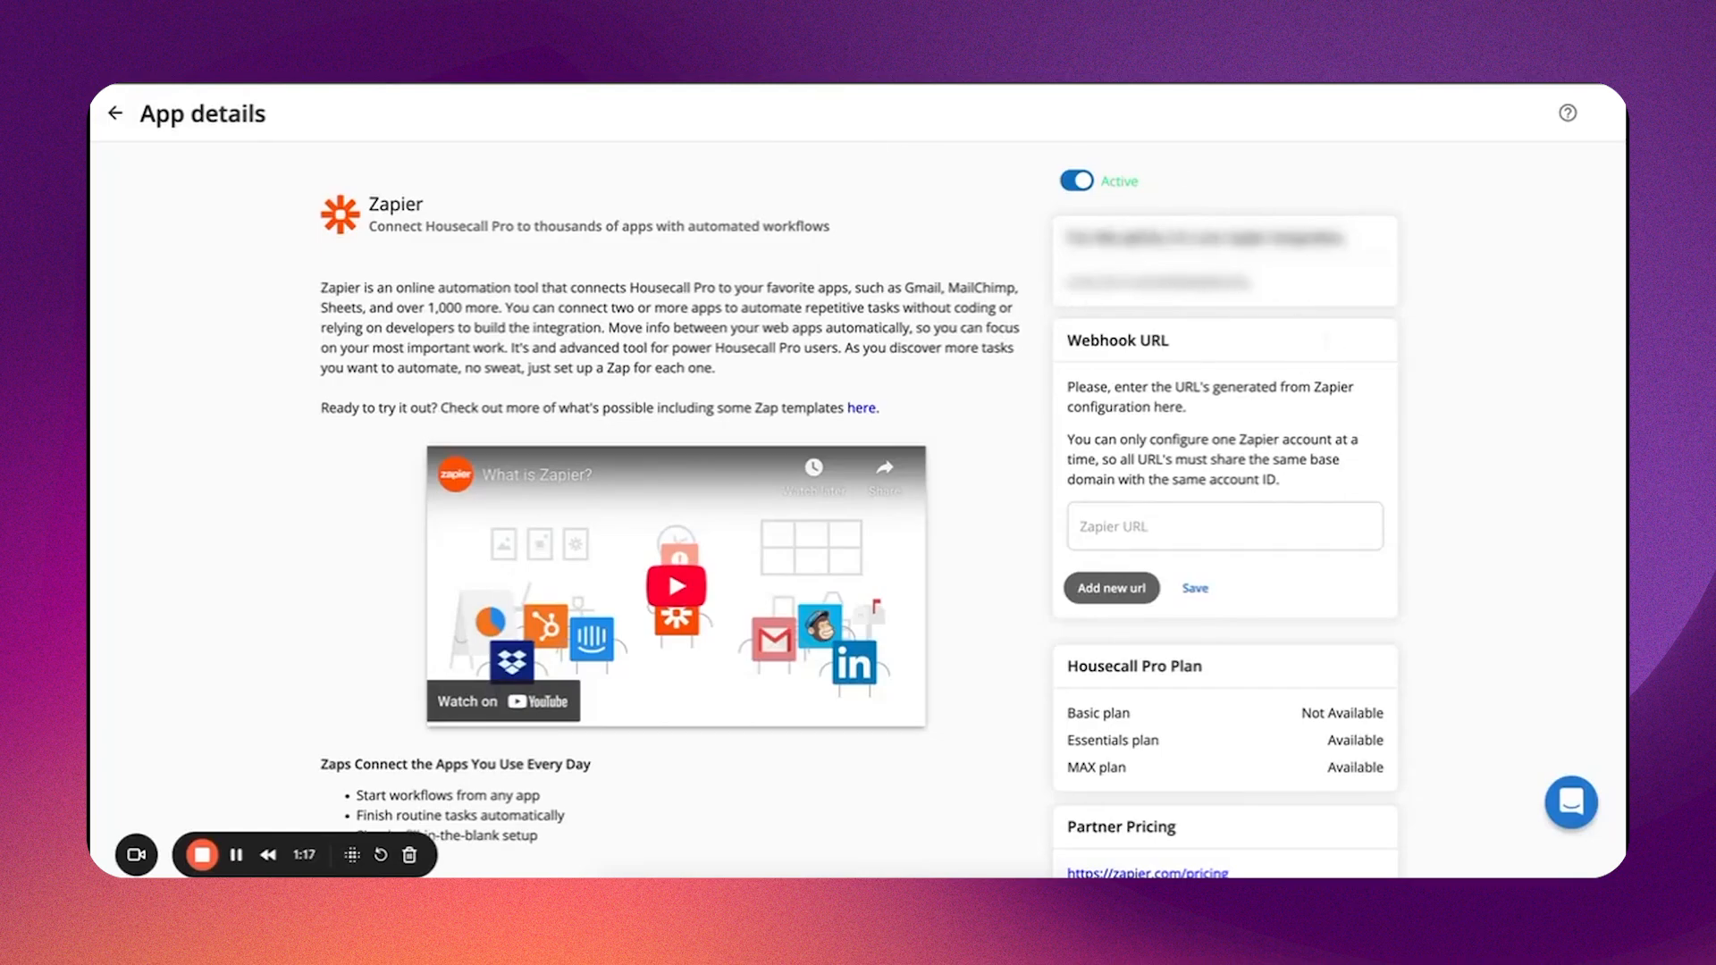
Step: Switch to the Zapier website and sign up for an account, choosing the role Other and company size 5,000+
click(510, 36)
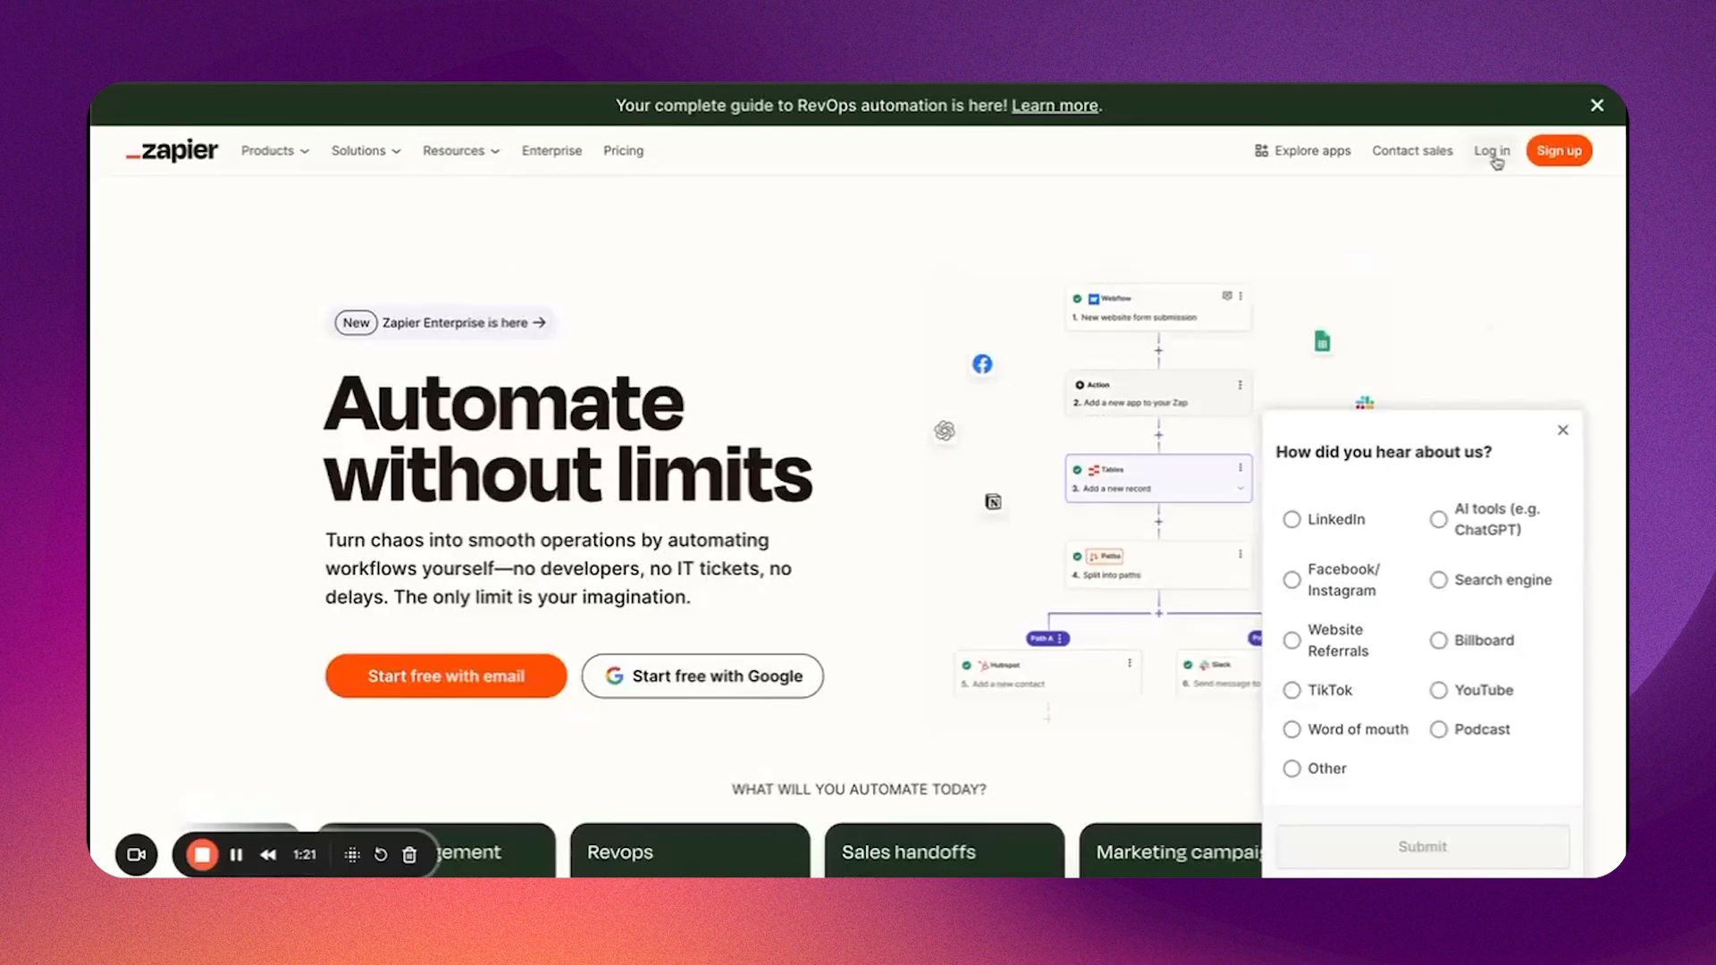
click(1571, 159)
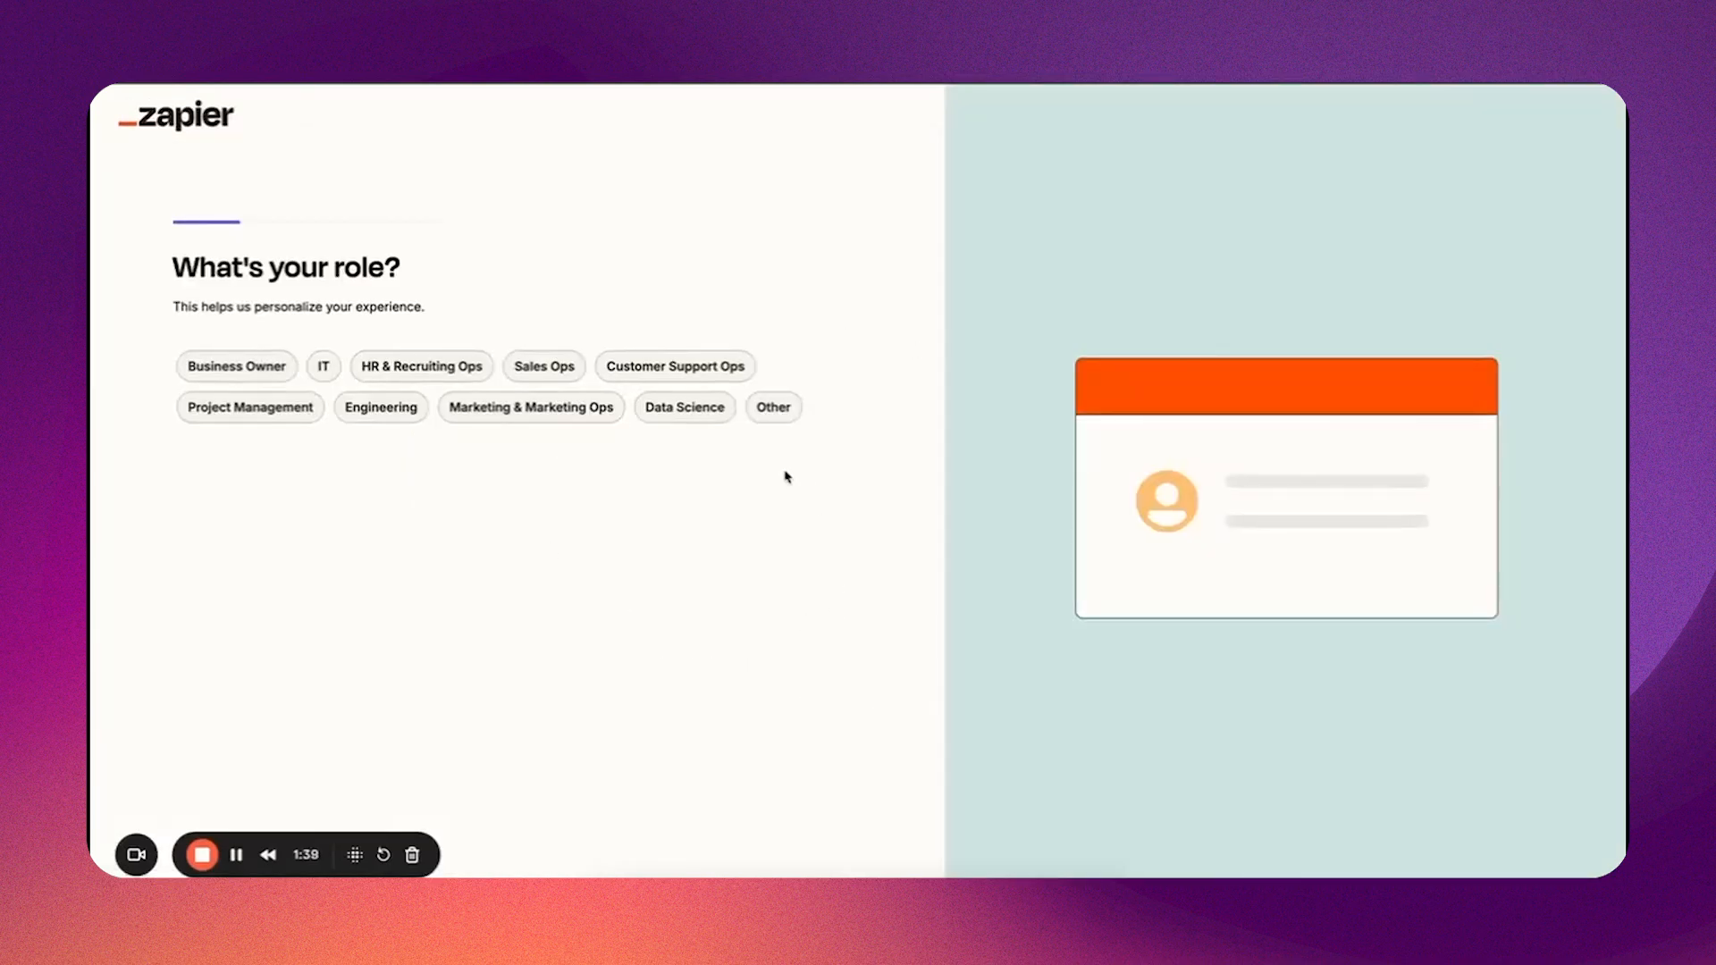
click(774, 407)
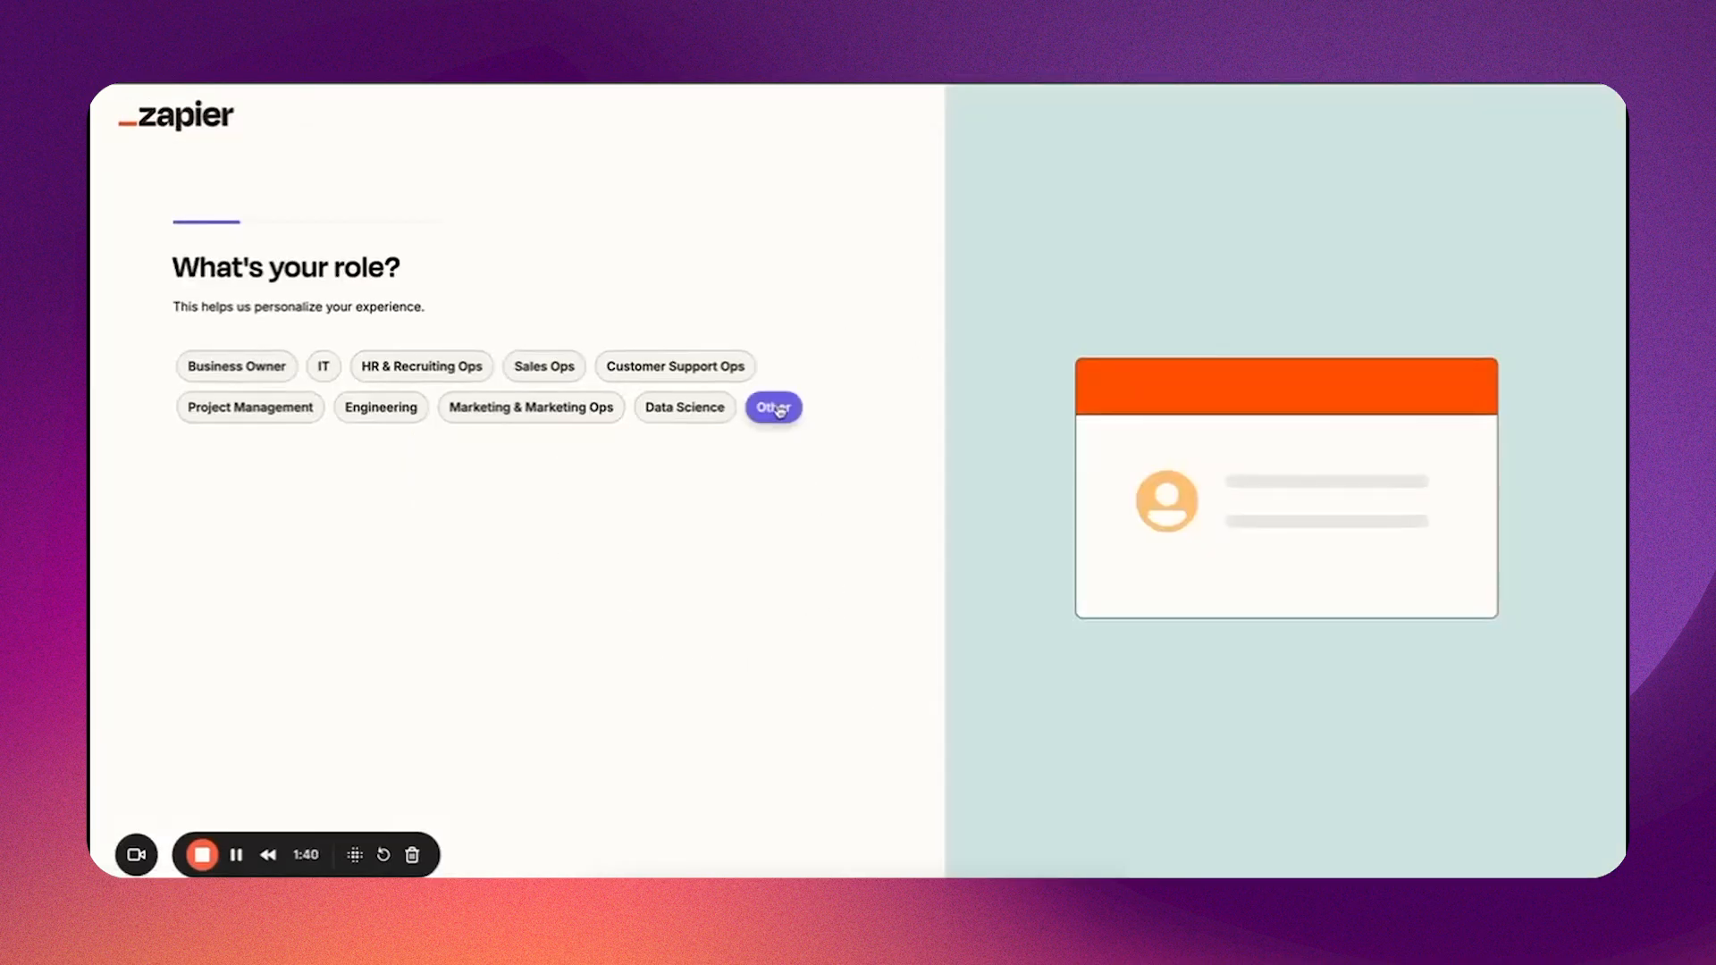
click(828, 840)
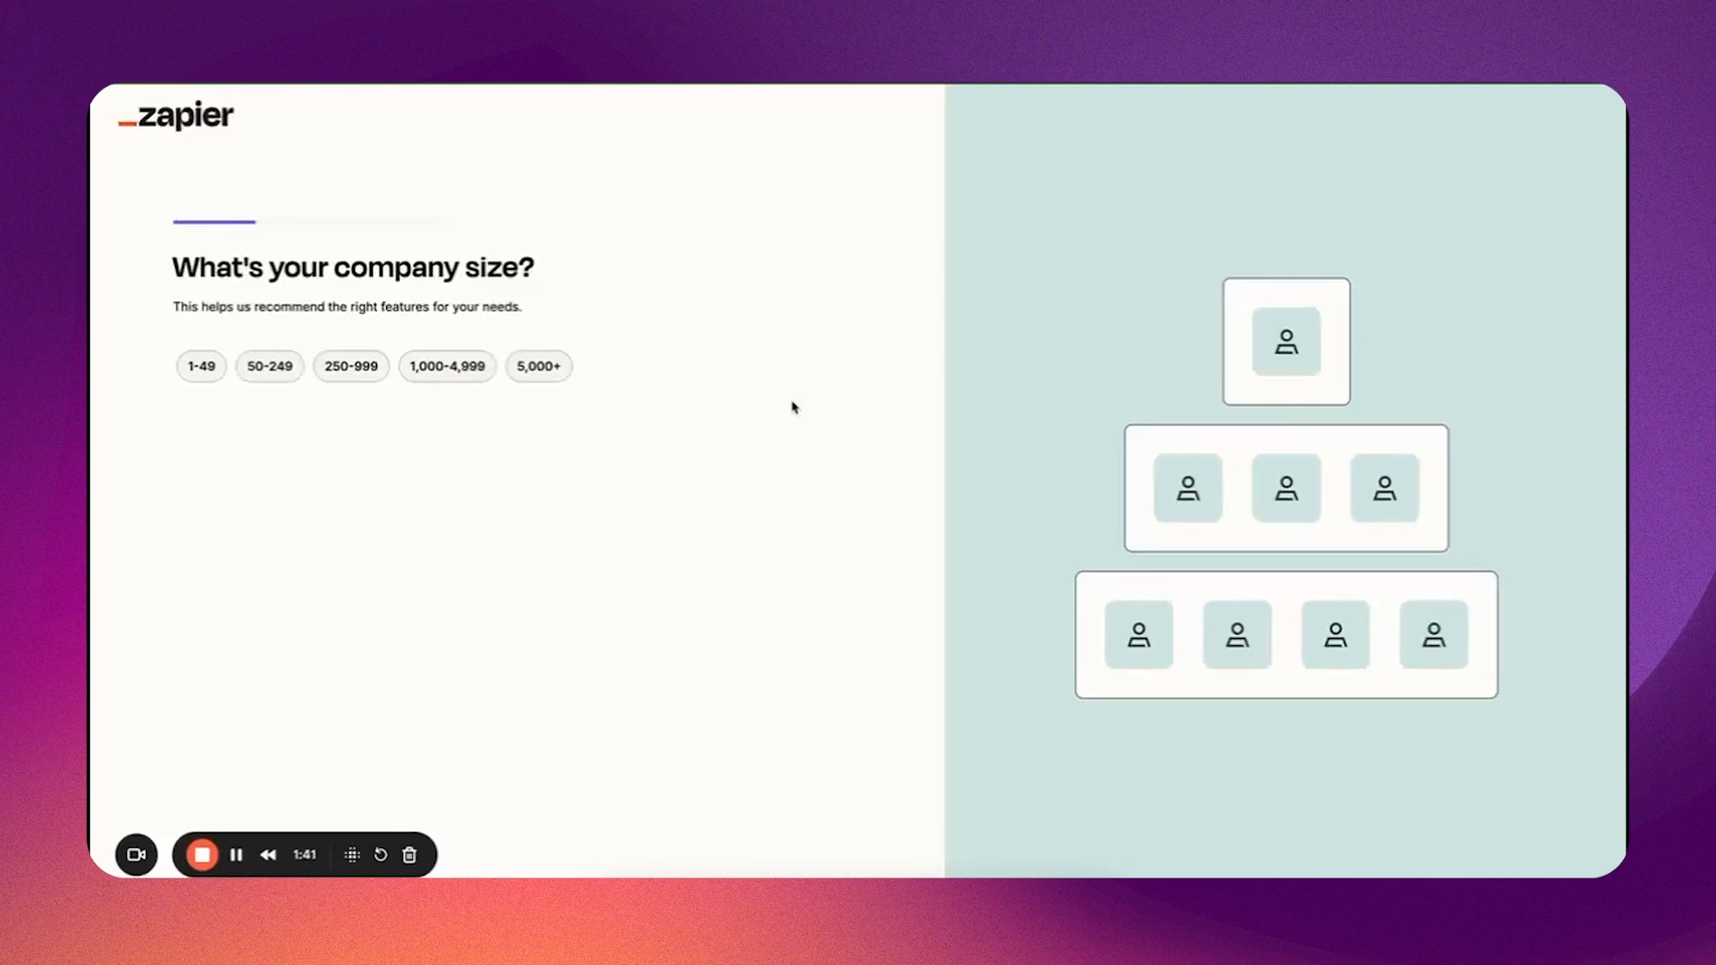
click(541, 366)
click(544, 368)
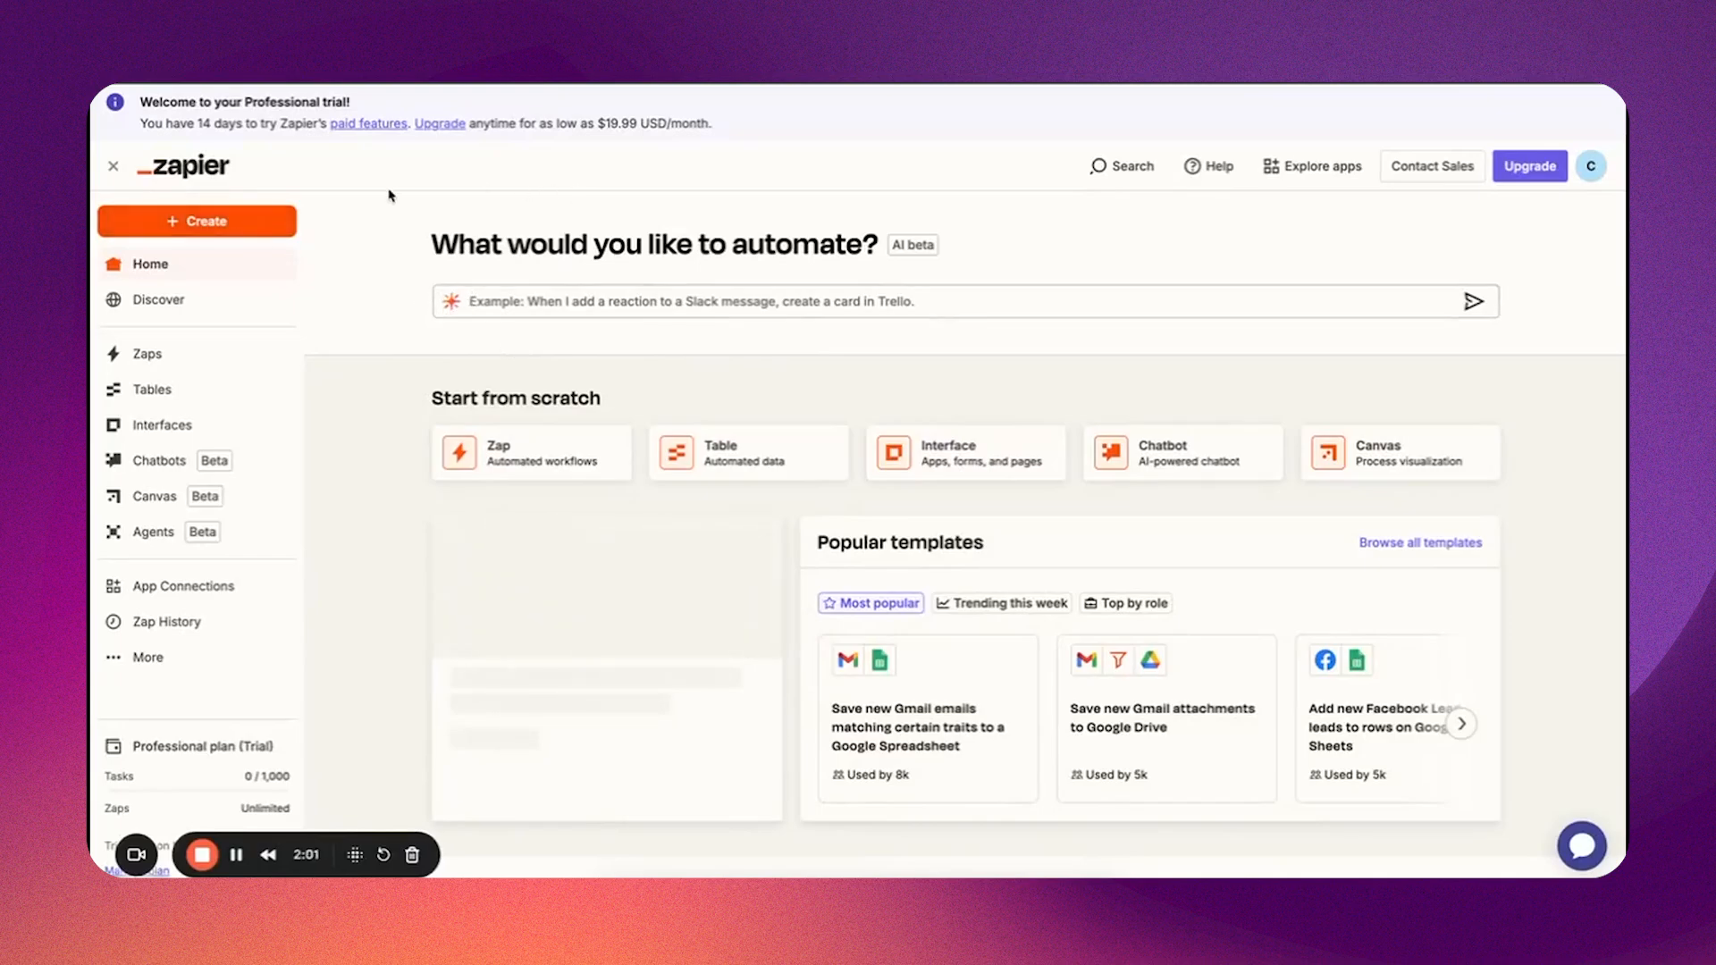
Step: Create a new Zap with Housecall Pro as the trigger app and New Completed Job as the trigger event
click(248, 236)
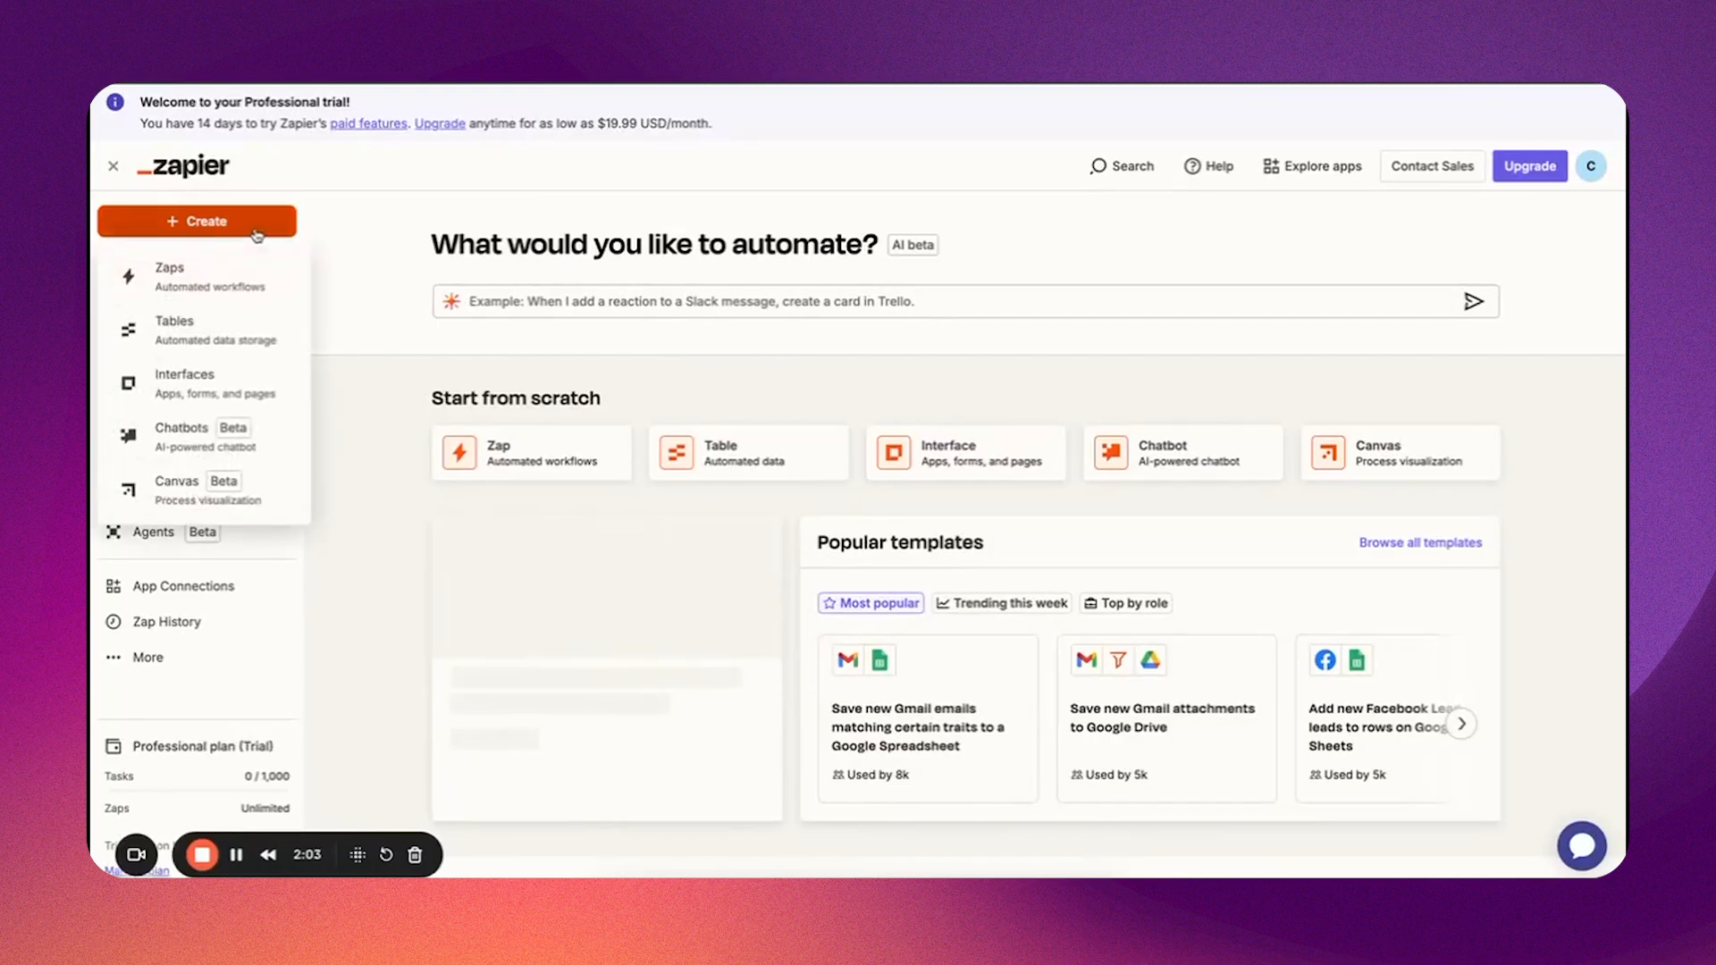
click(207, 288)
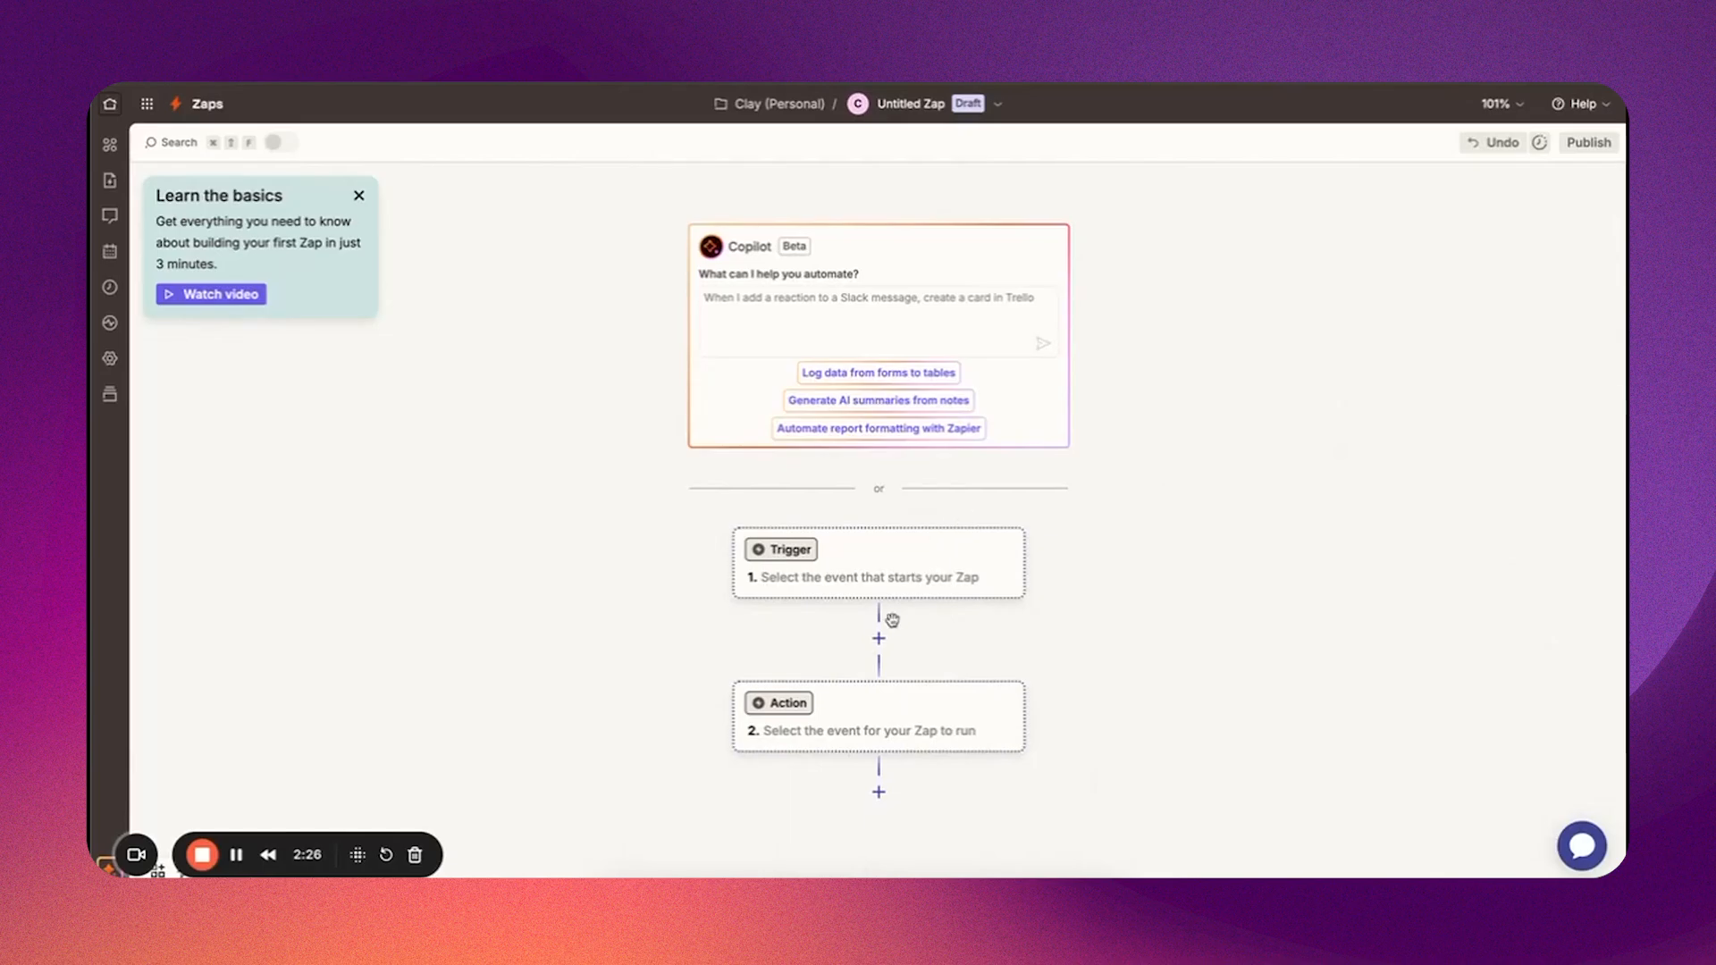
click(907, 581)
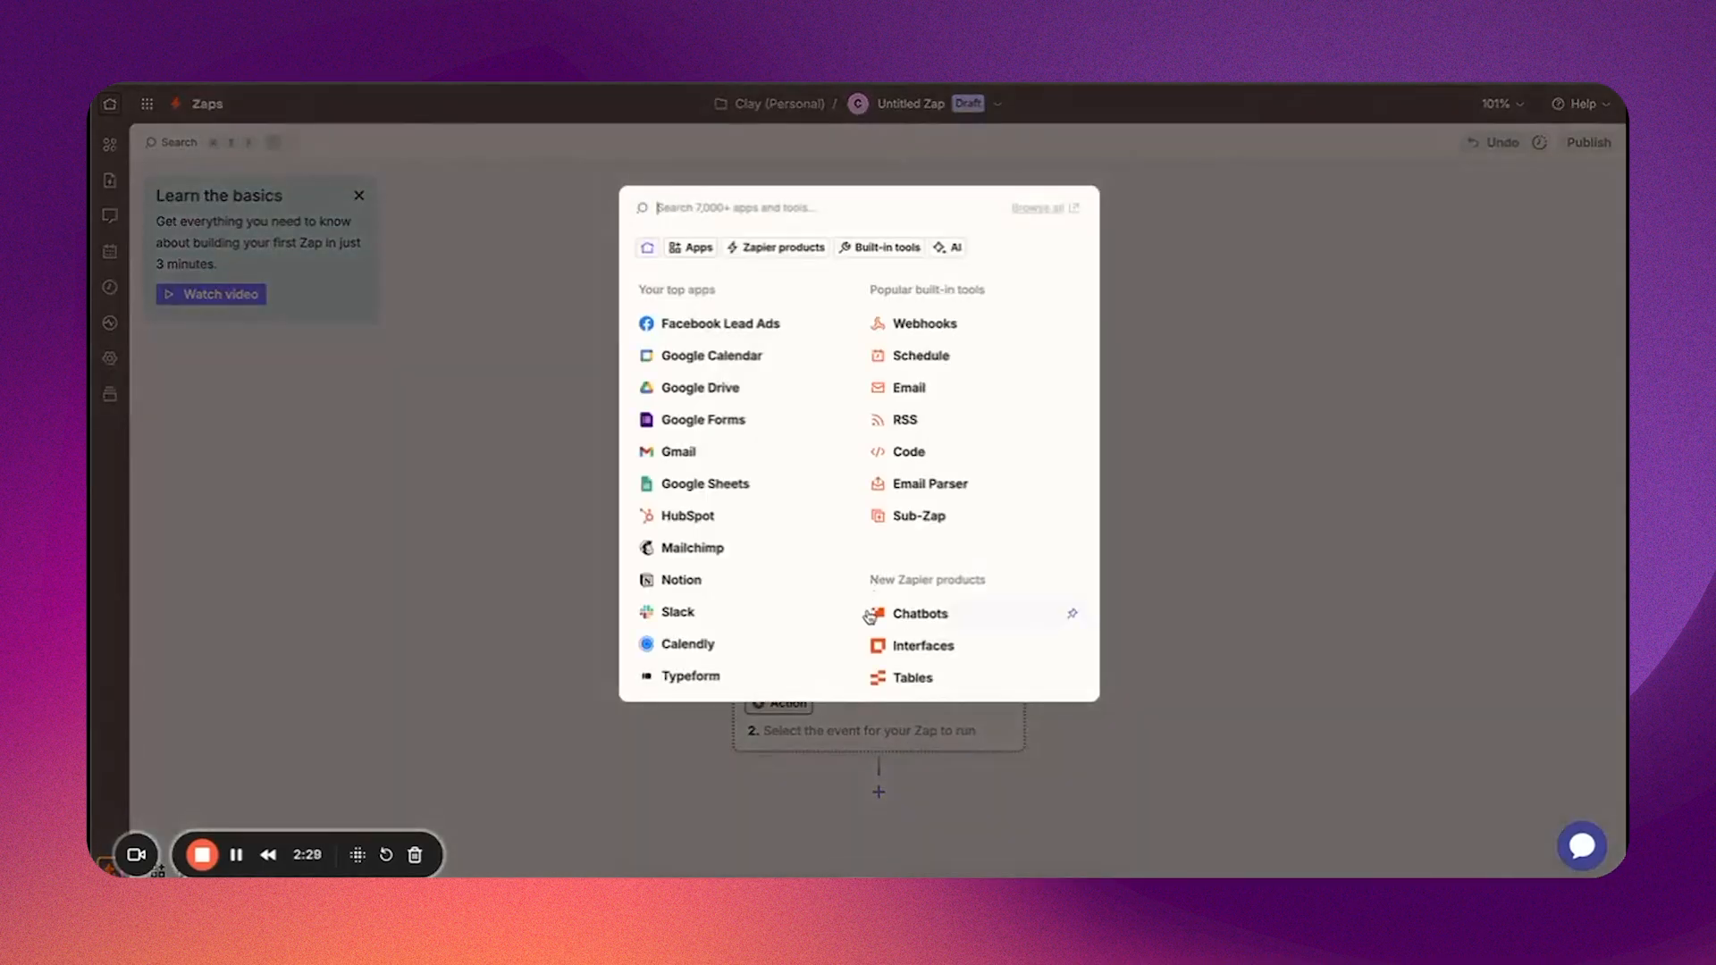
text(house)
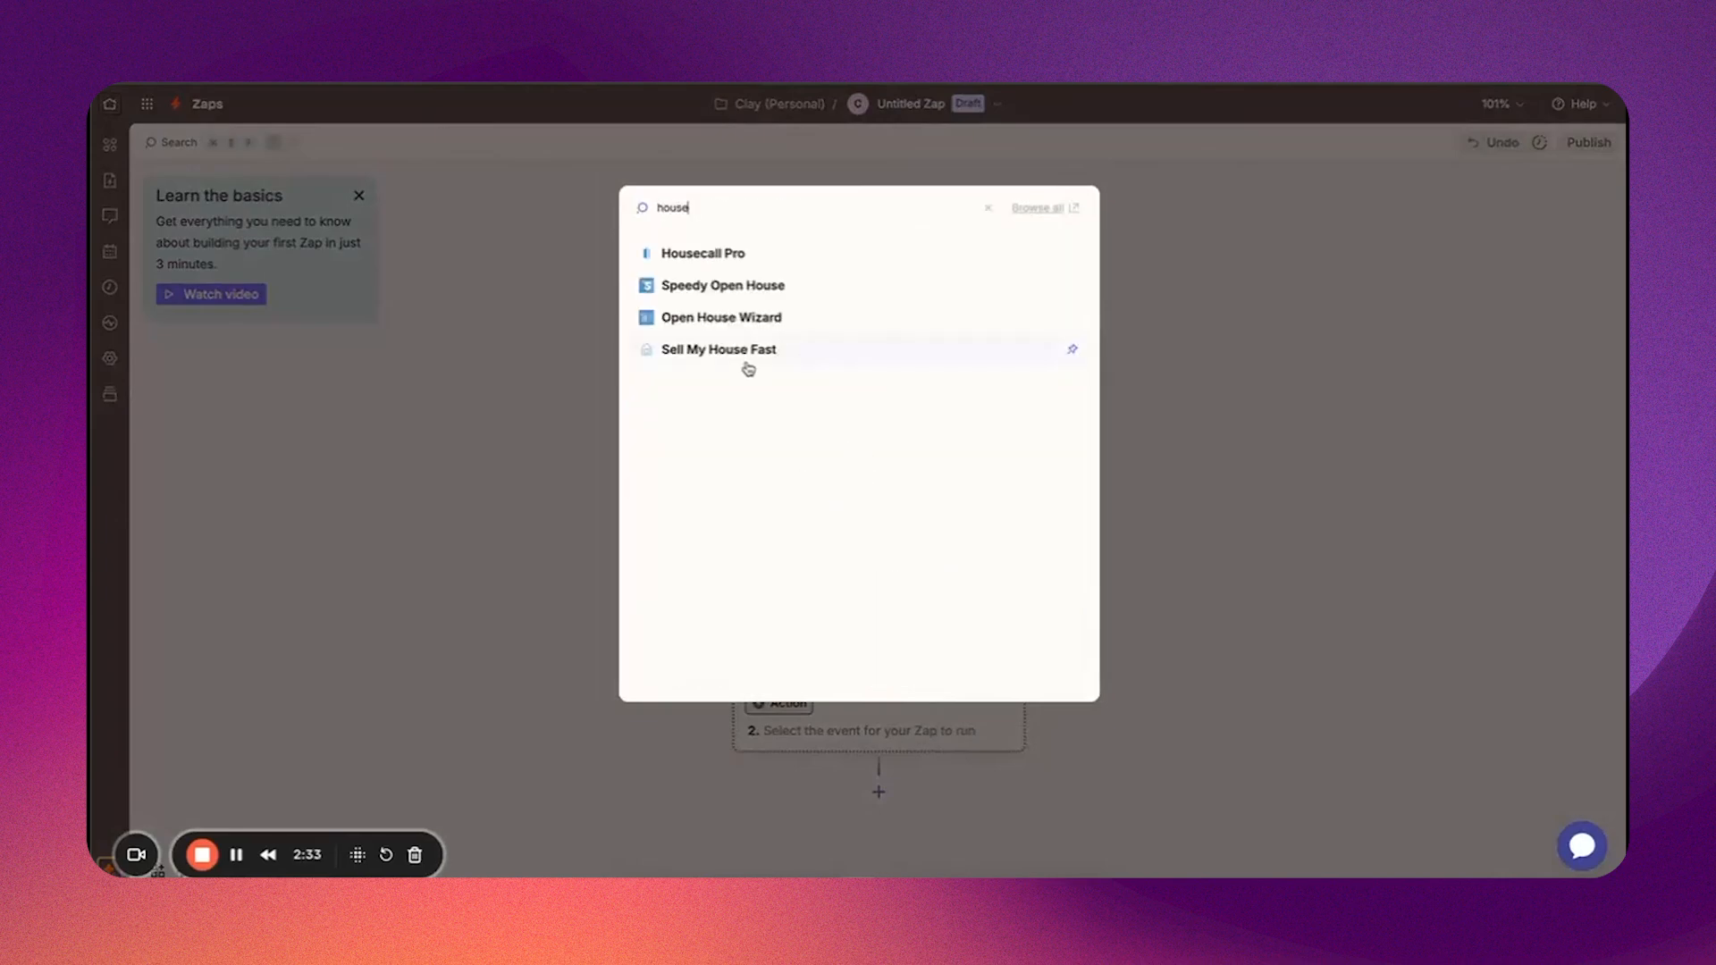
click(706, 254)
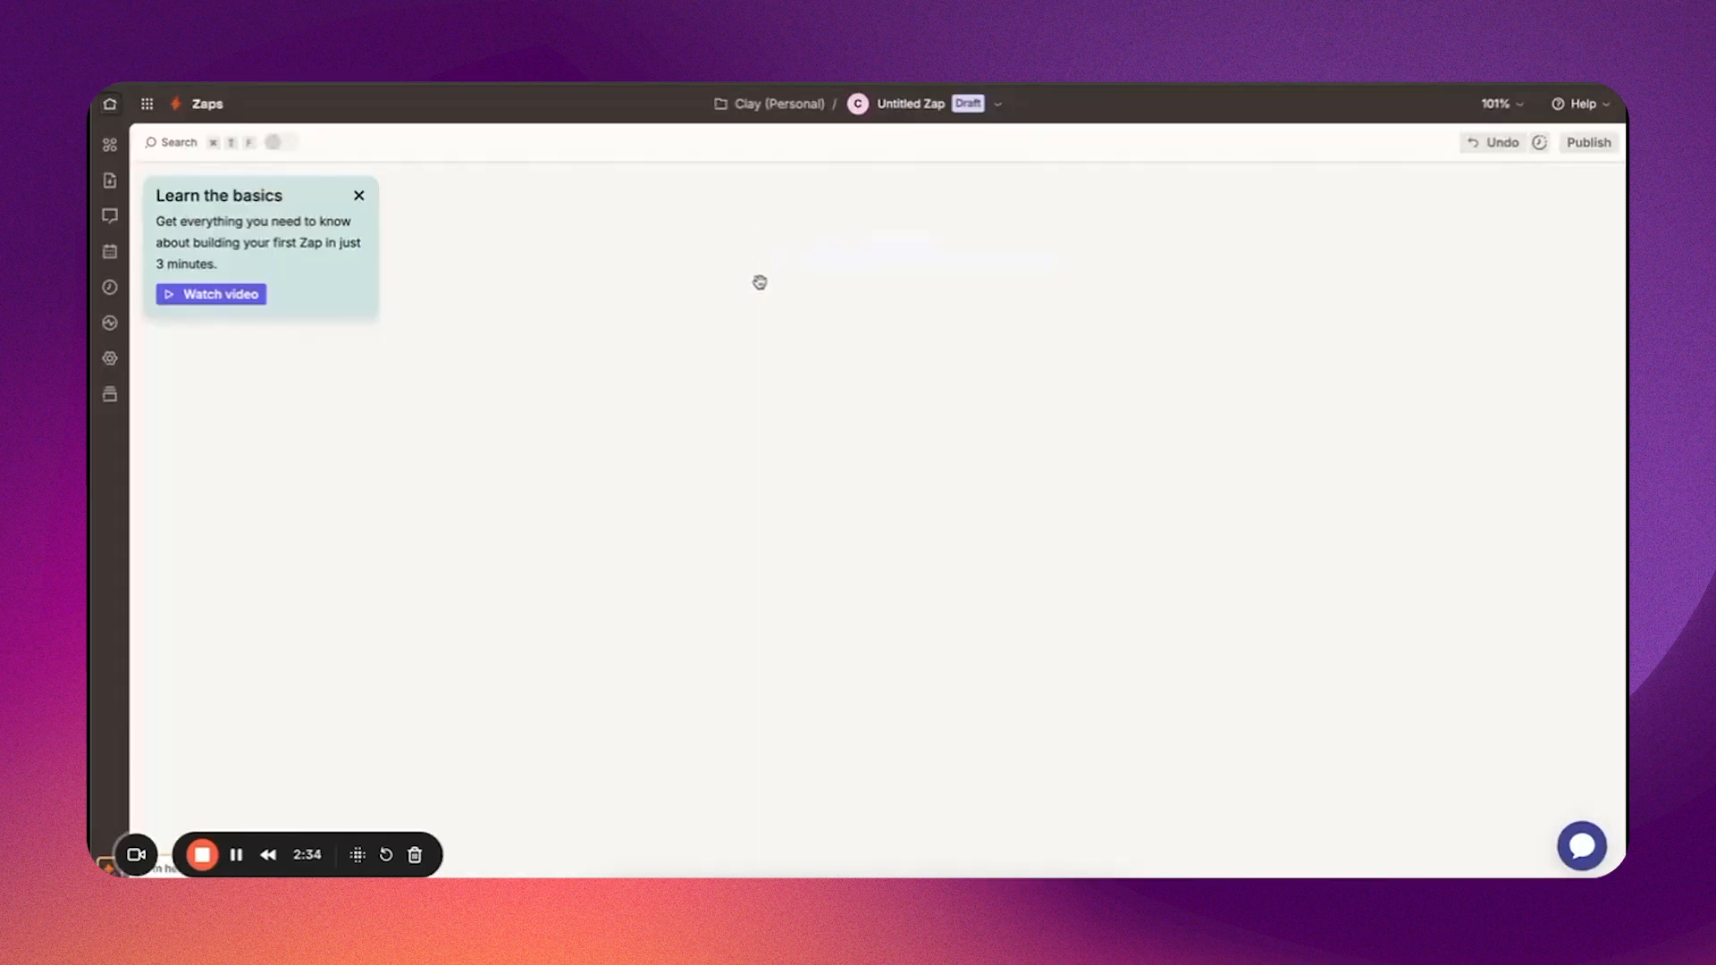
click(1401, 396)
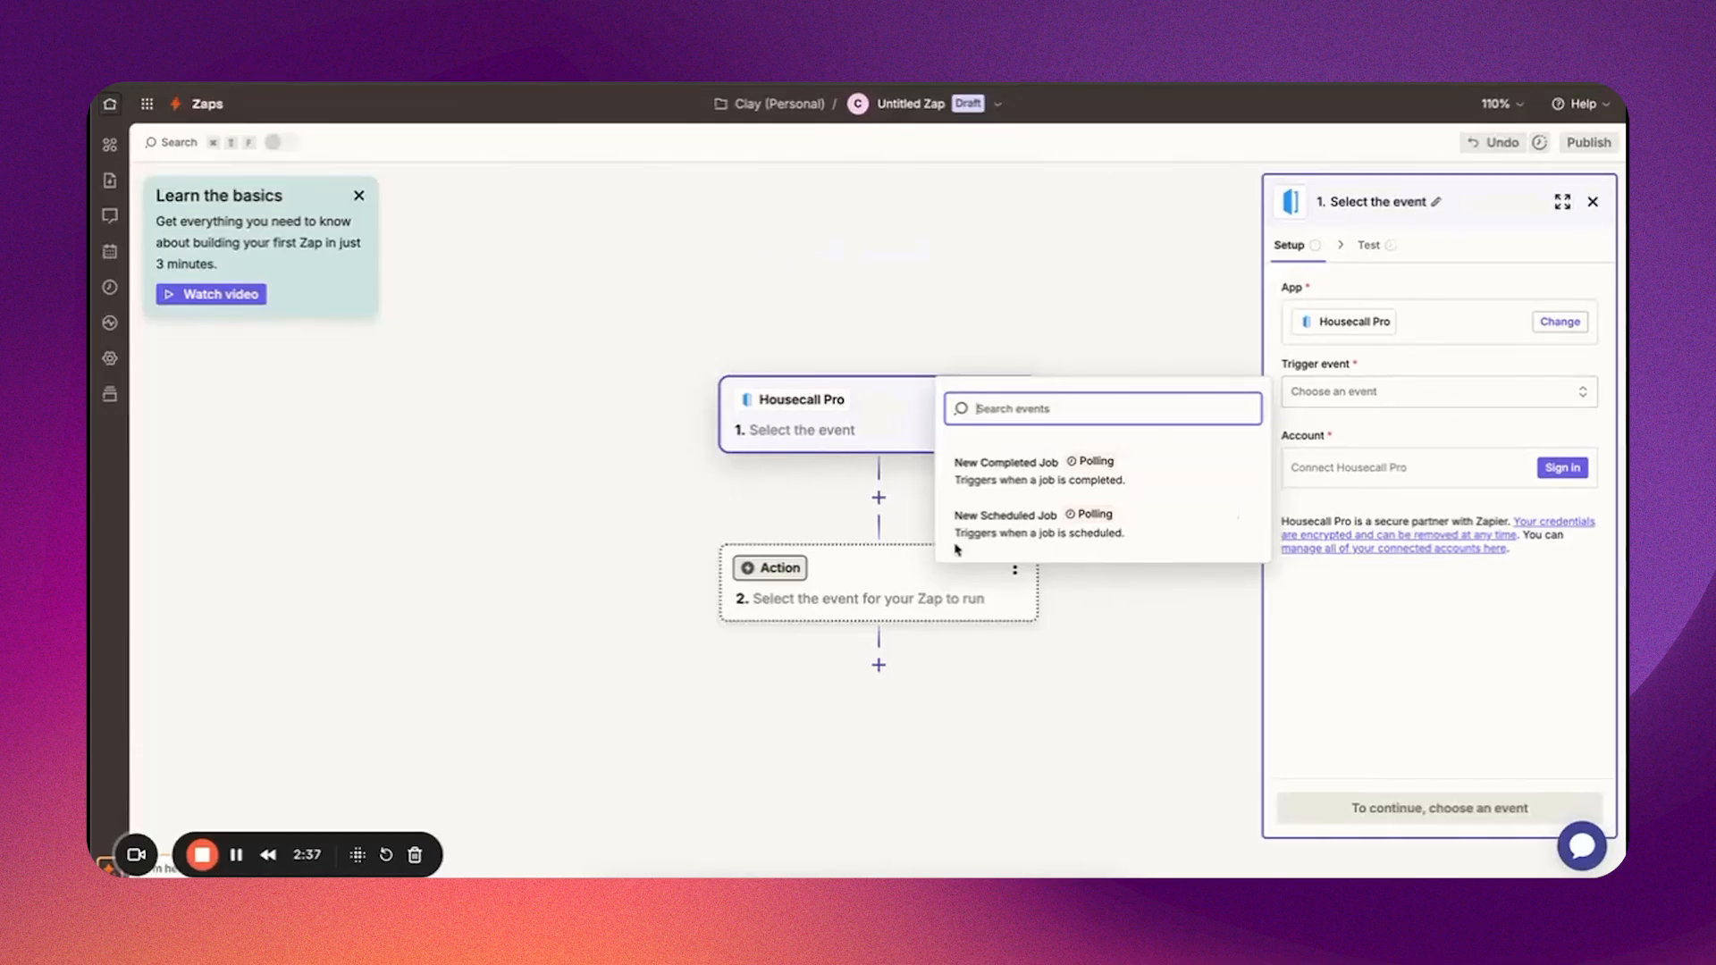
click(1001, 481)
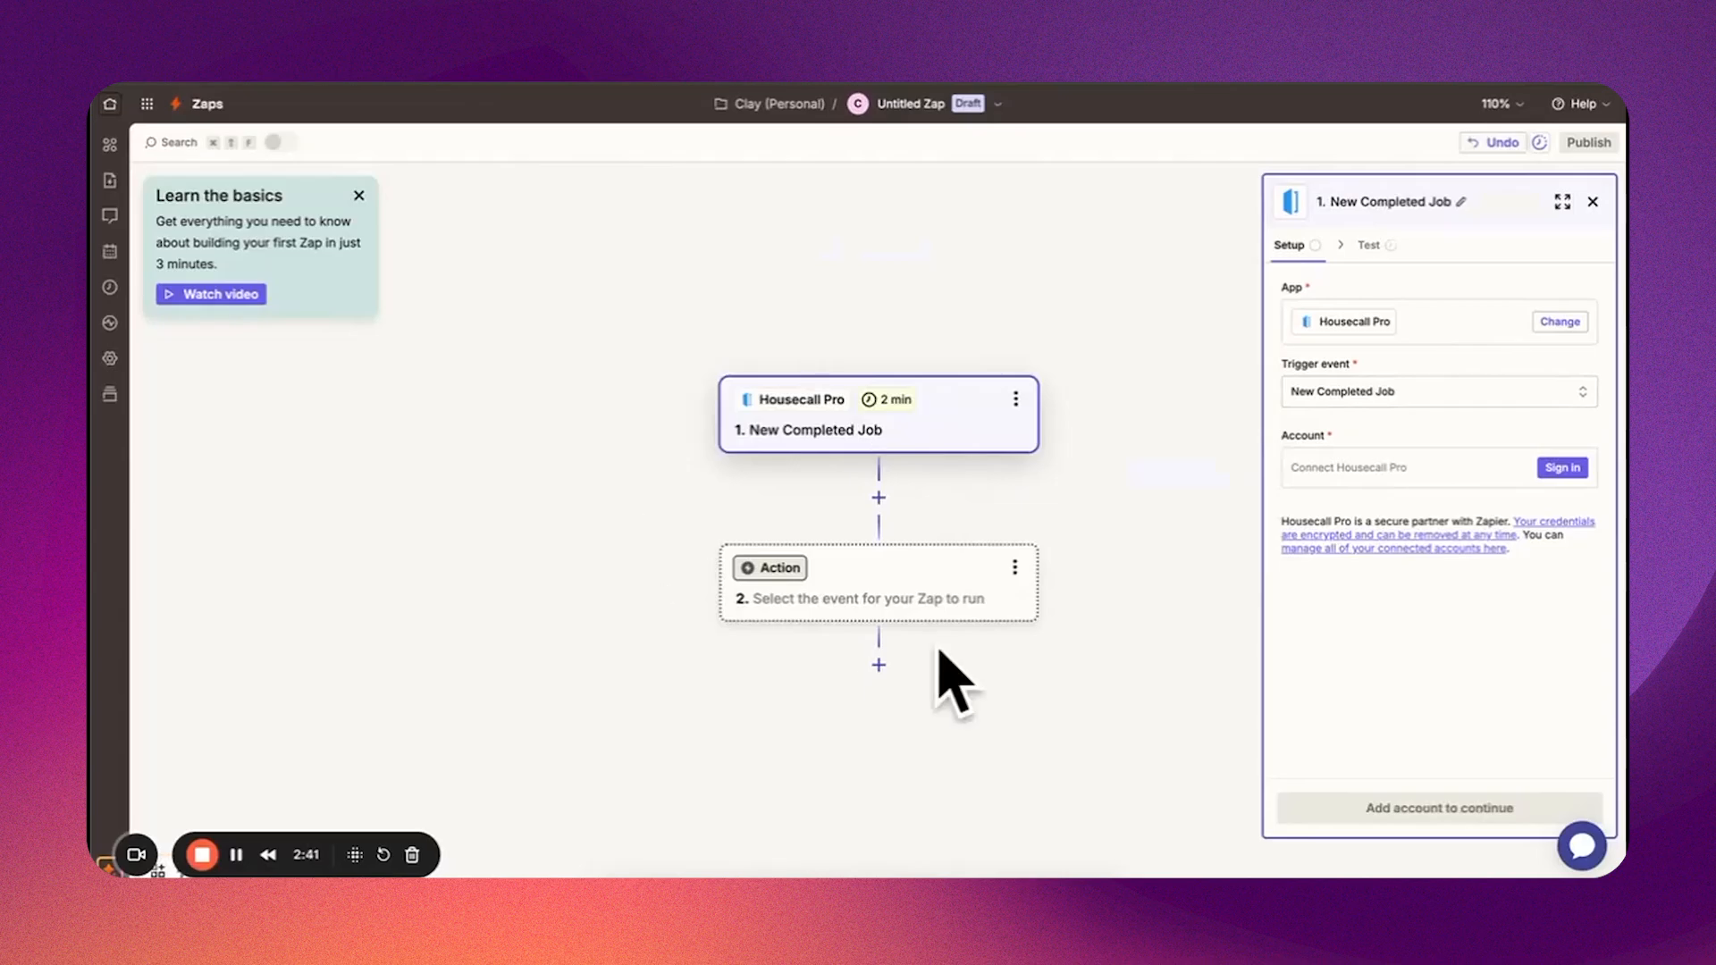
Step: Set Review Harvest as the app for the Zap's action step
click(921, 592)
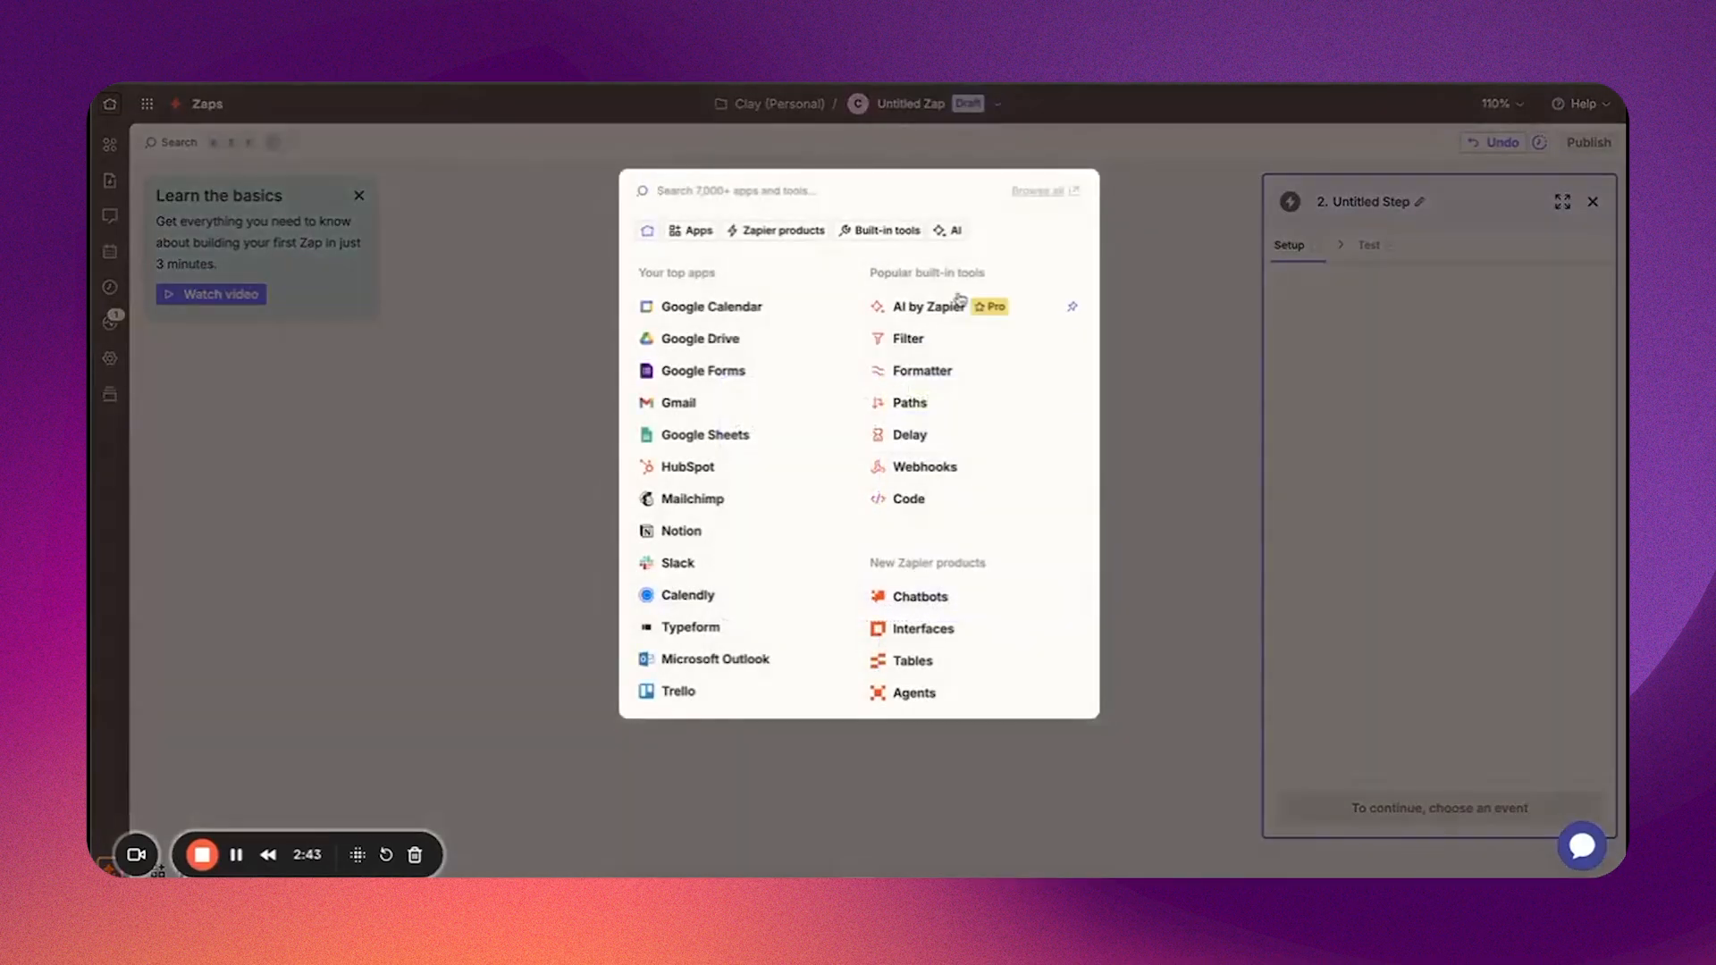
text(review )
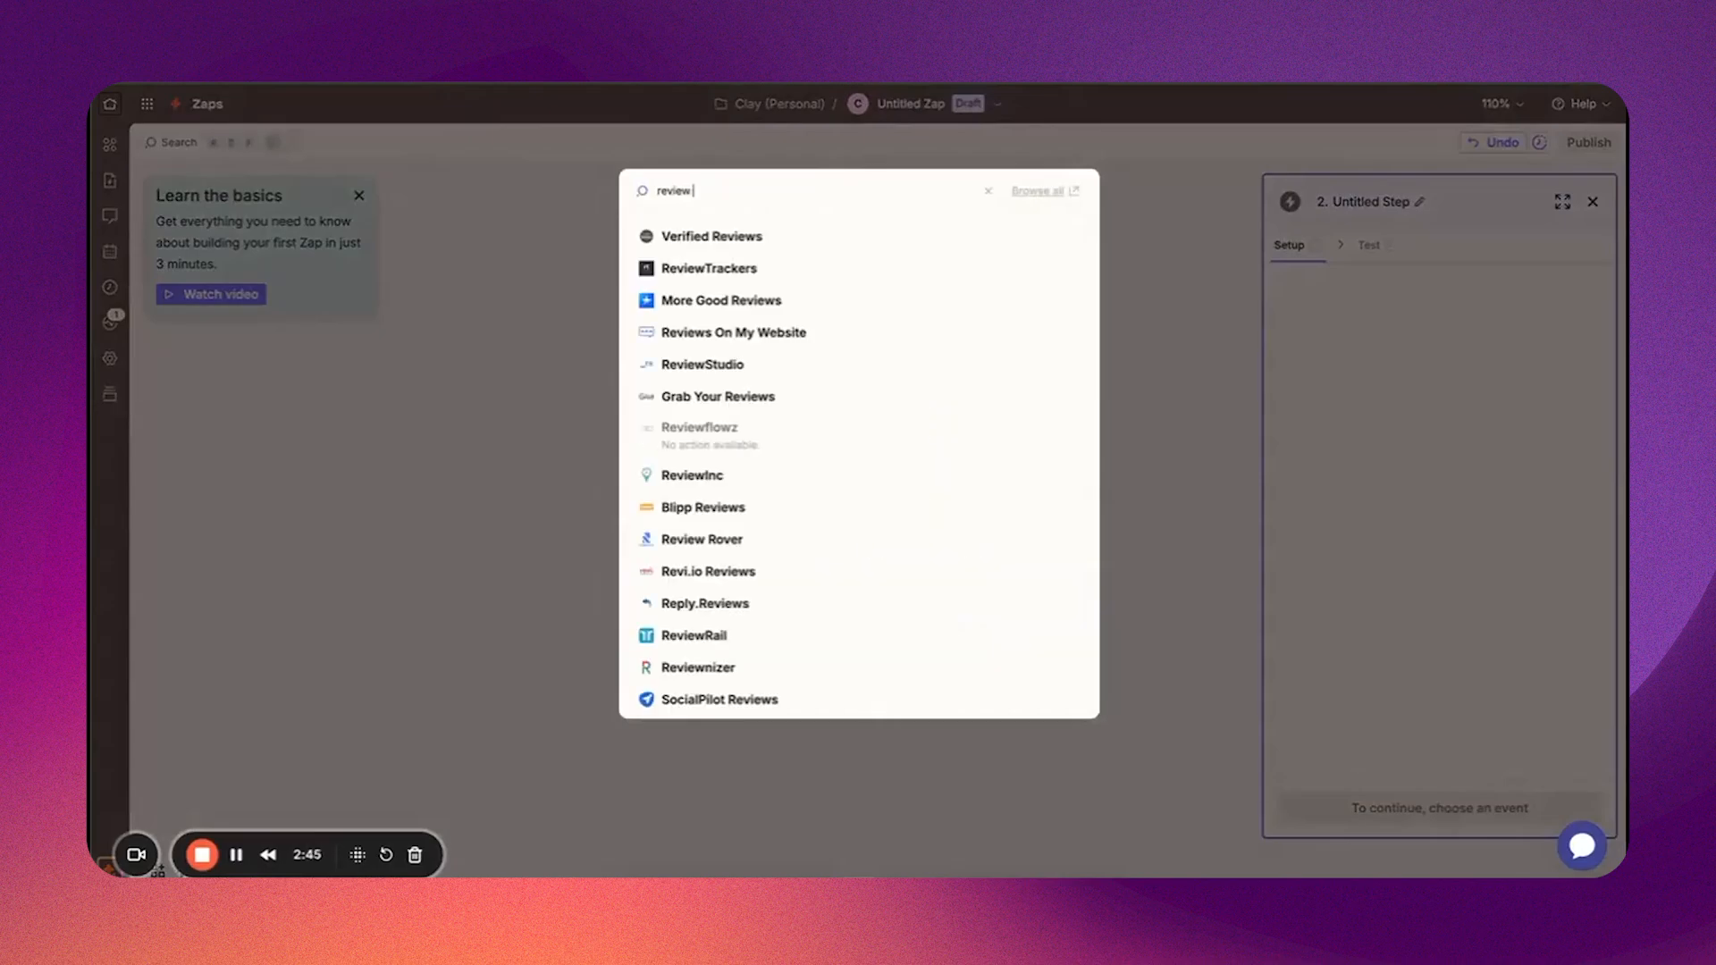
text(harve)
click(768, 235)
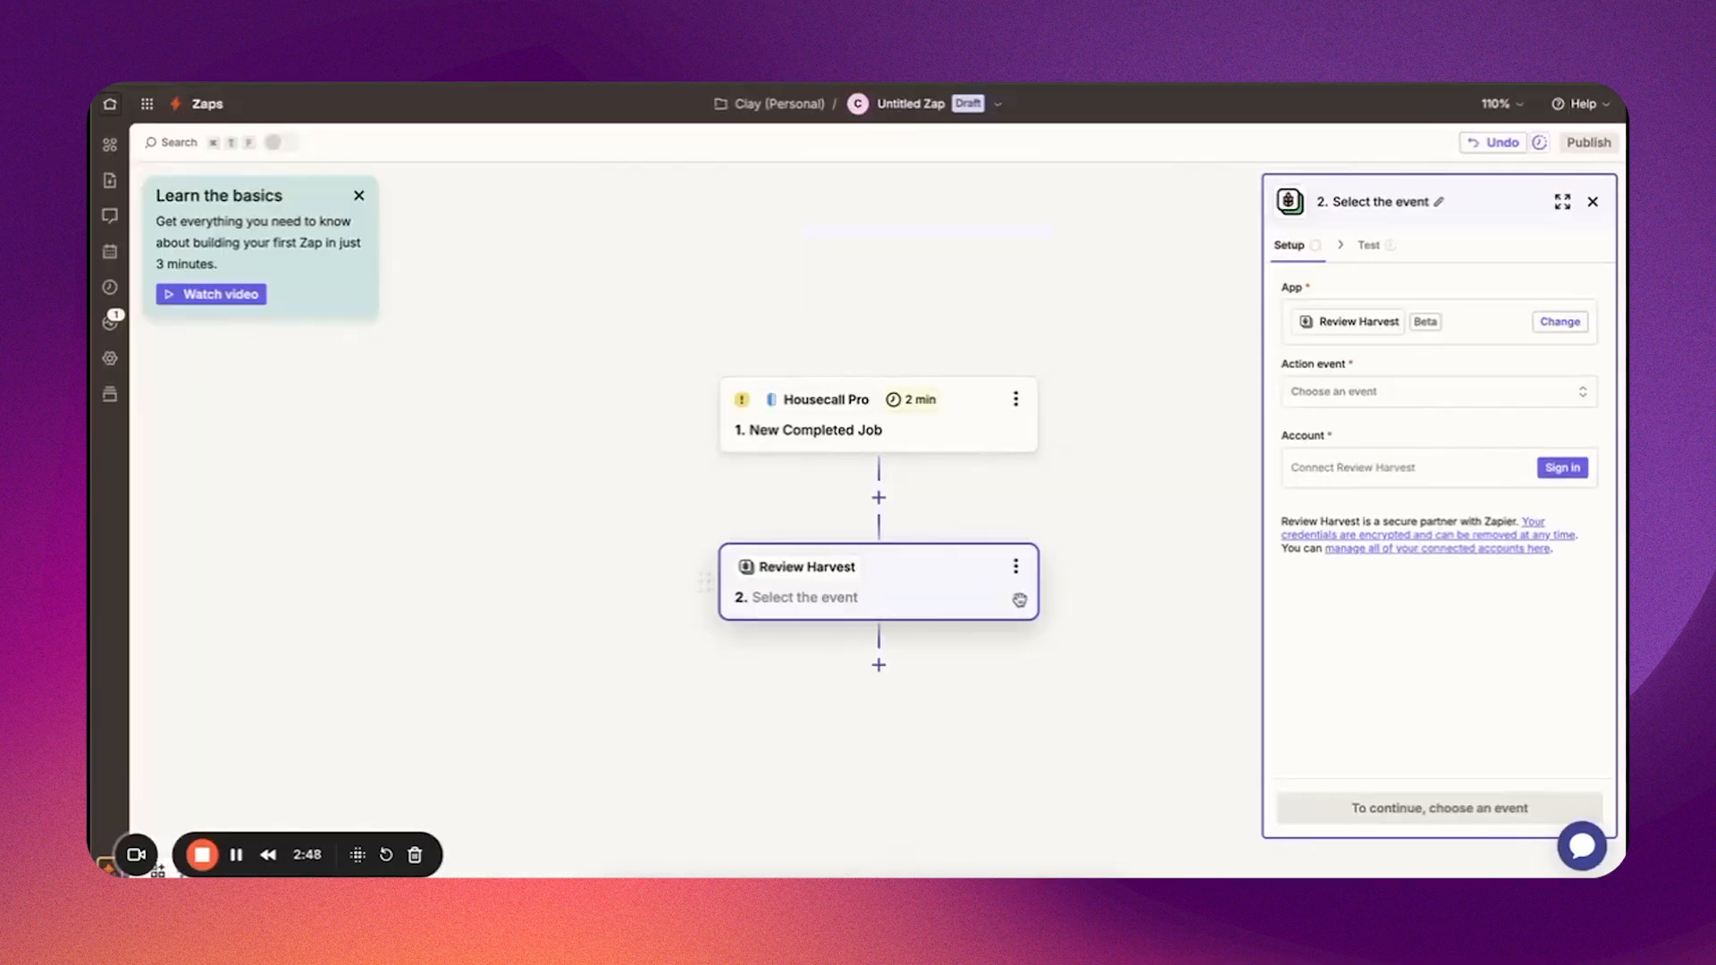
Step: Connect the Housecall Pro account to the New Completed Job trigger by supplying its Zapier API key
click(957, 432)
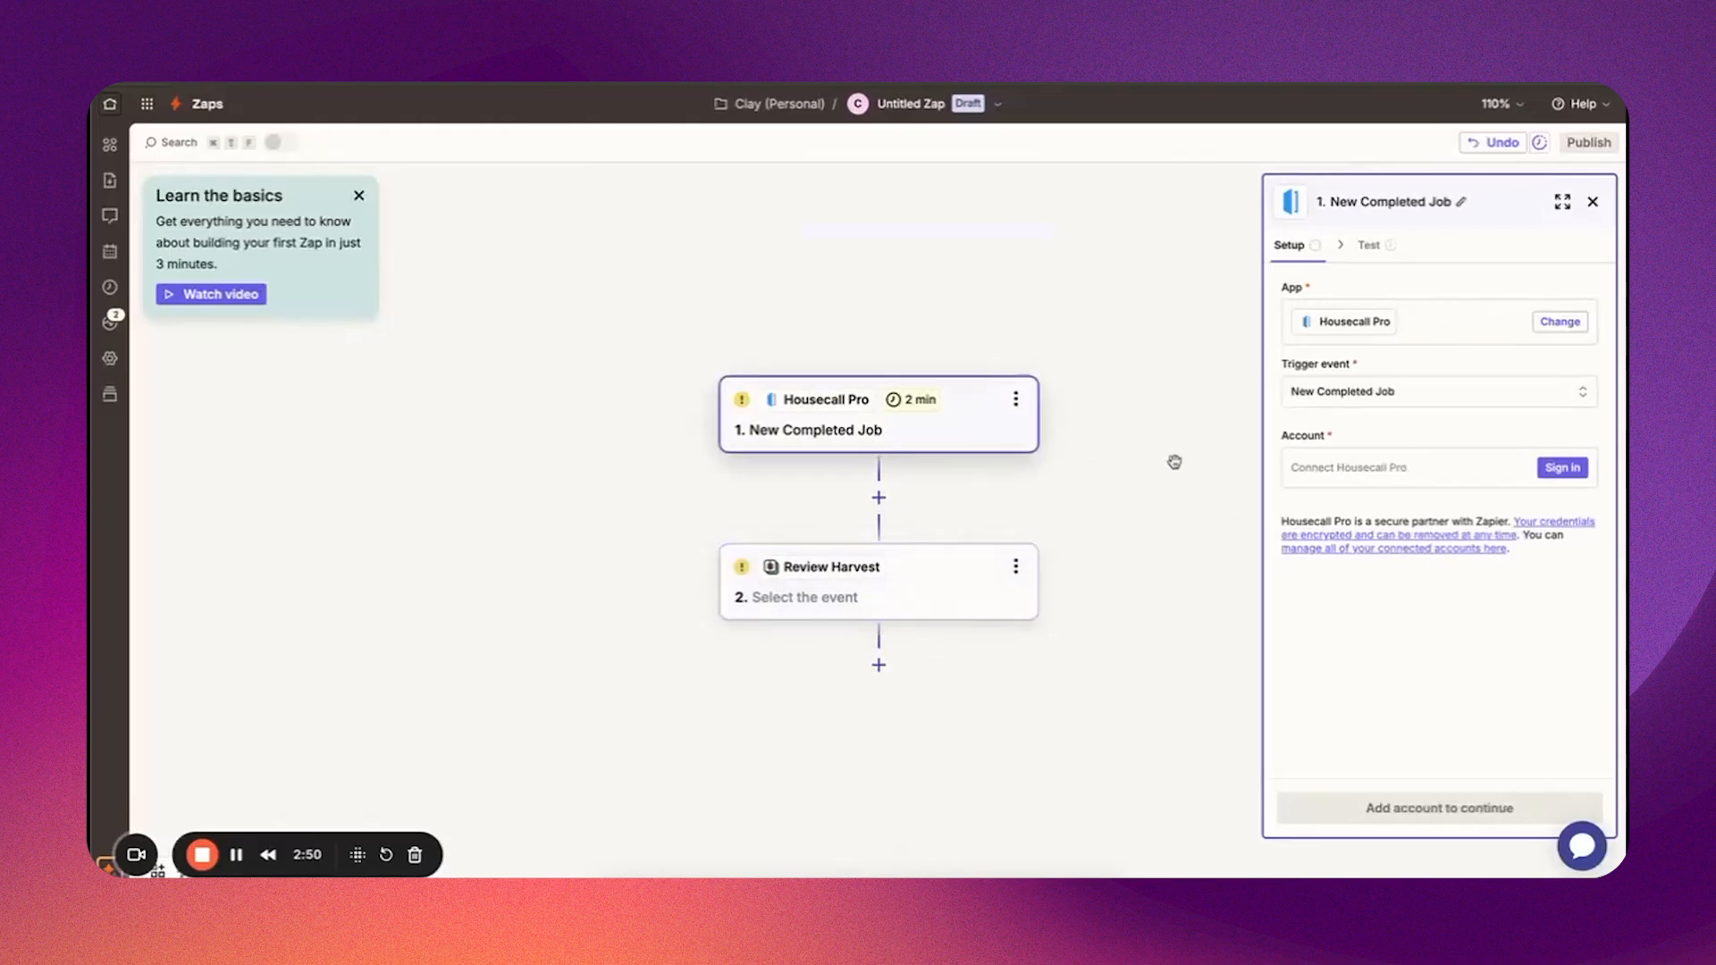
click(1563, 468)
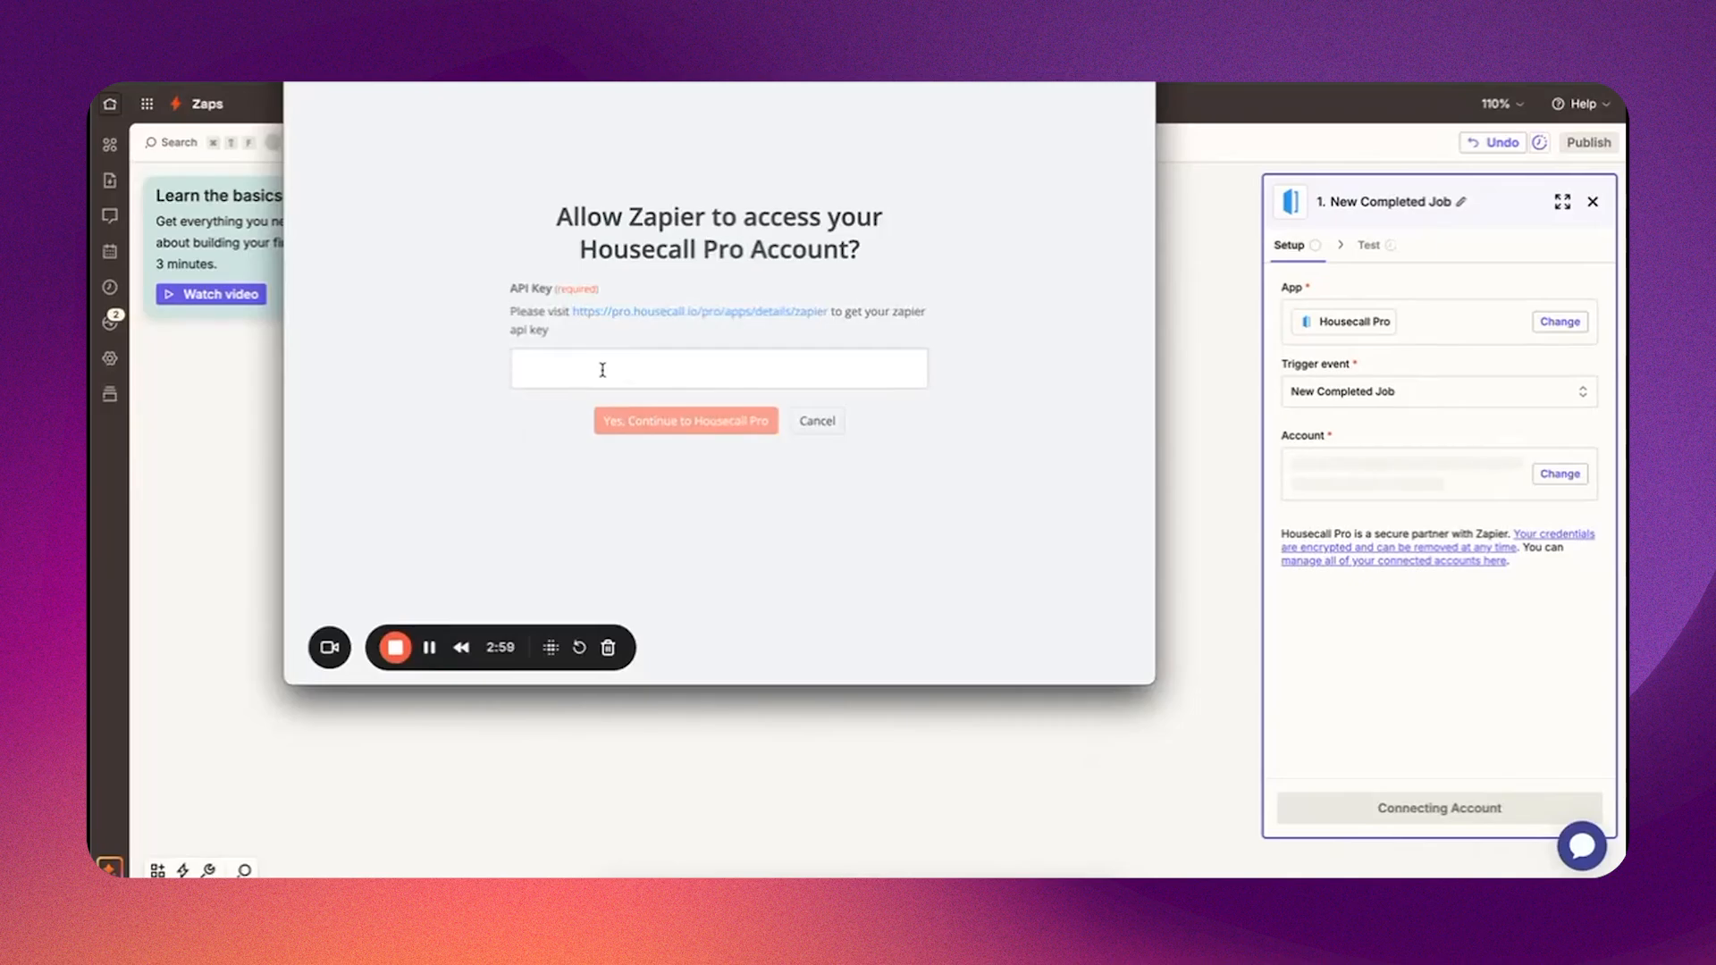
drag(506, 29, 489, 199)
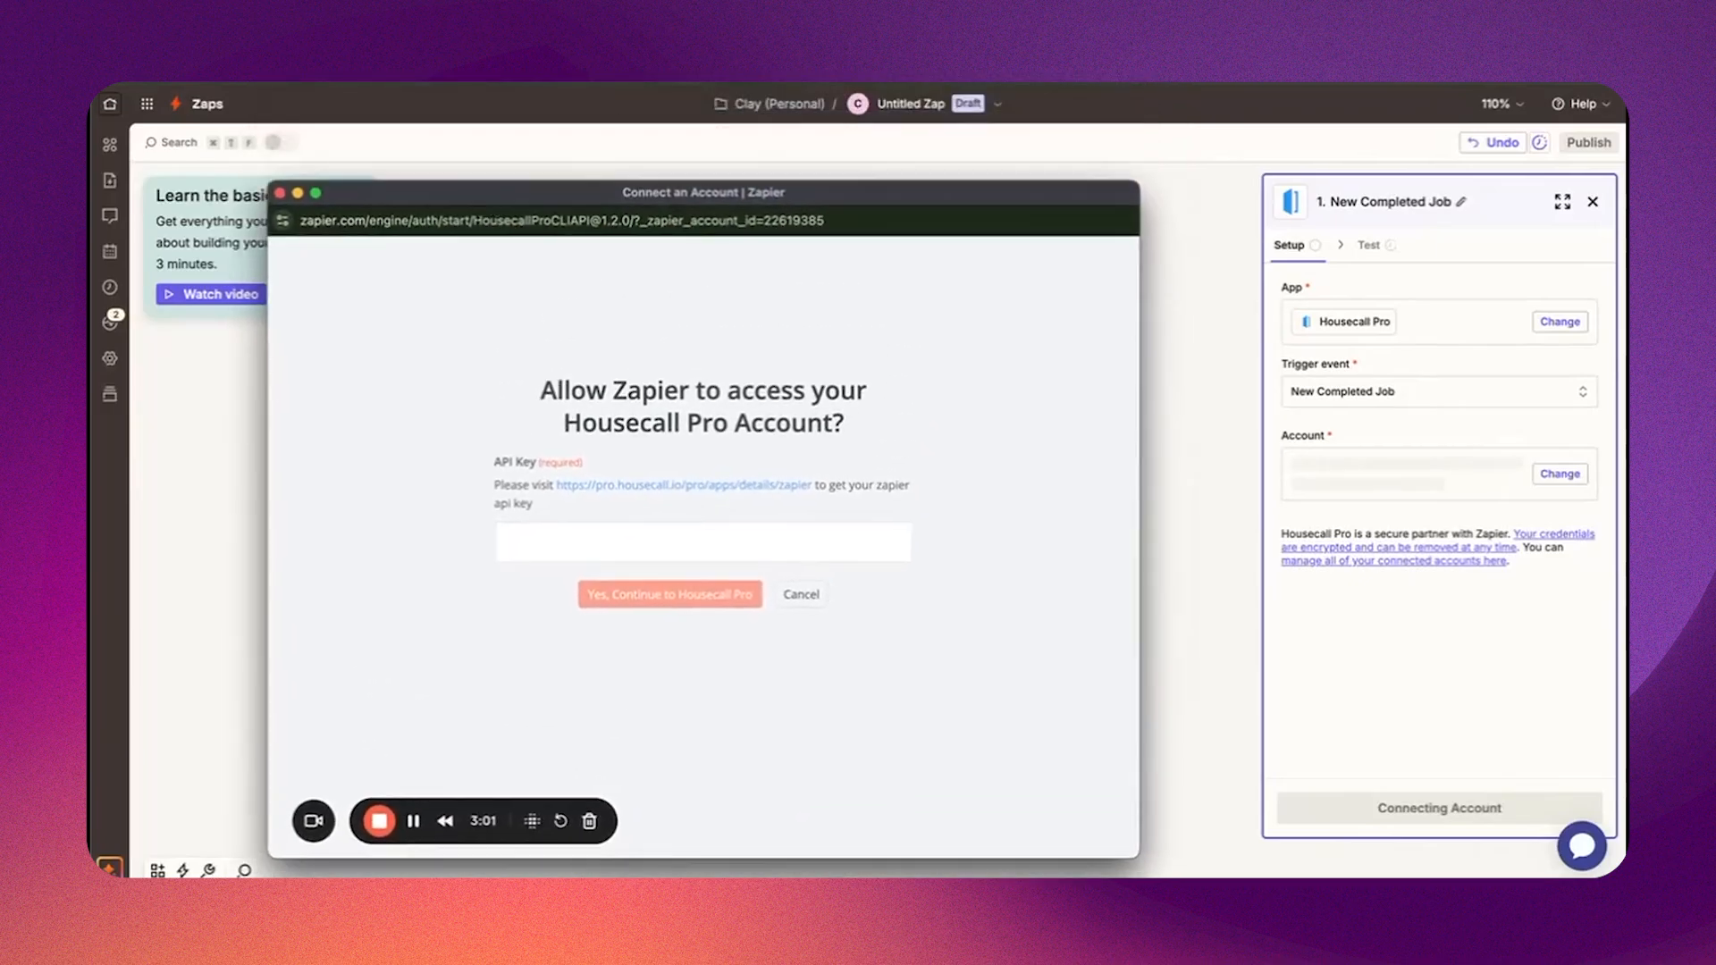
click(465, 20)
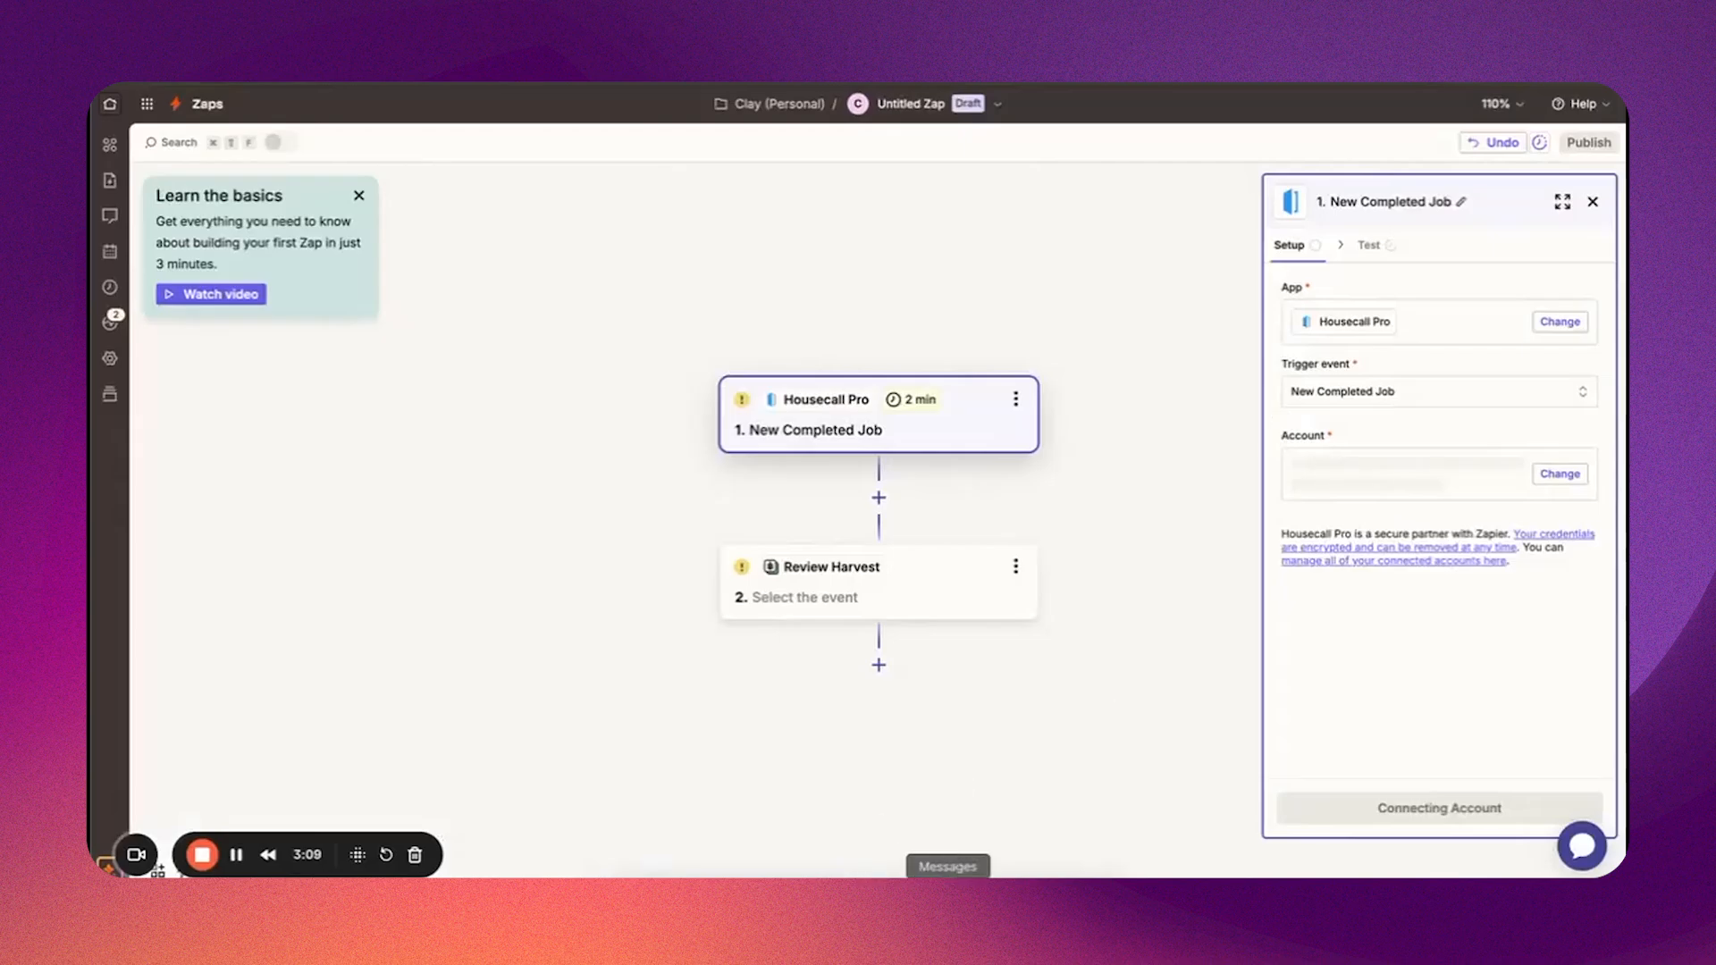
key(ctrl+Up)
click(491, 766)
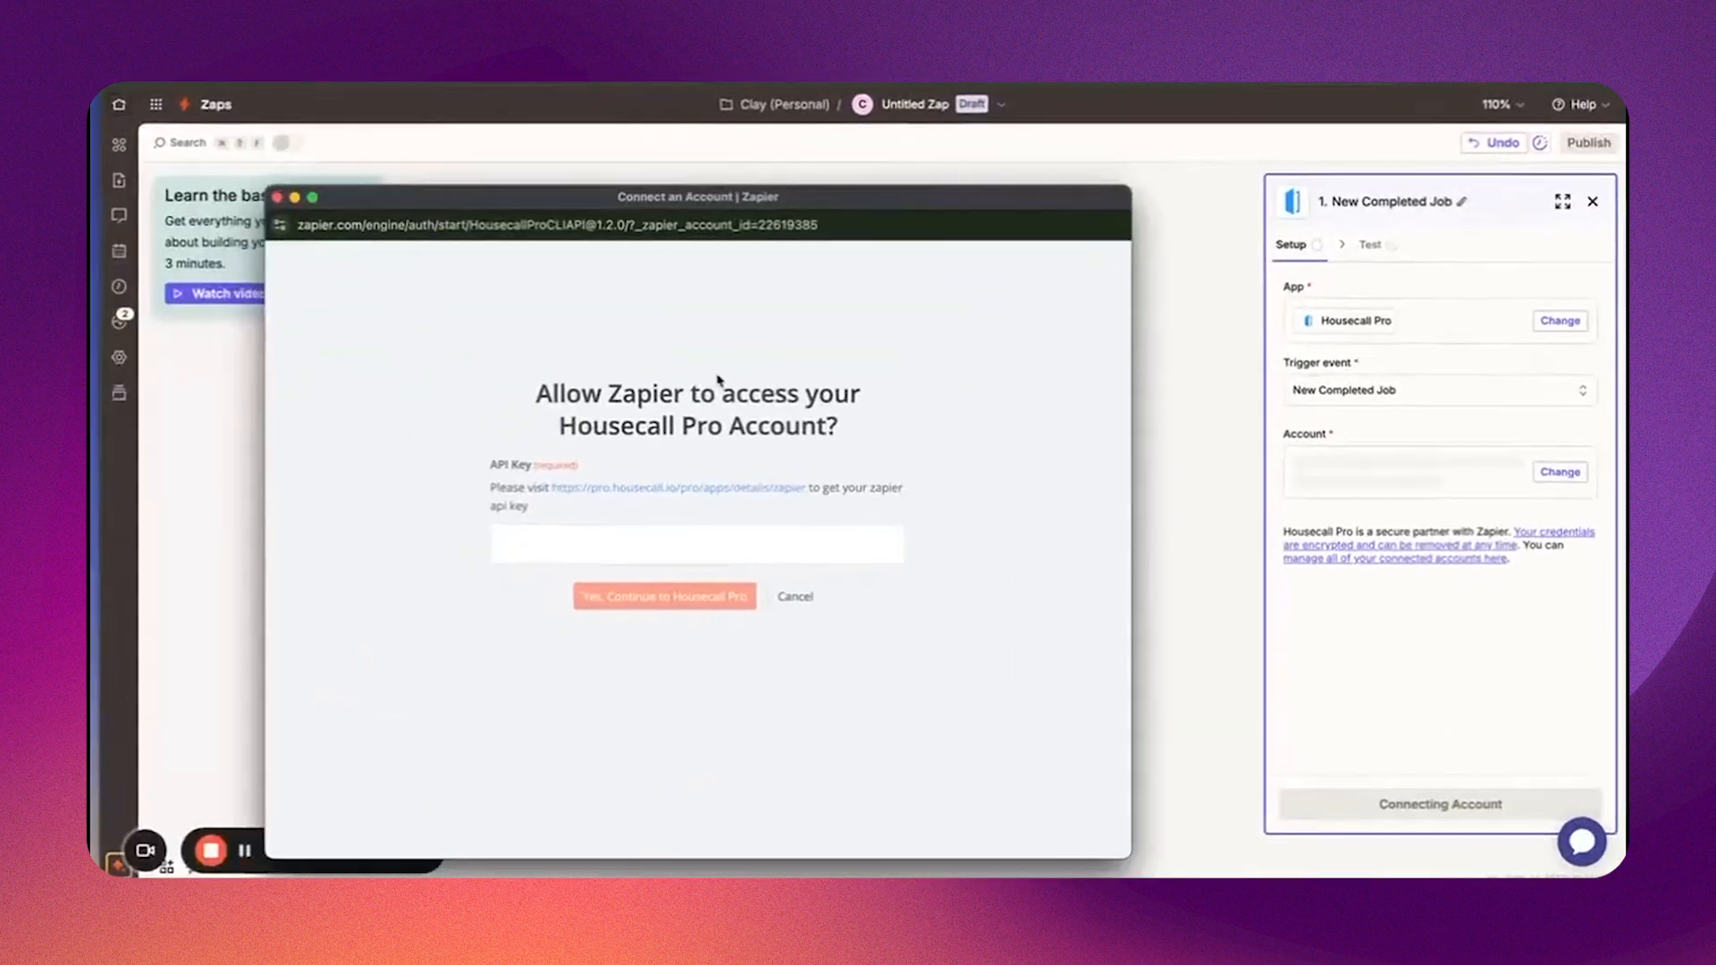
drag(842, 197, 911, 134)
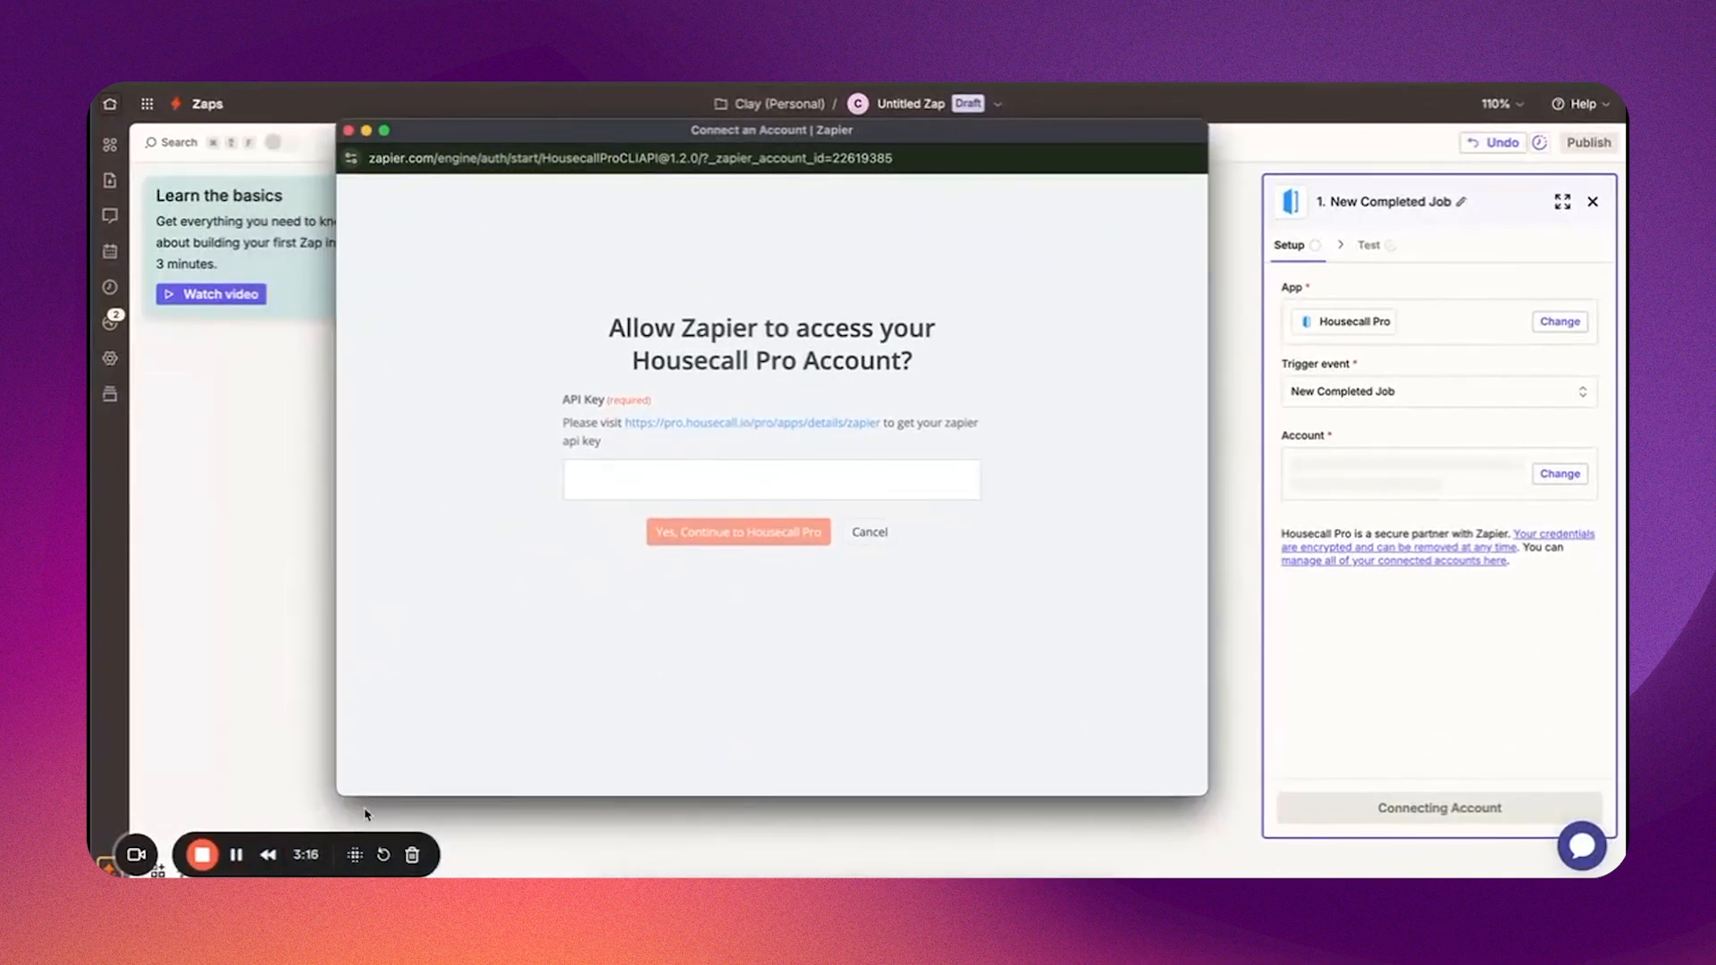
key(ctrl+Up)
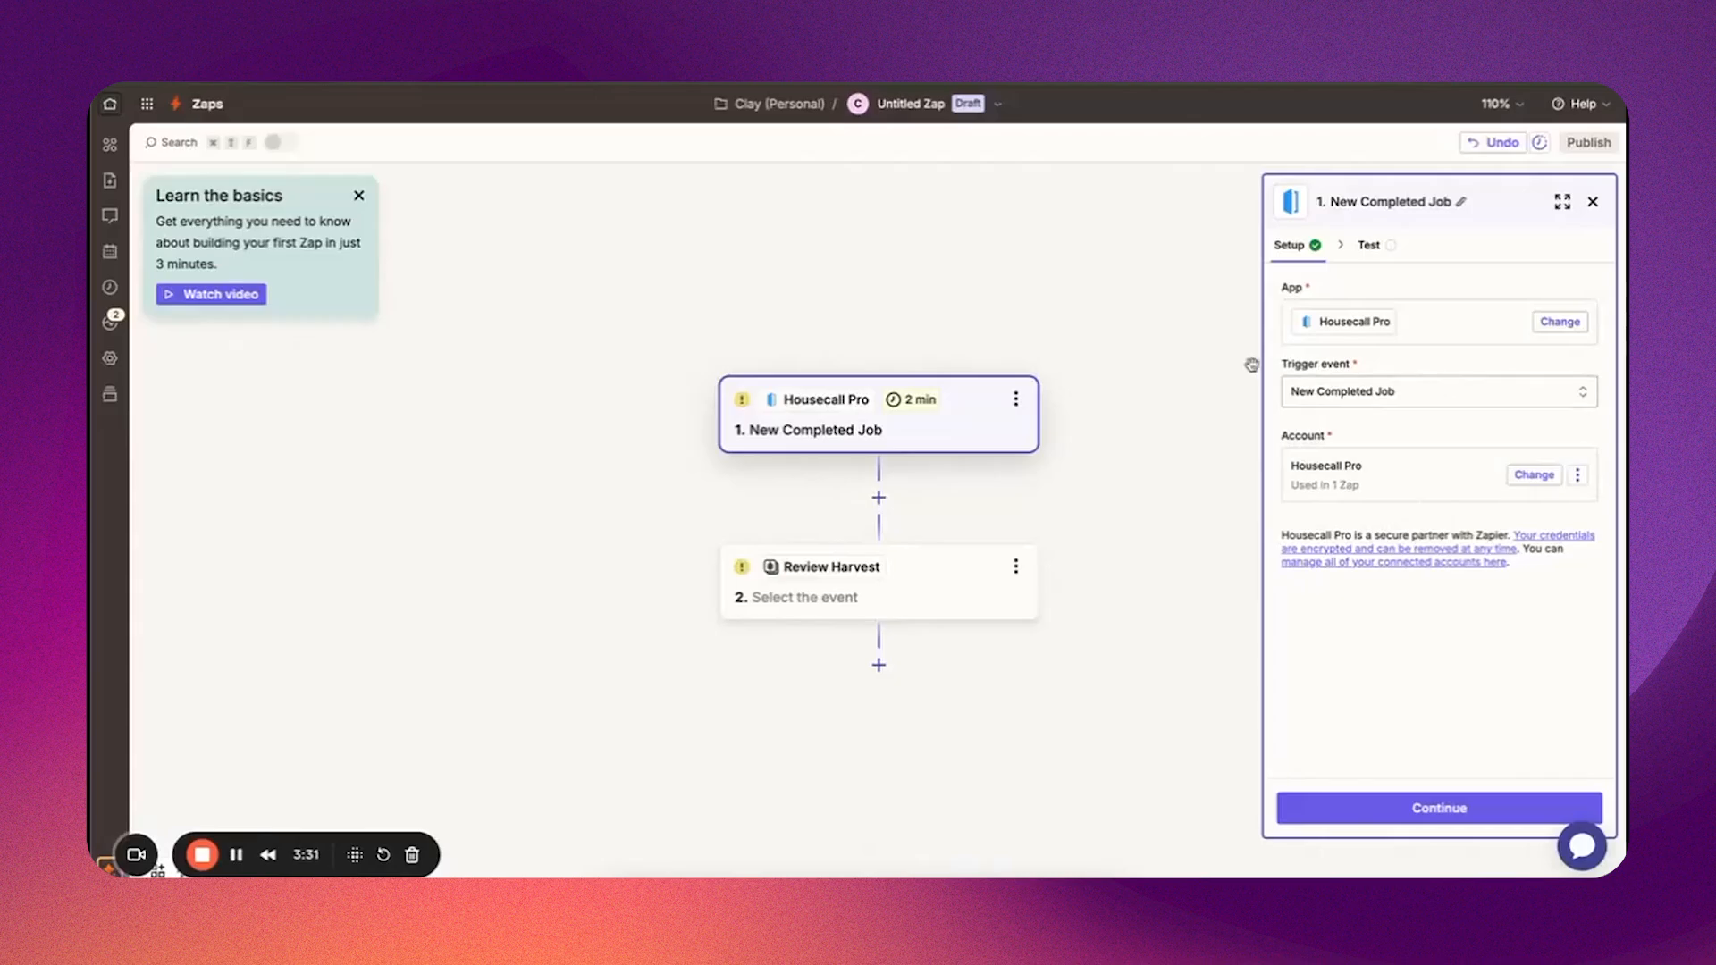
Step: Test the New Completed Job trigger and continue with the Completed job C record
click(1451, 809)
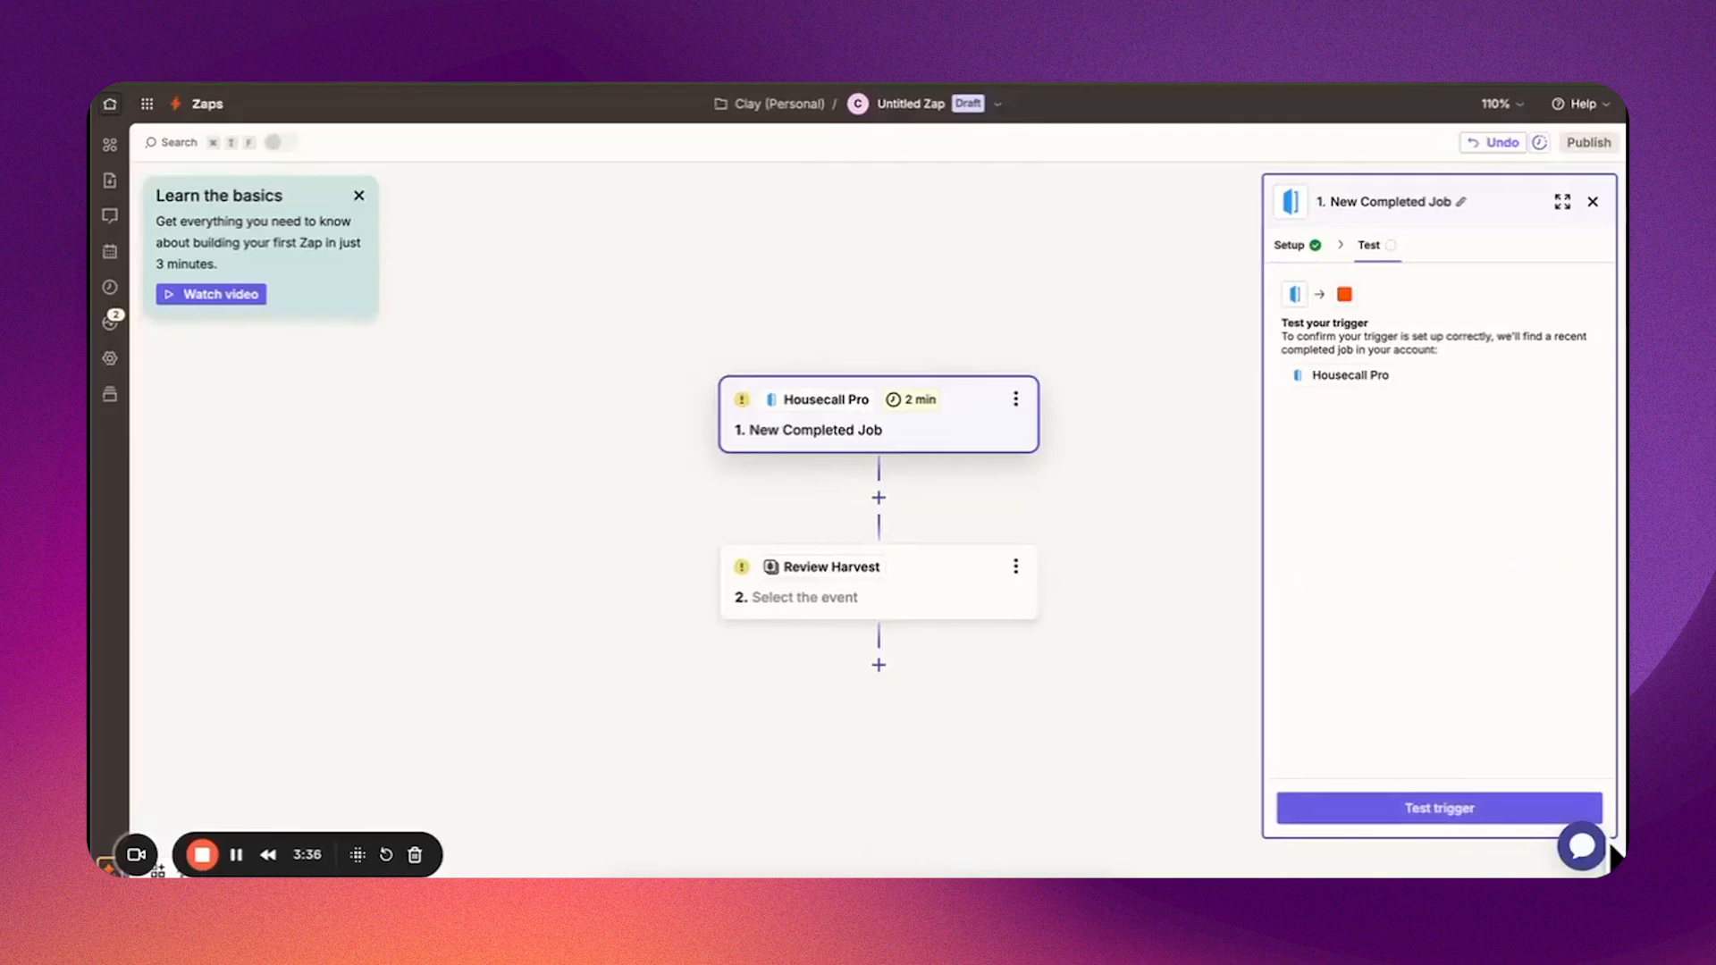
click(1460, 822)
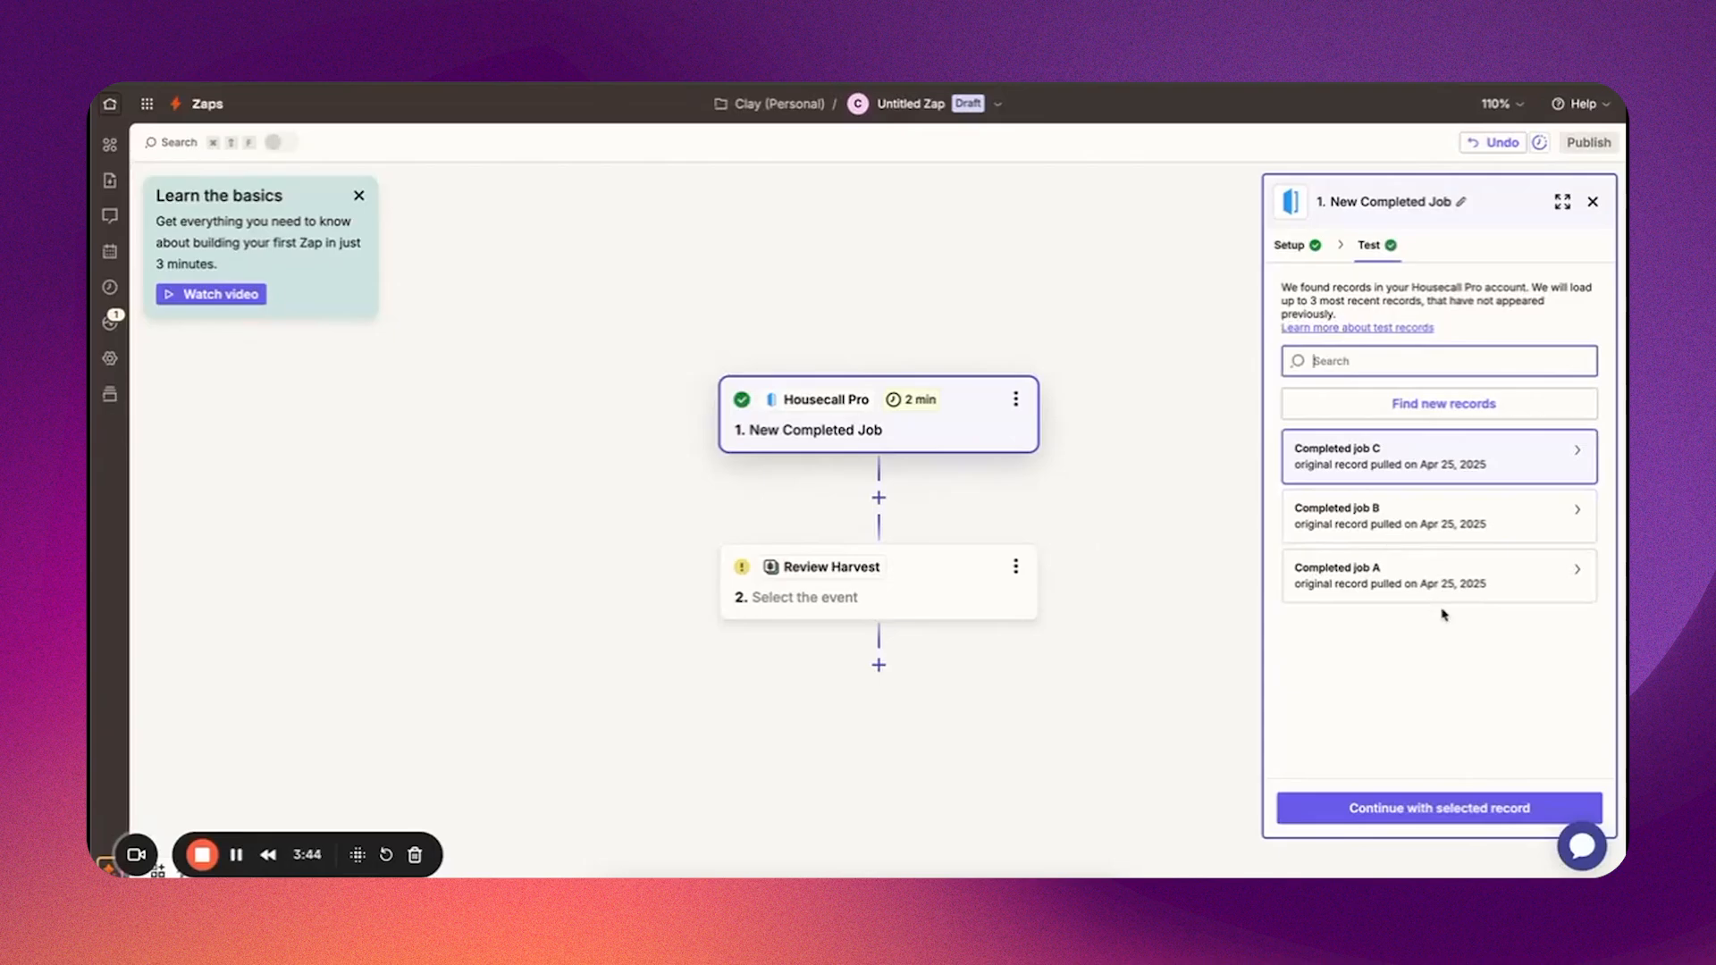
click(237, 863)
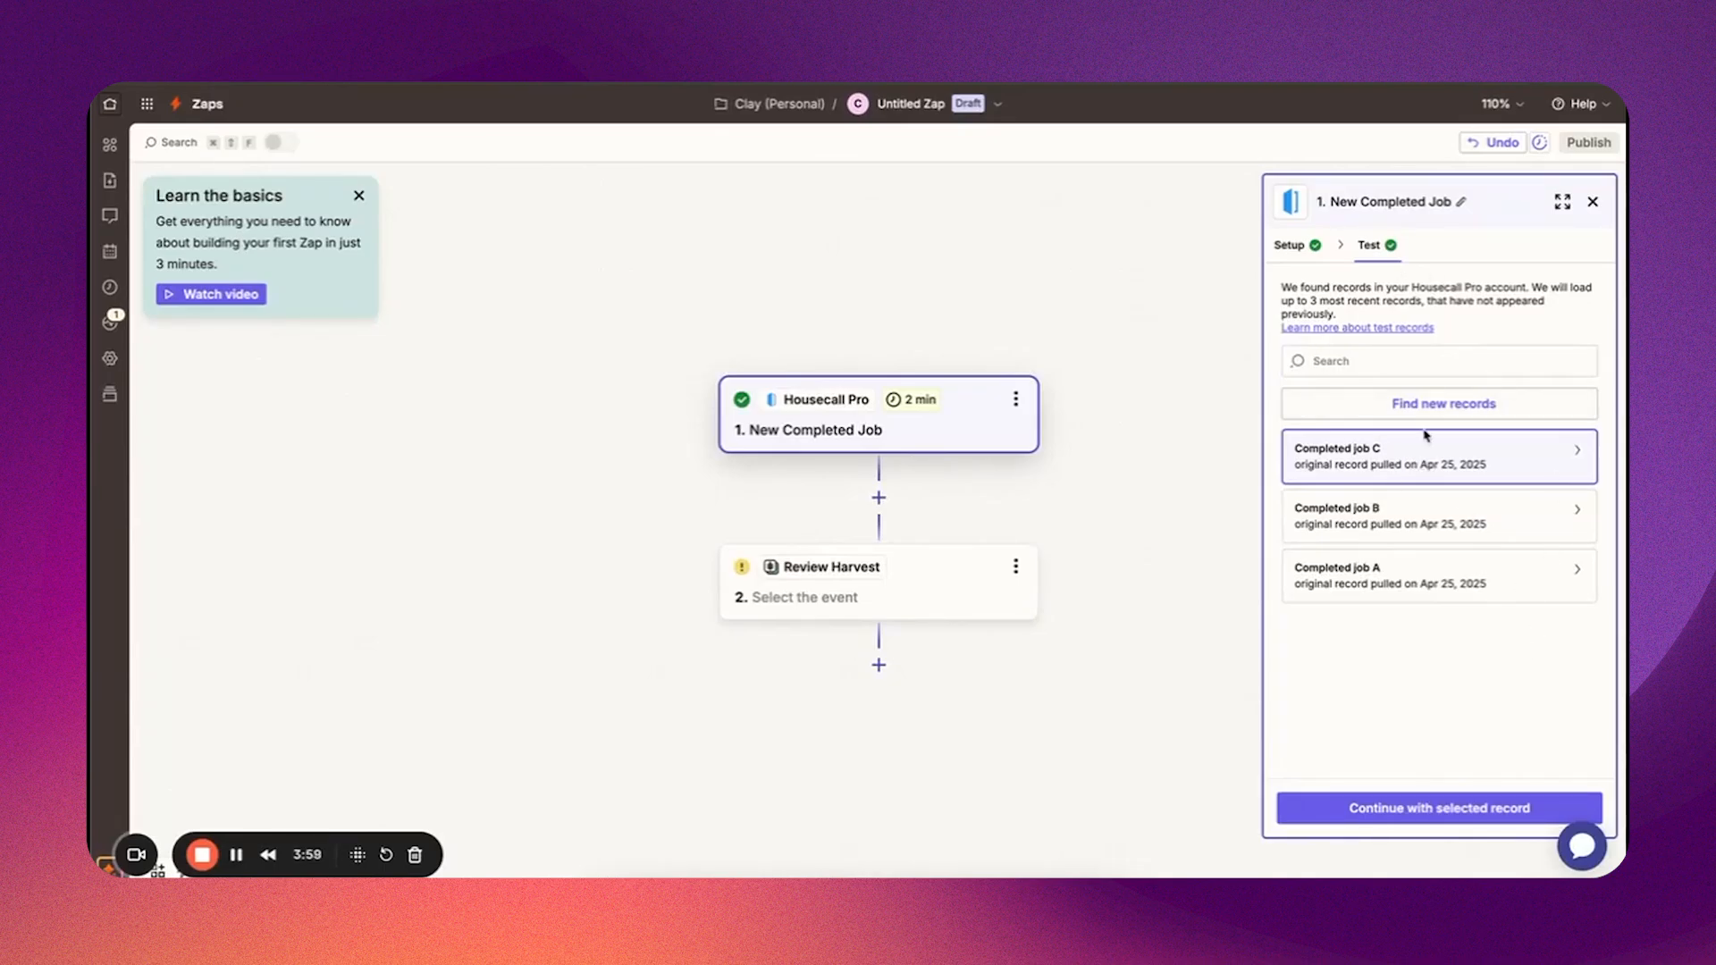
click(1429, 809)
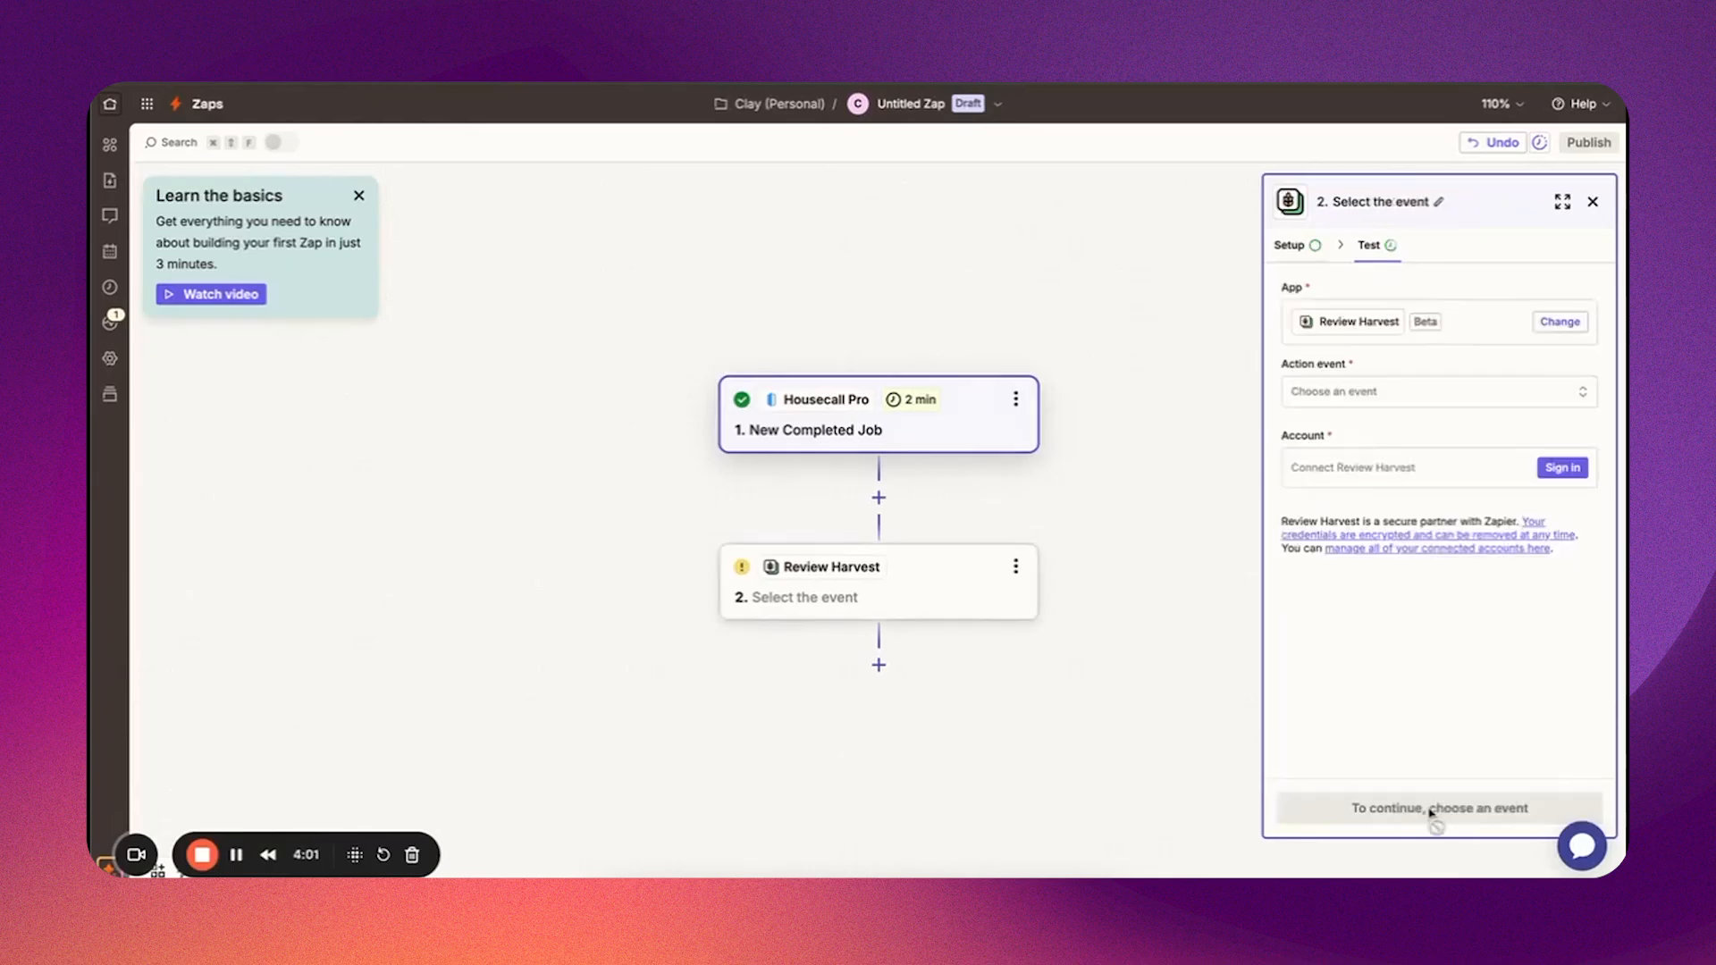
Step: Reselect Review Harvest as the action app and set its action event to Send Review Request
click(1544, 331)
text(review)
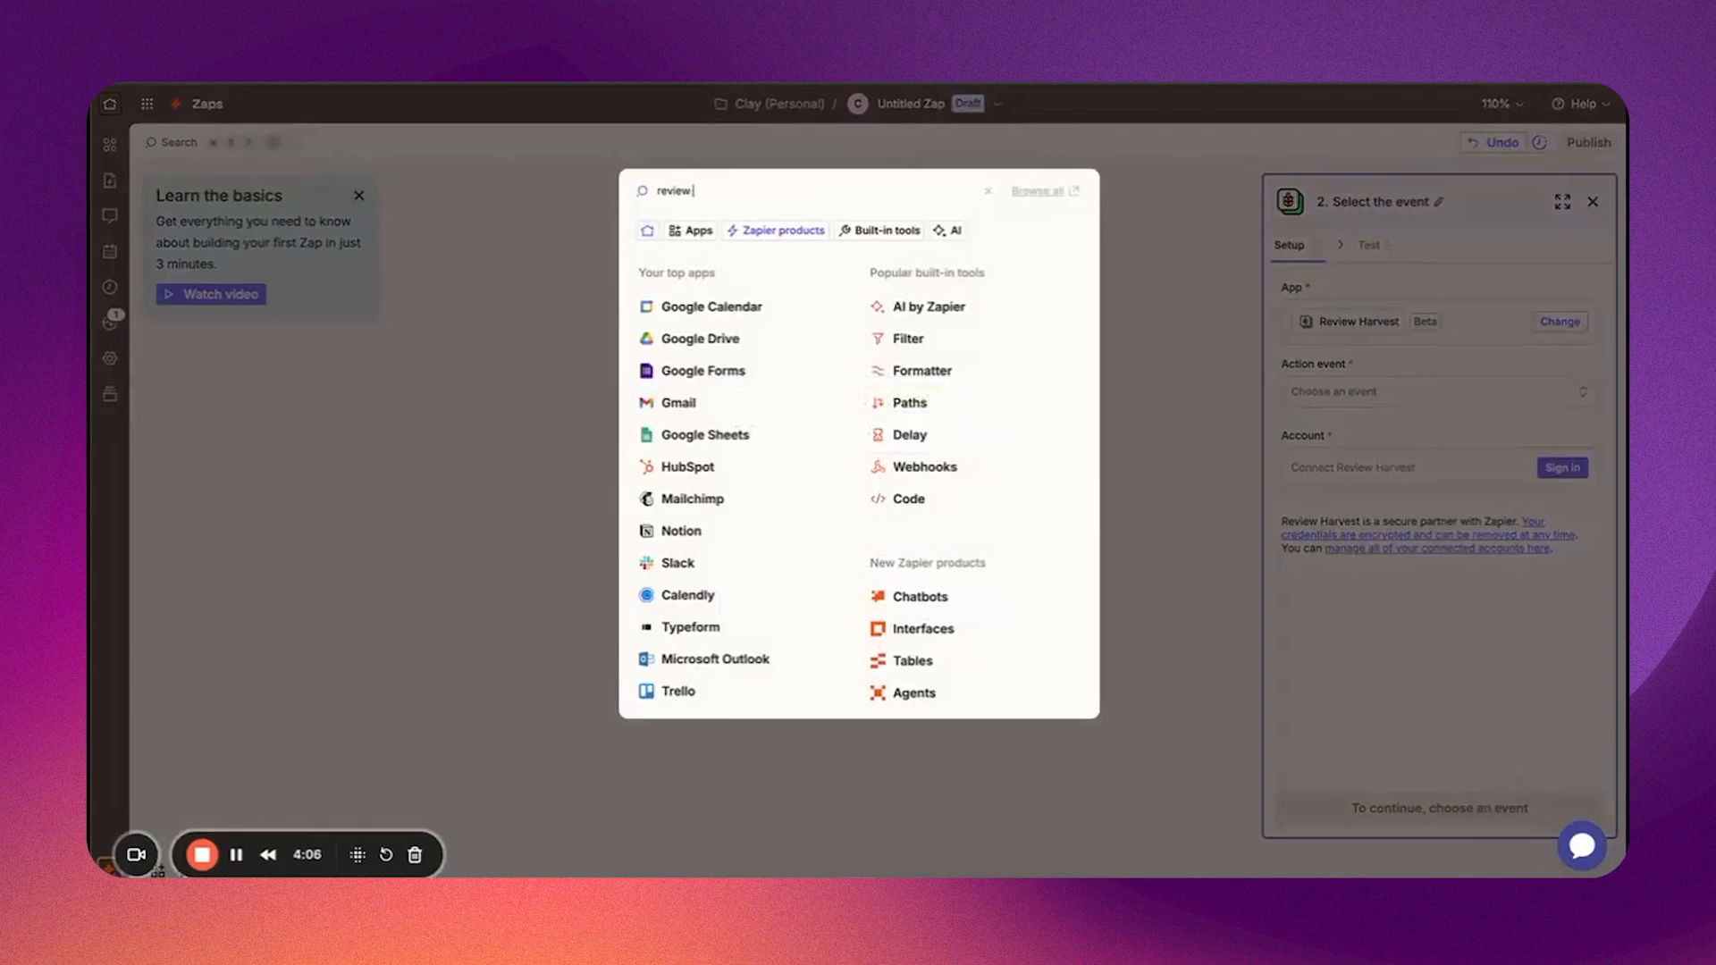
text( harve)
click(798, 236)
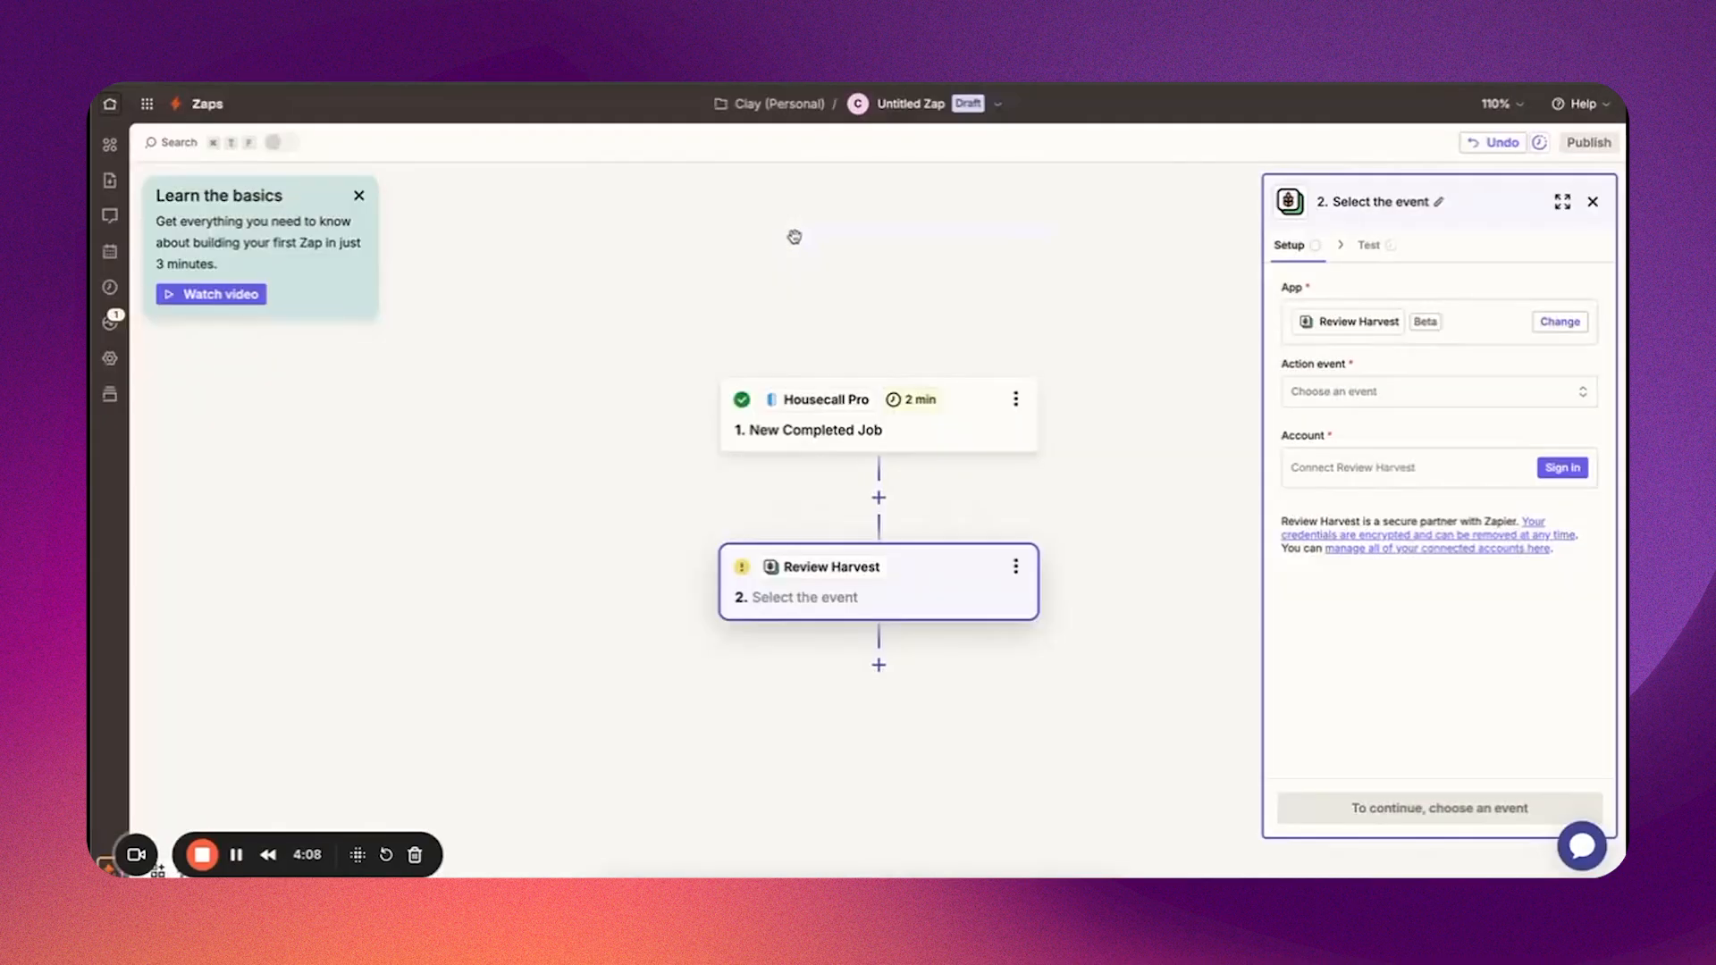
click(1380, 391)
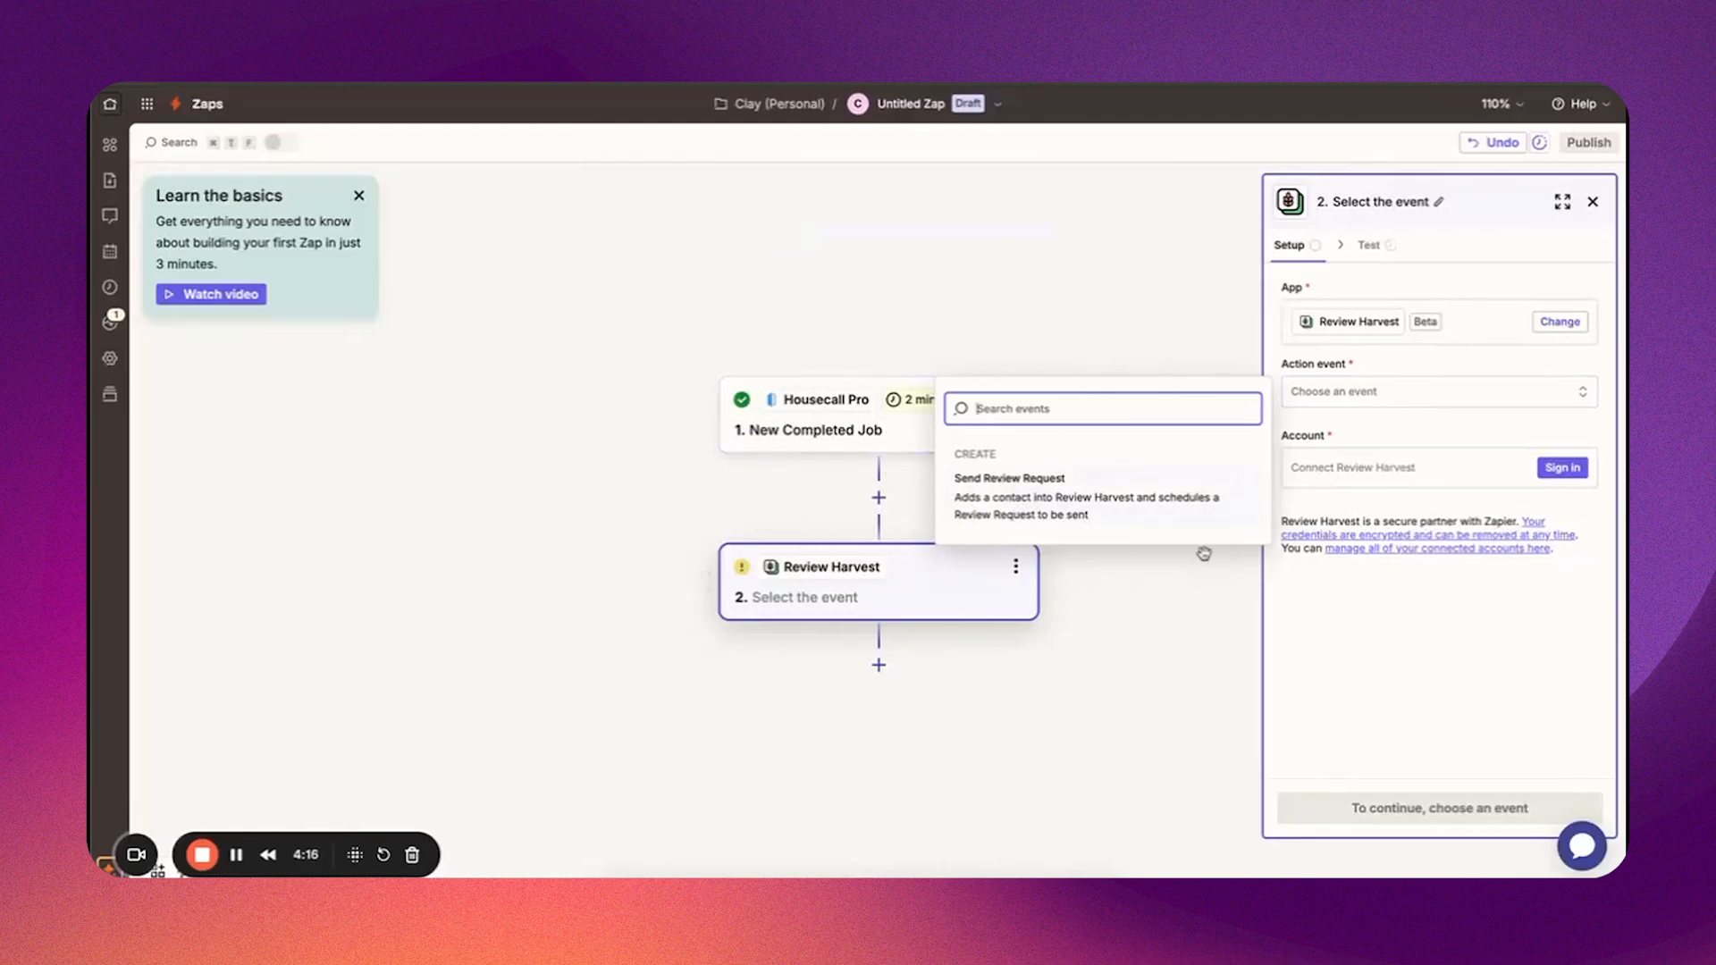
click(1049, 496)
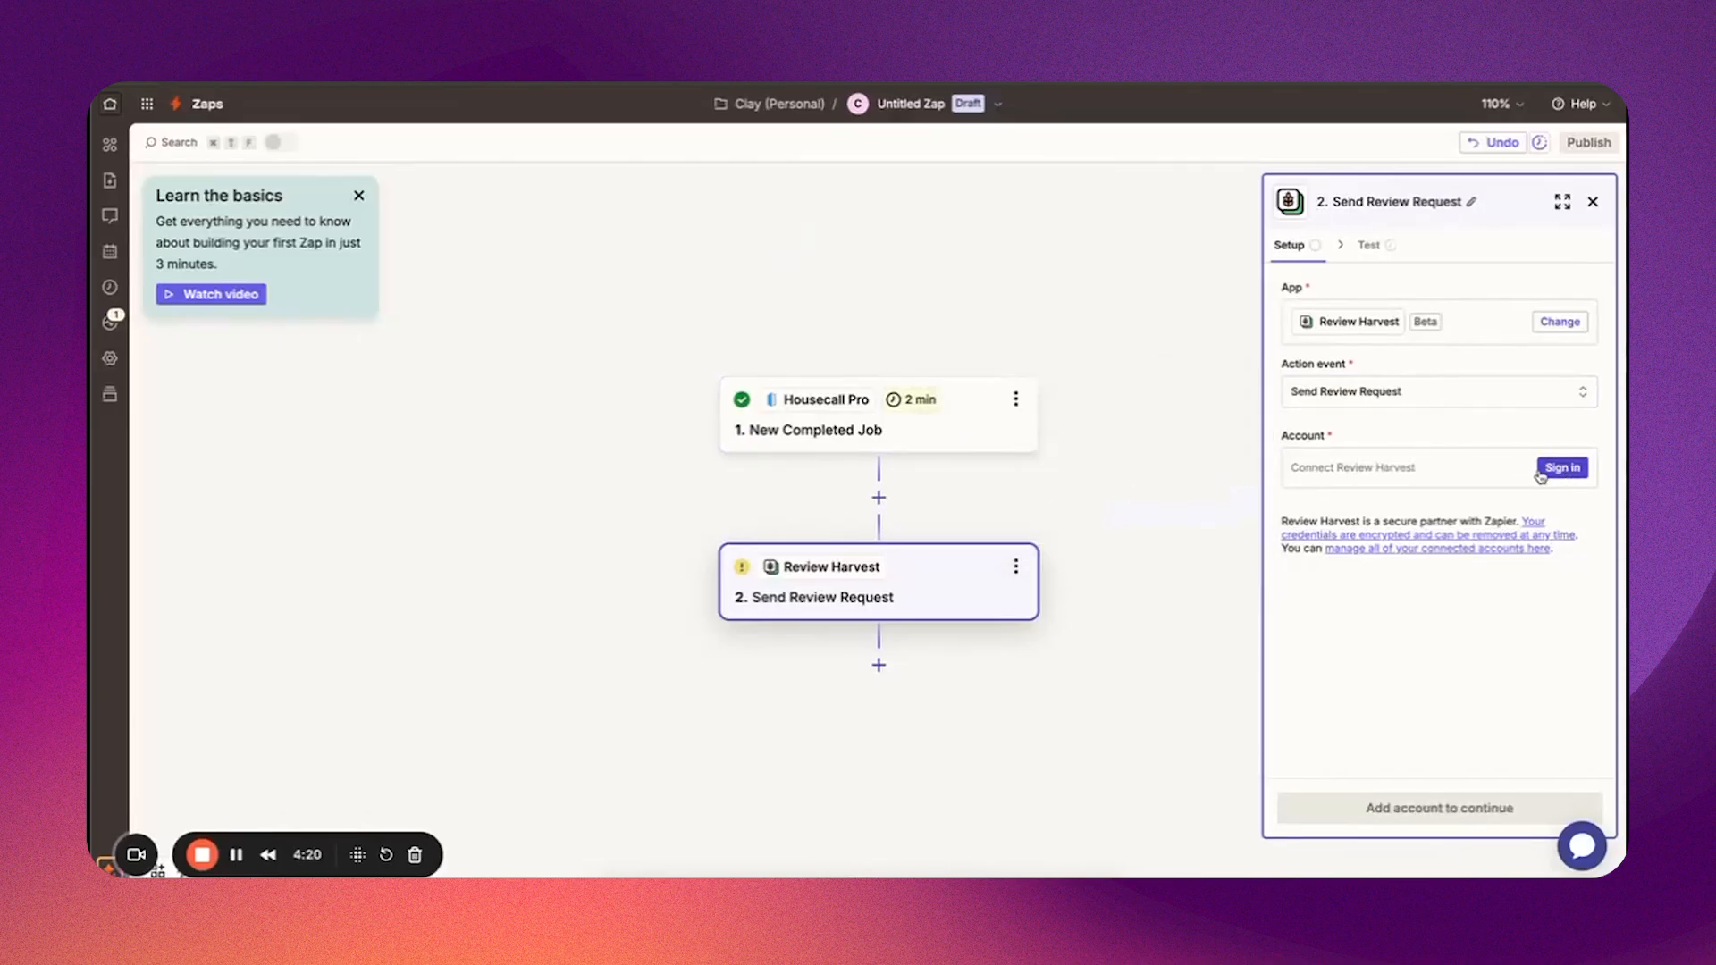
Step: Switch to the Review Harvest dashboard, create a Zapier integration with contact consent confirmed, and copy its API key
click(312, 83)
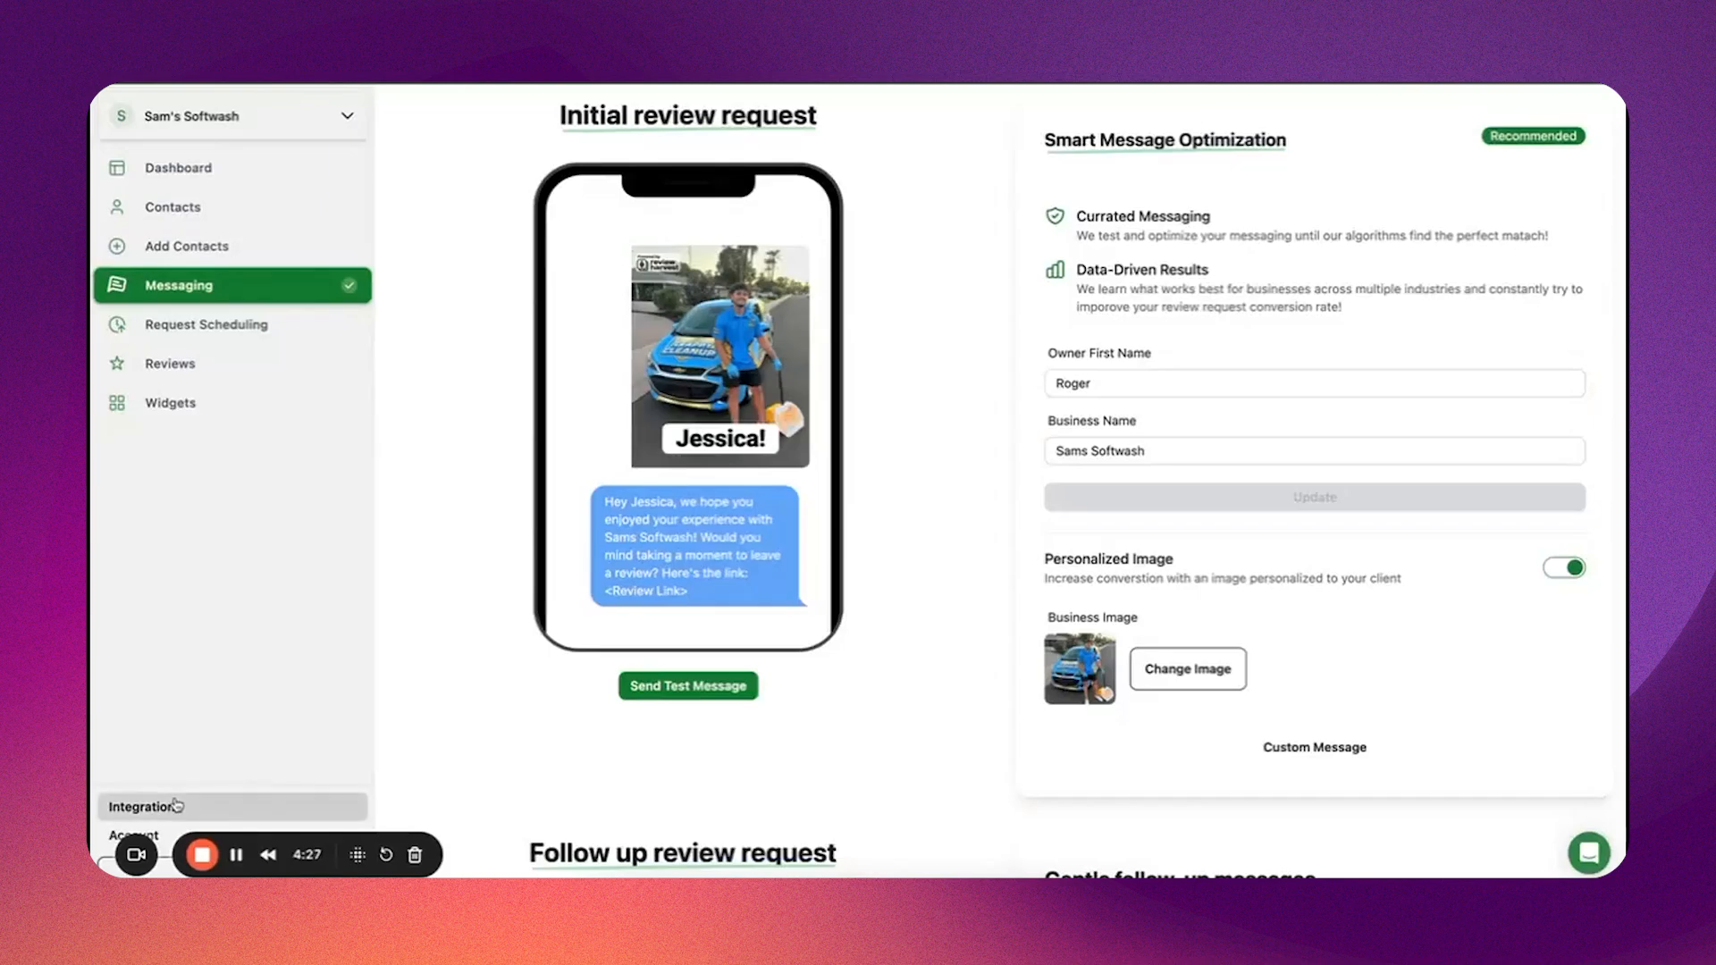
click(348, 805)
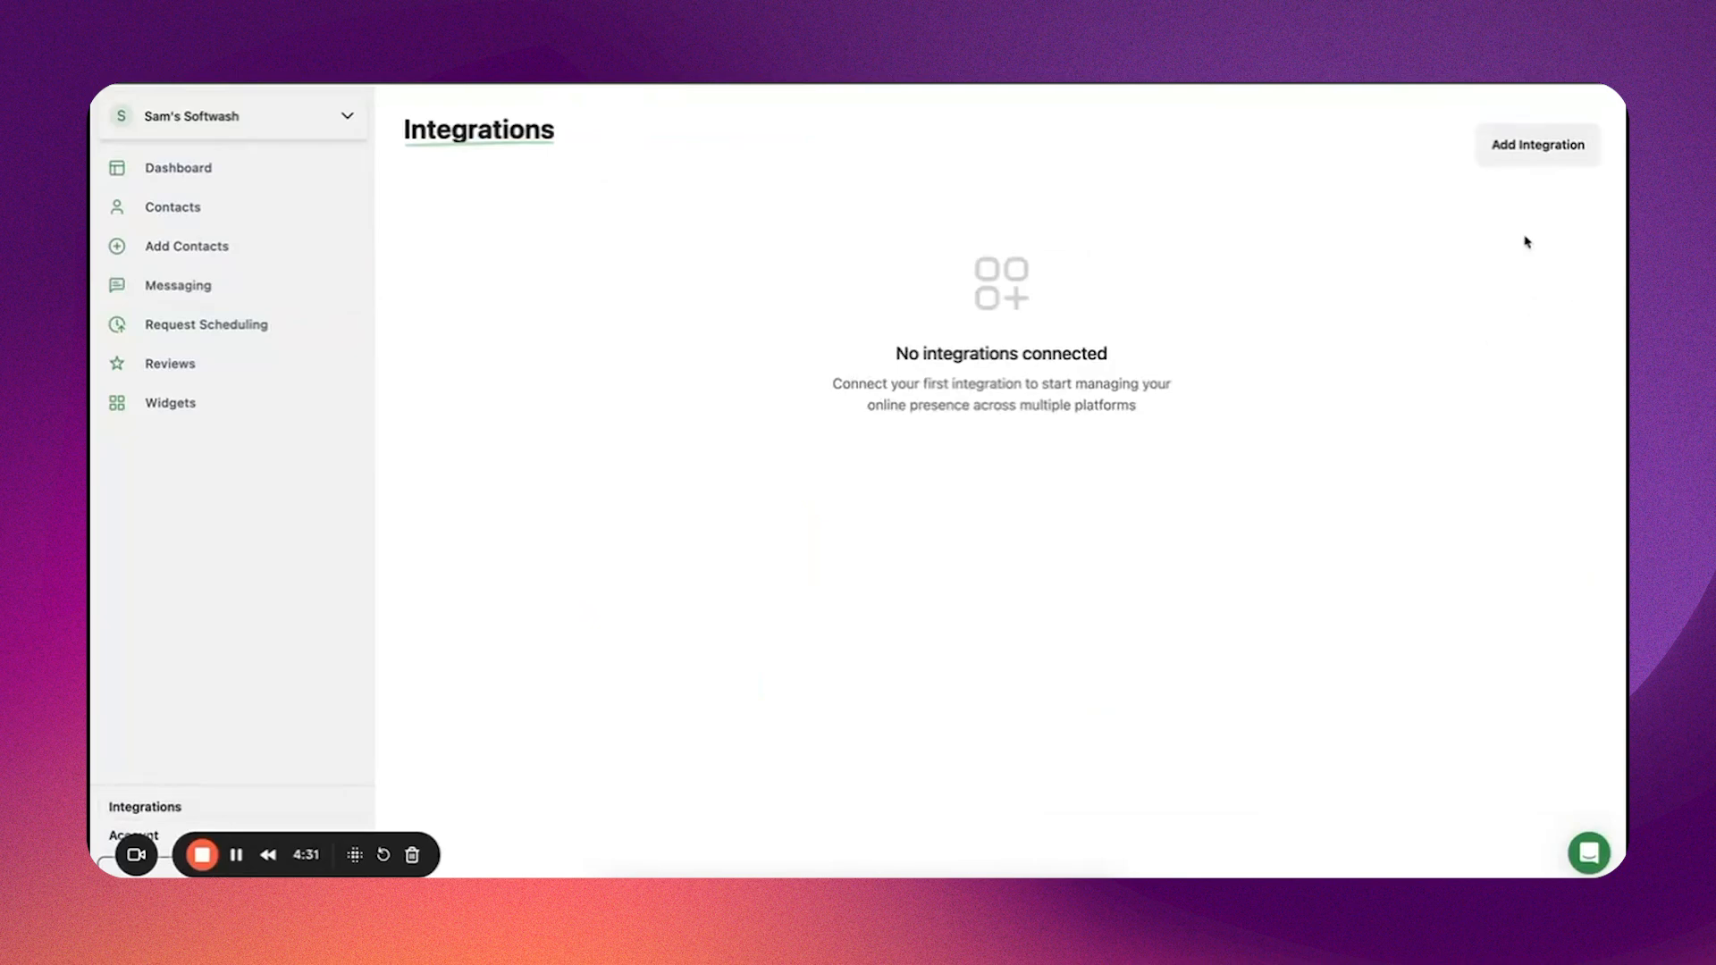
click(1543, 143)
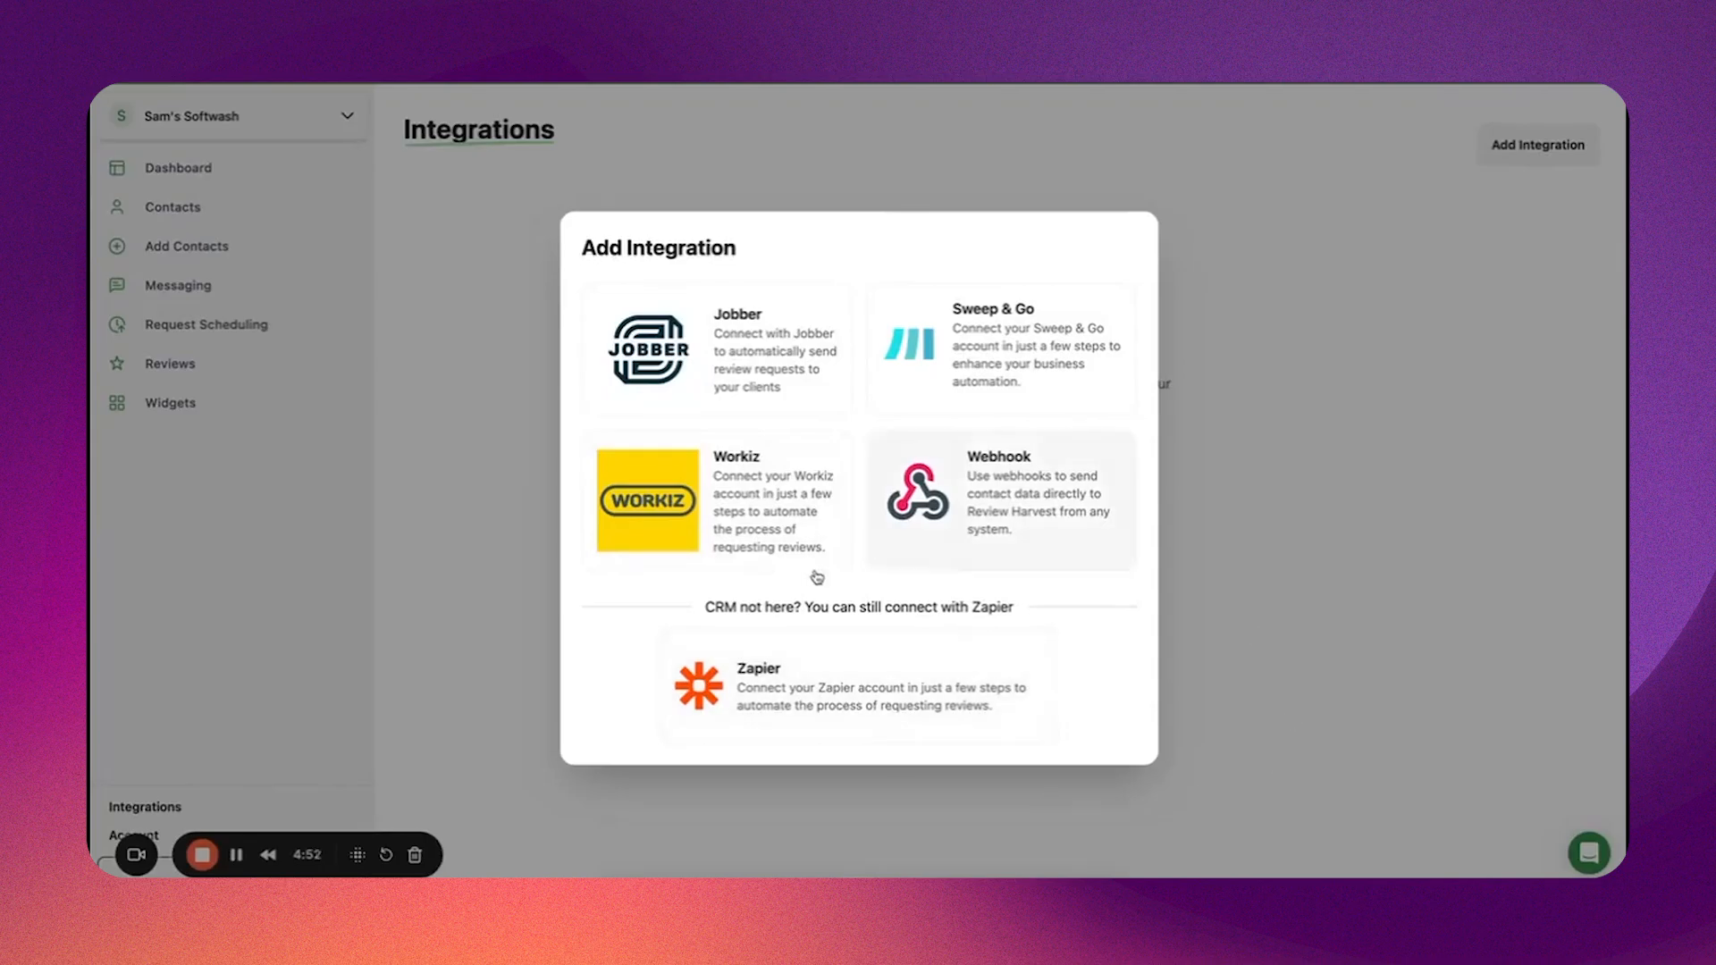
click(818, 676)
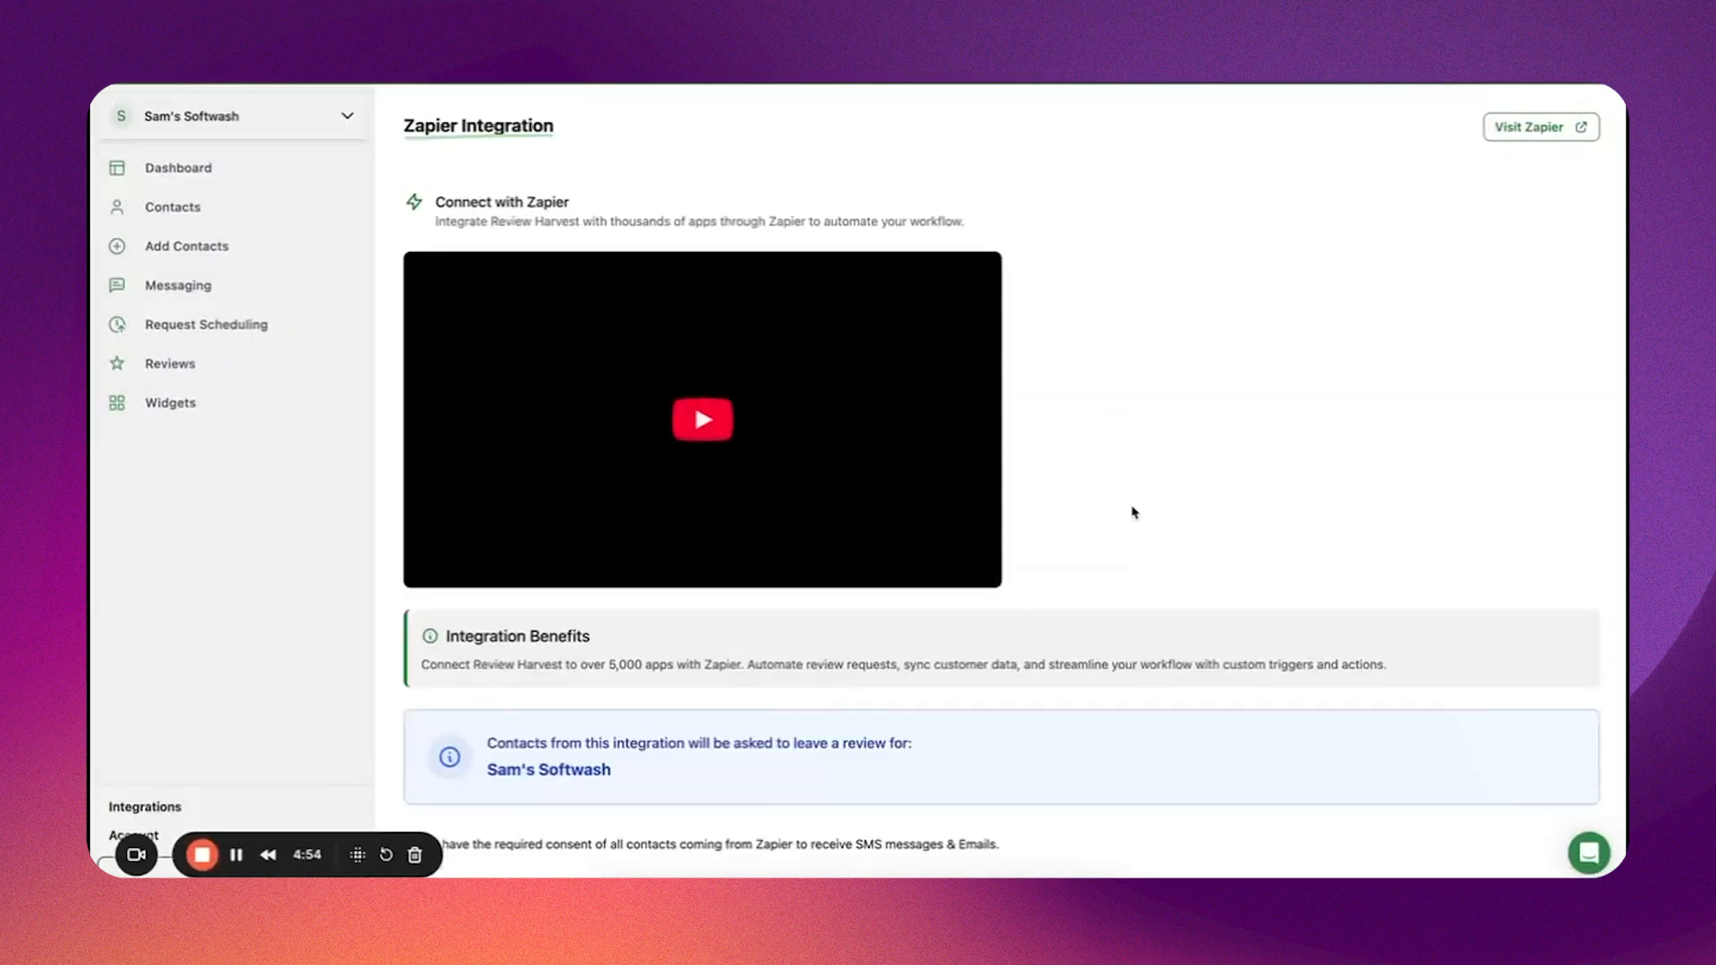
scroll(980, 471, down, 3)
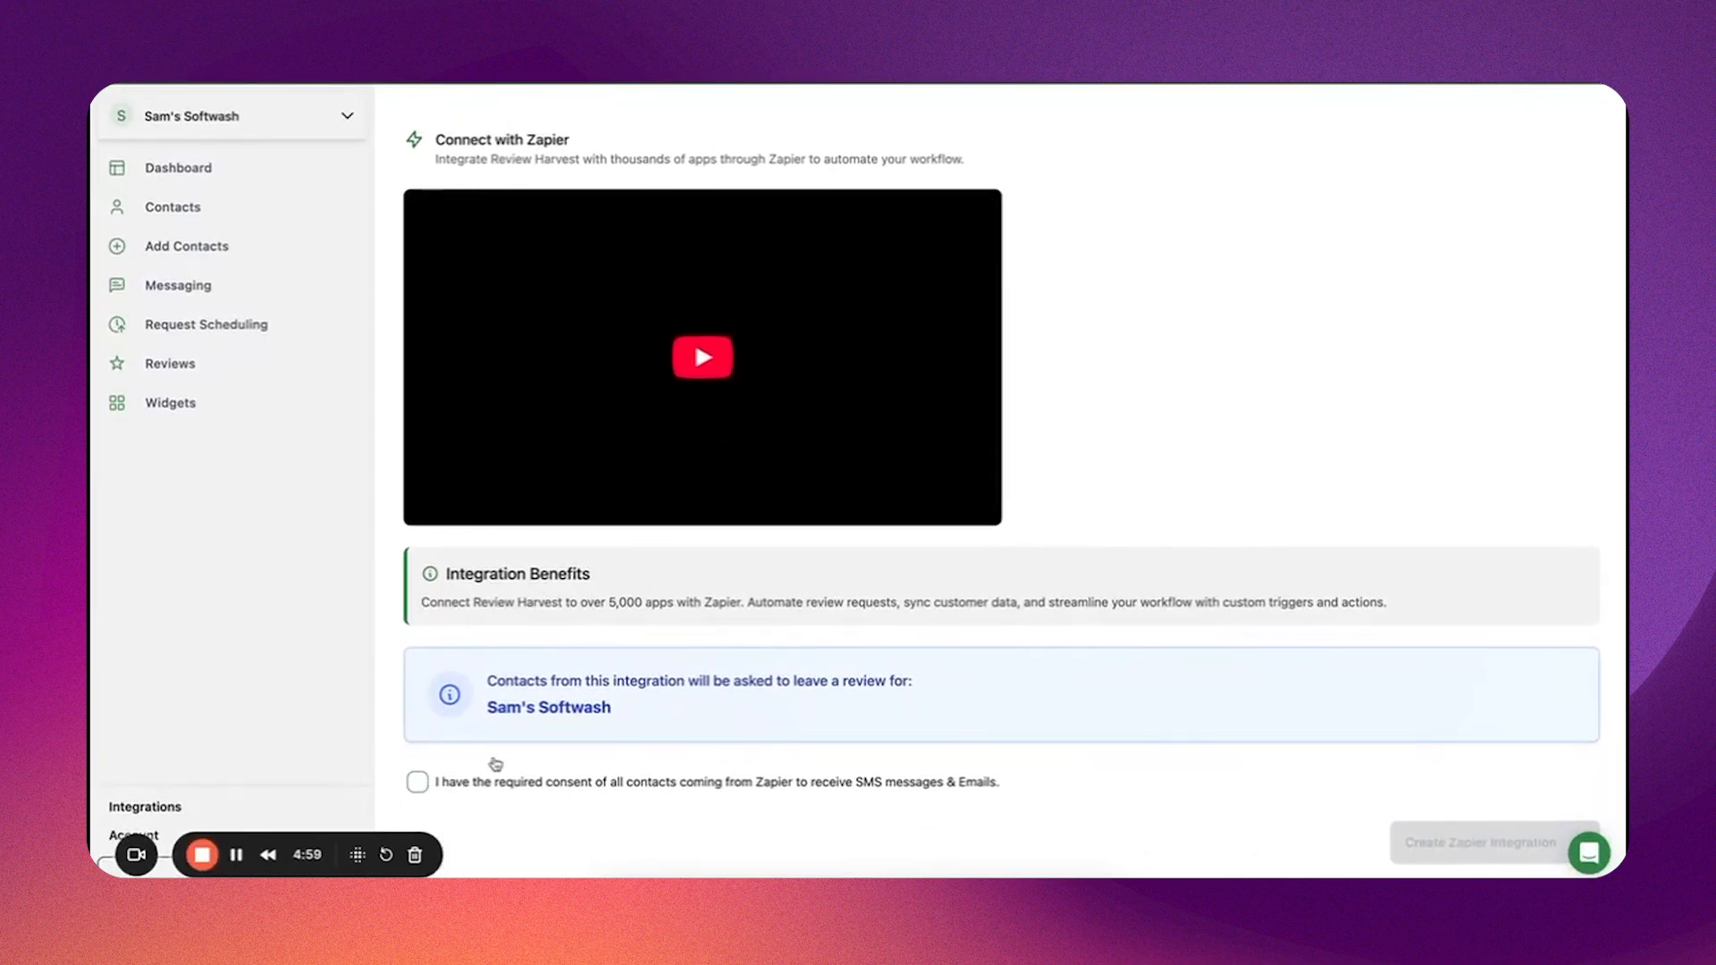
click(418, 784)
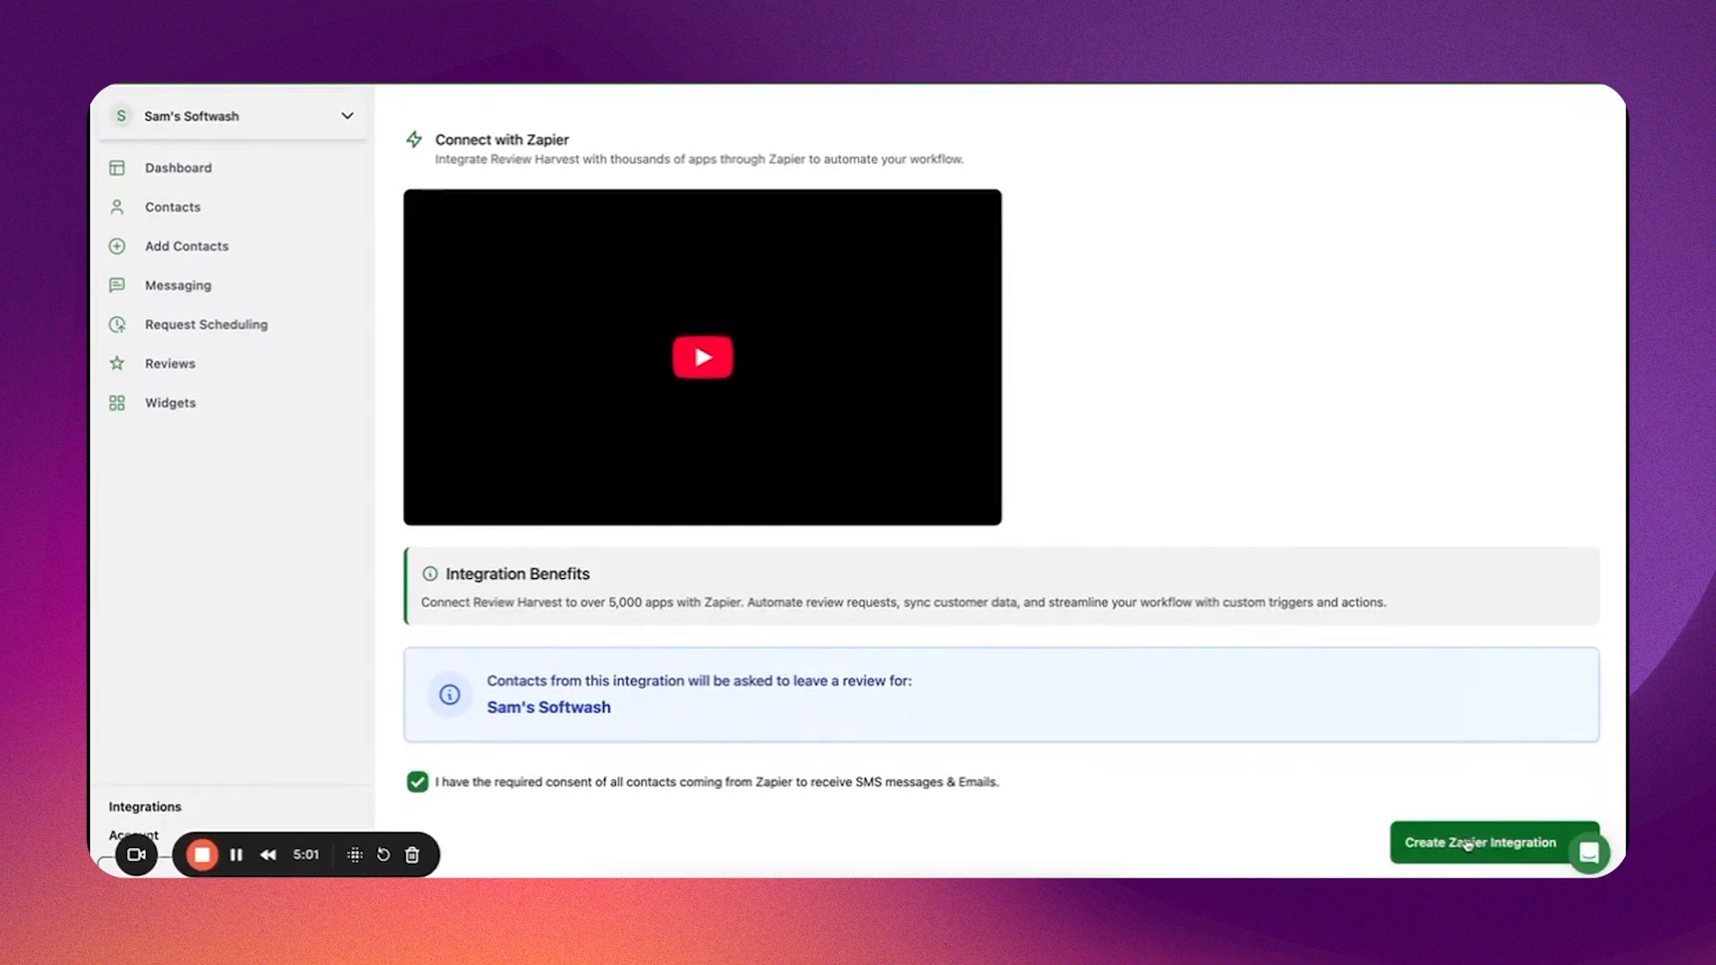
click(1467, 844)
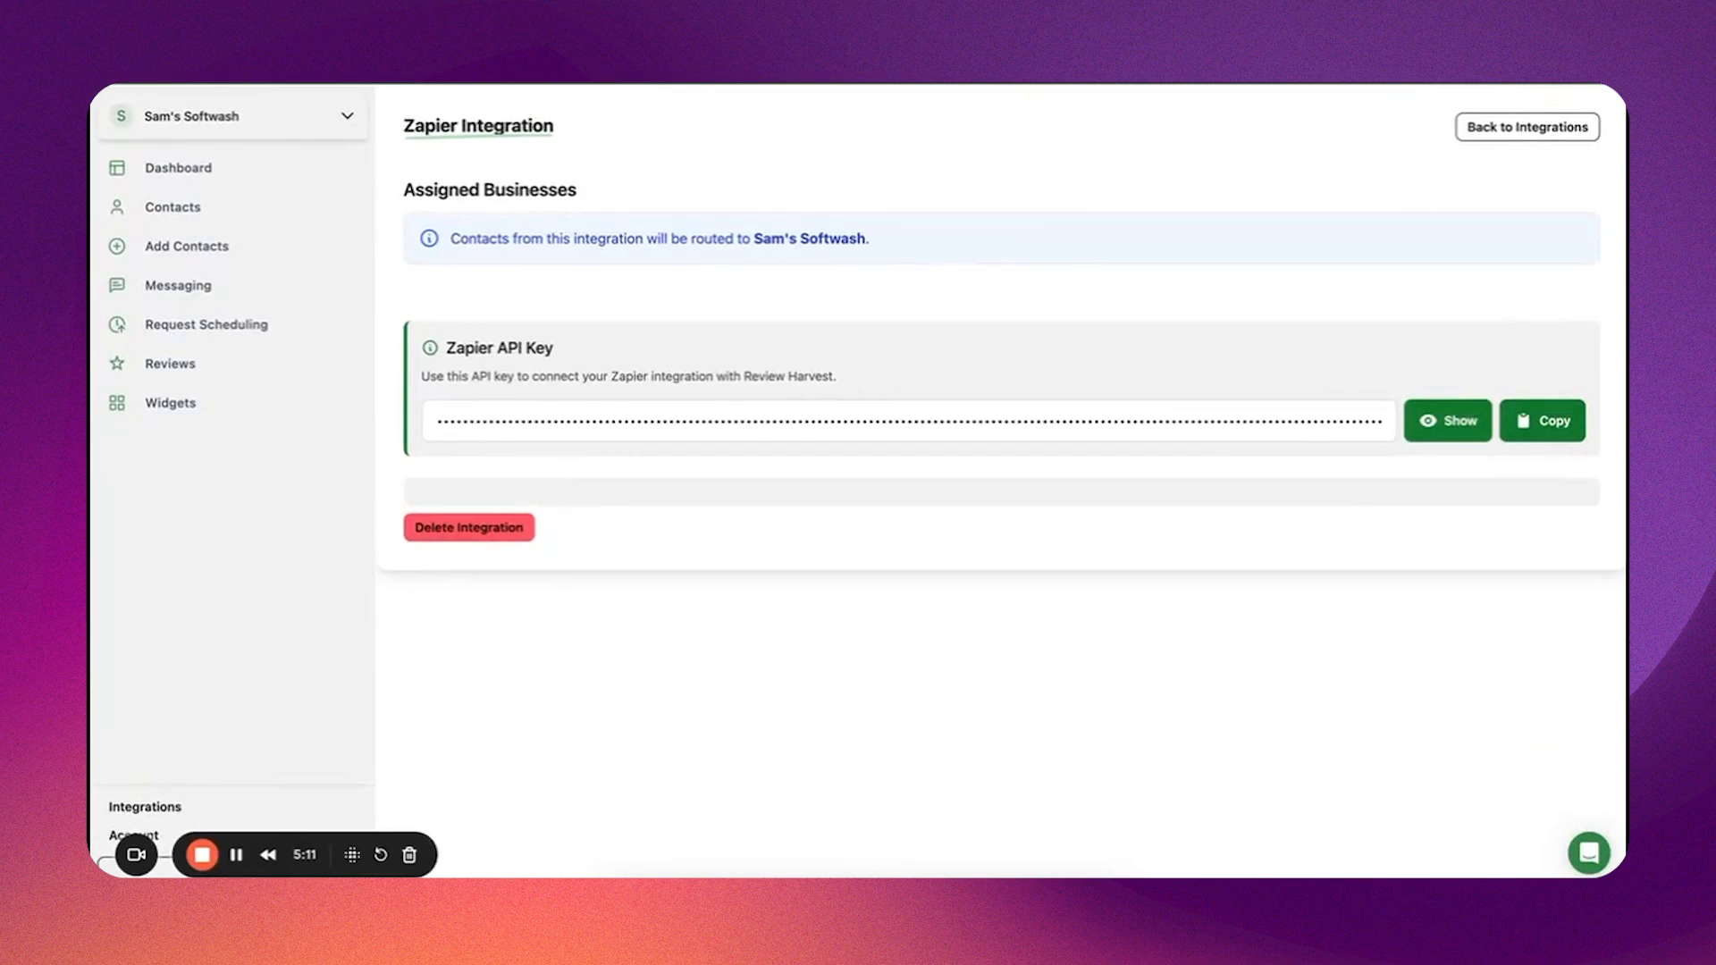
Step: Back in Zapier, connect the Review Harvest account with its API key under the integration name Review Harvest Zap DEMO, and continue to configuration
key(ctrl+Tab)
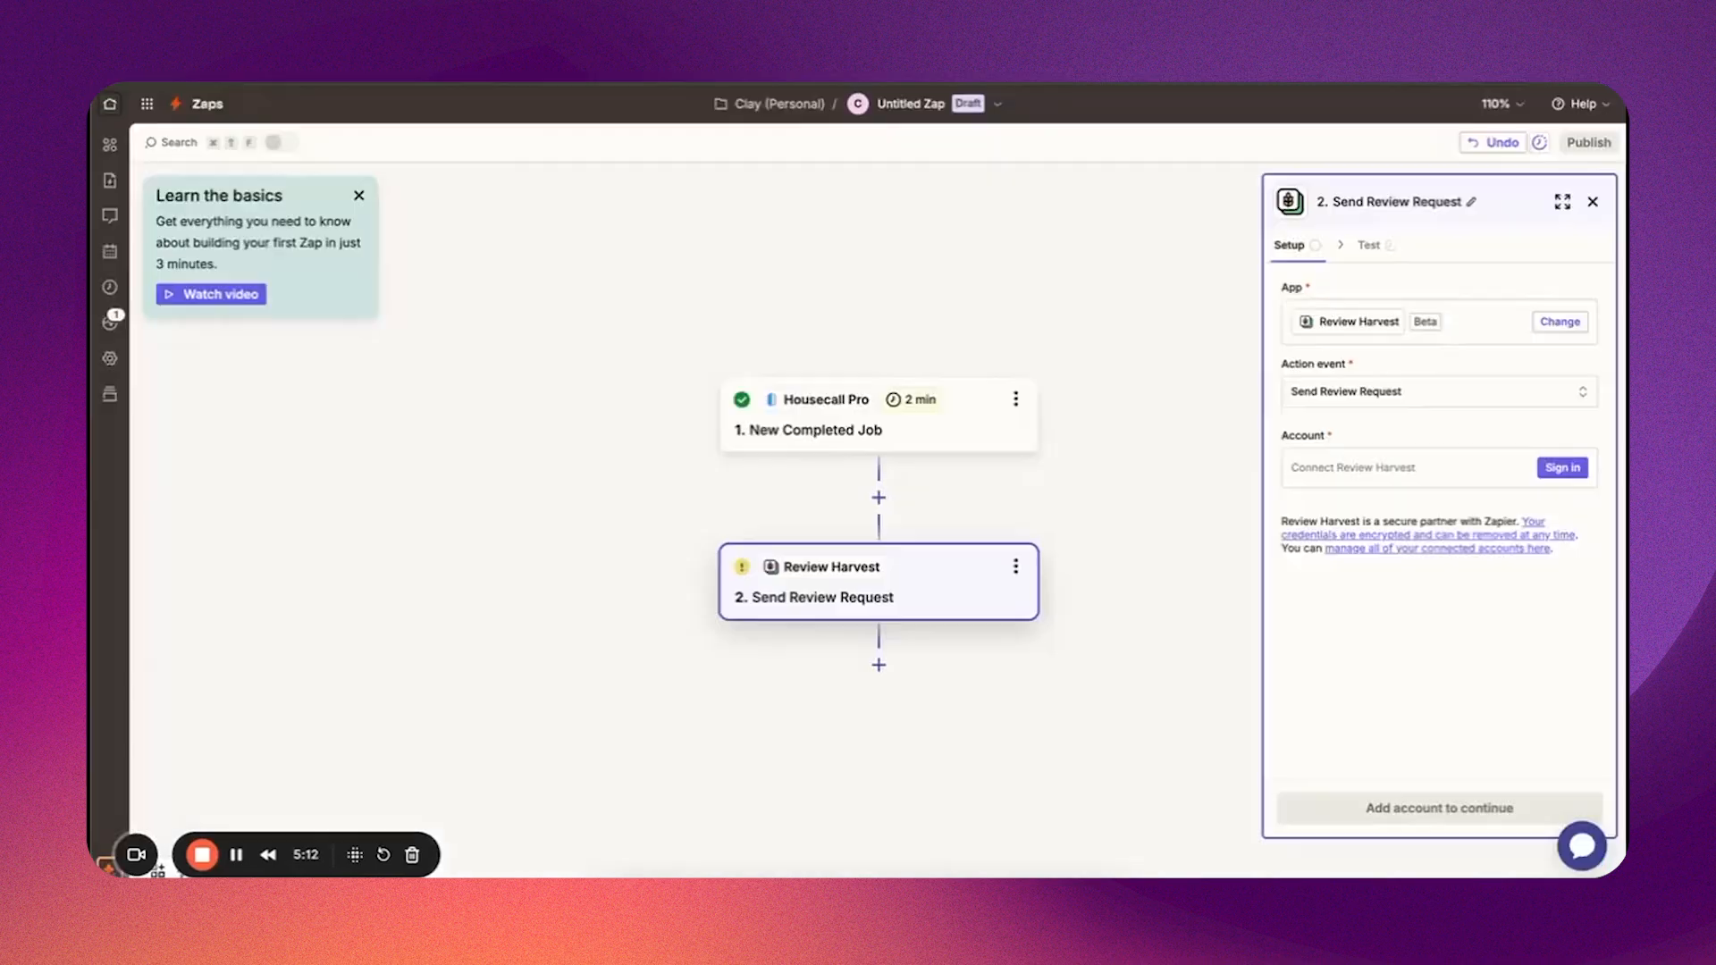
click(1564, 469)
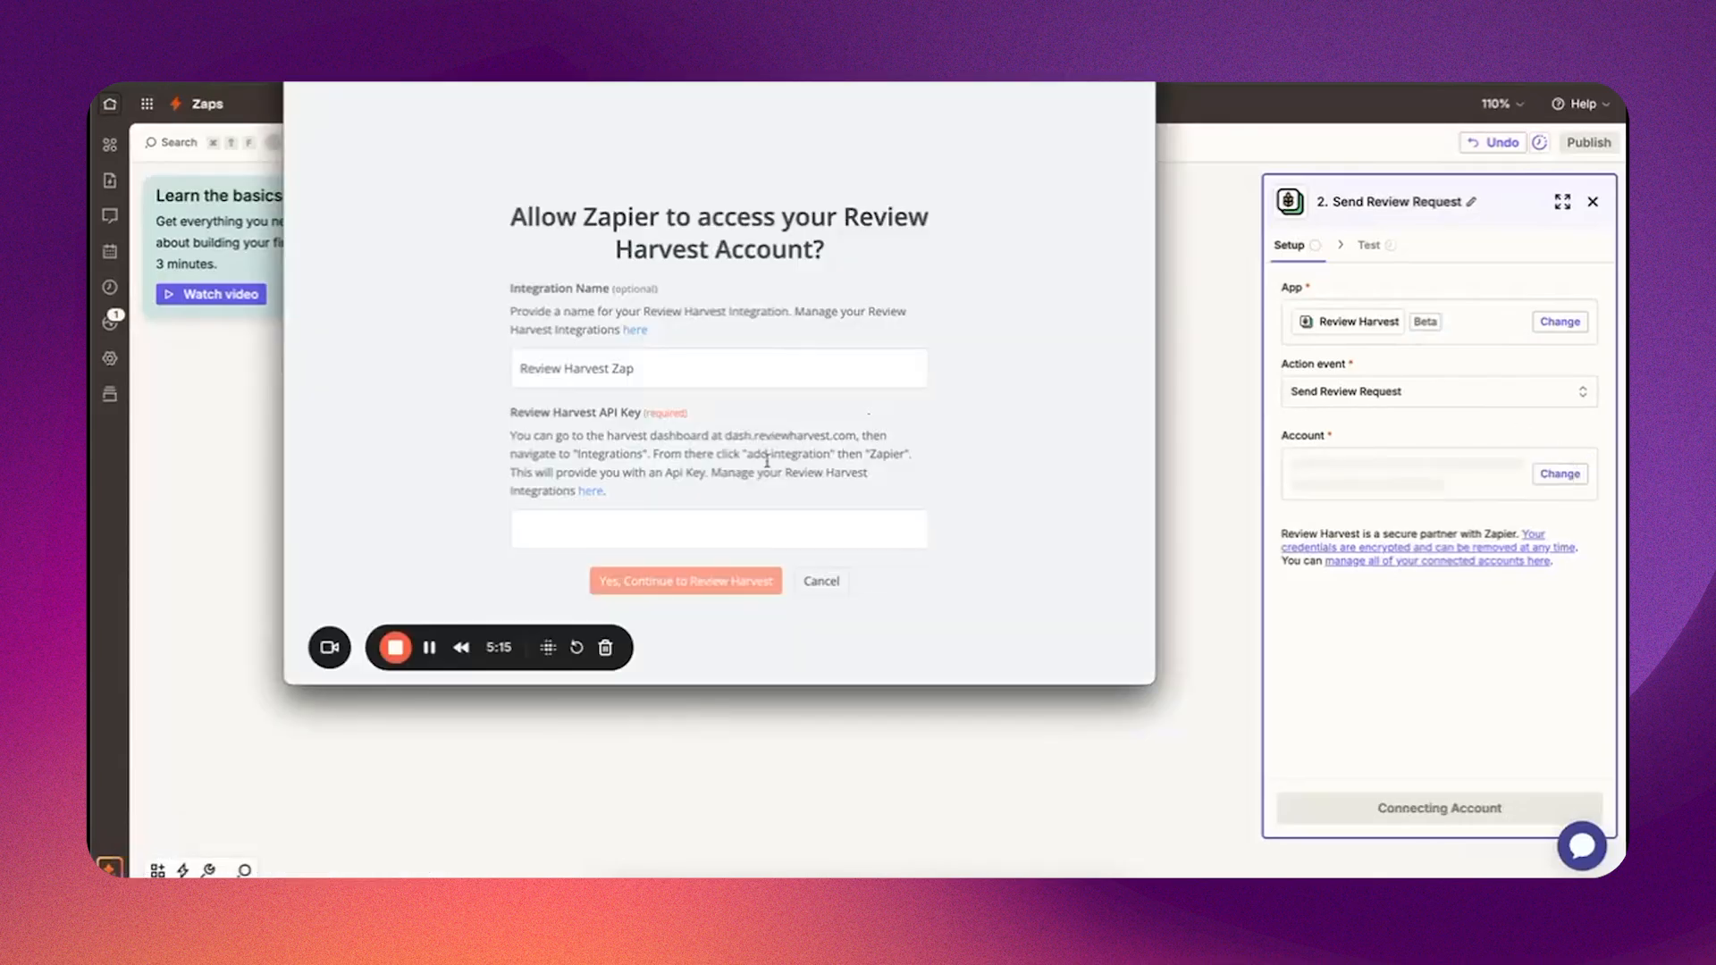
click(636, 525)
key(super+v)
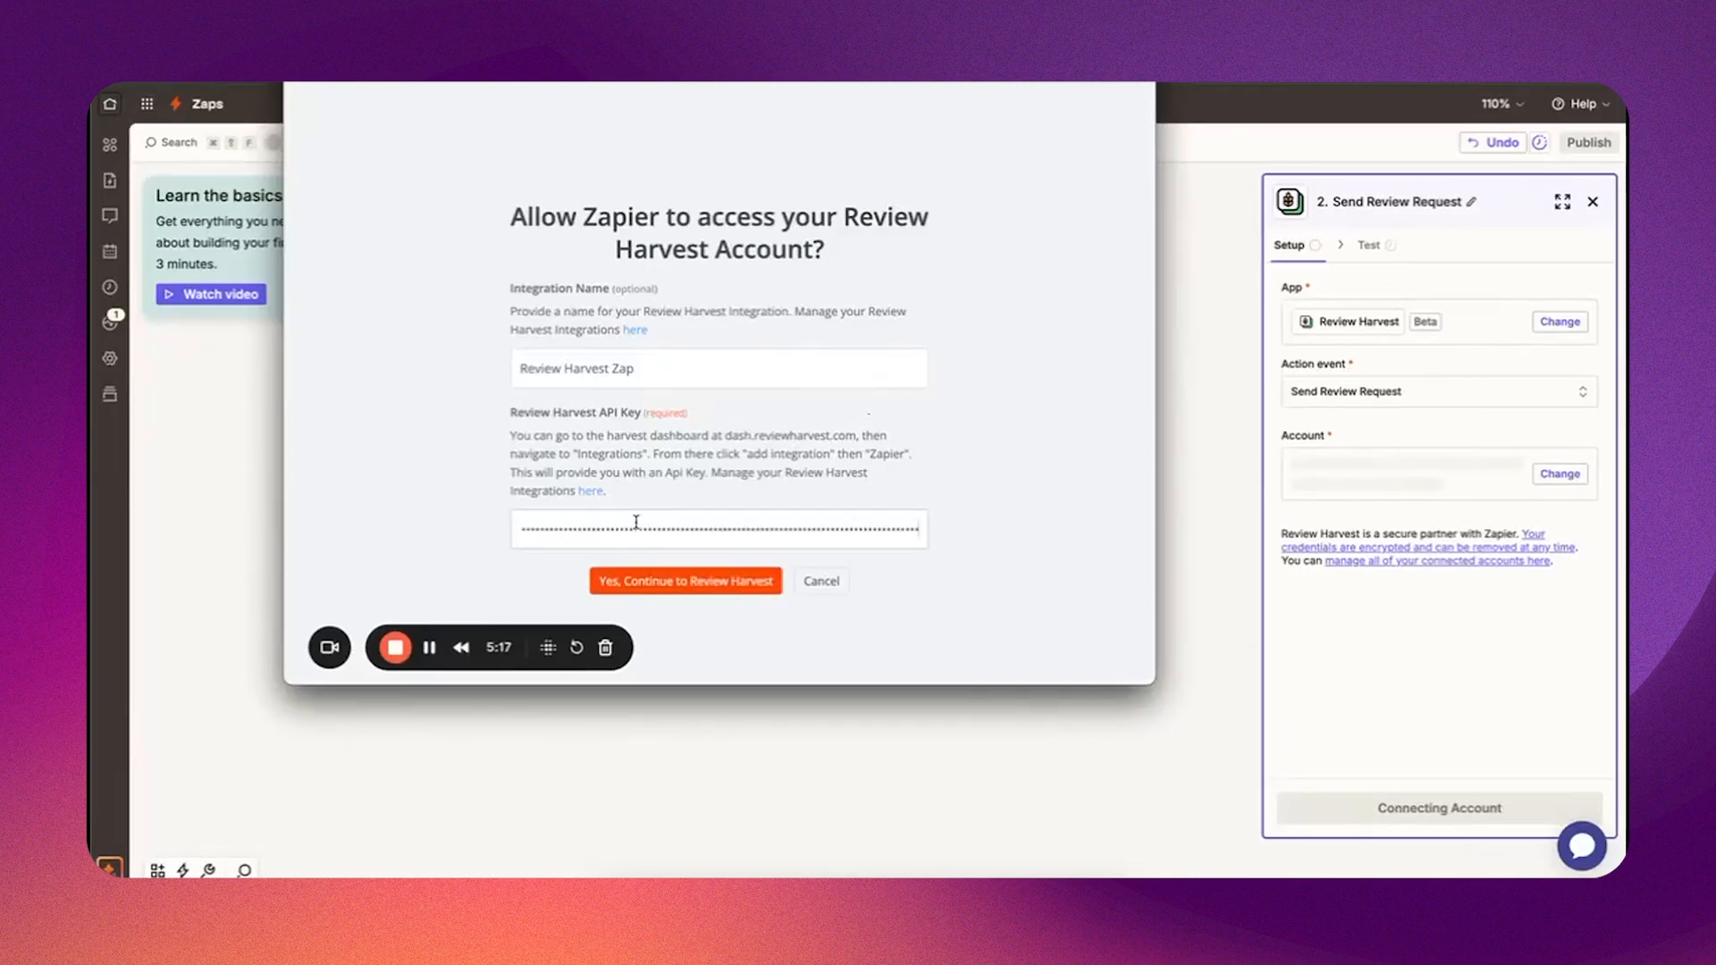
triple_click(587, 368)
click(648, 368)
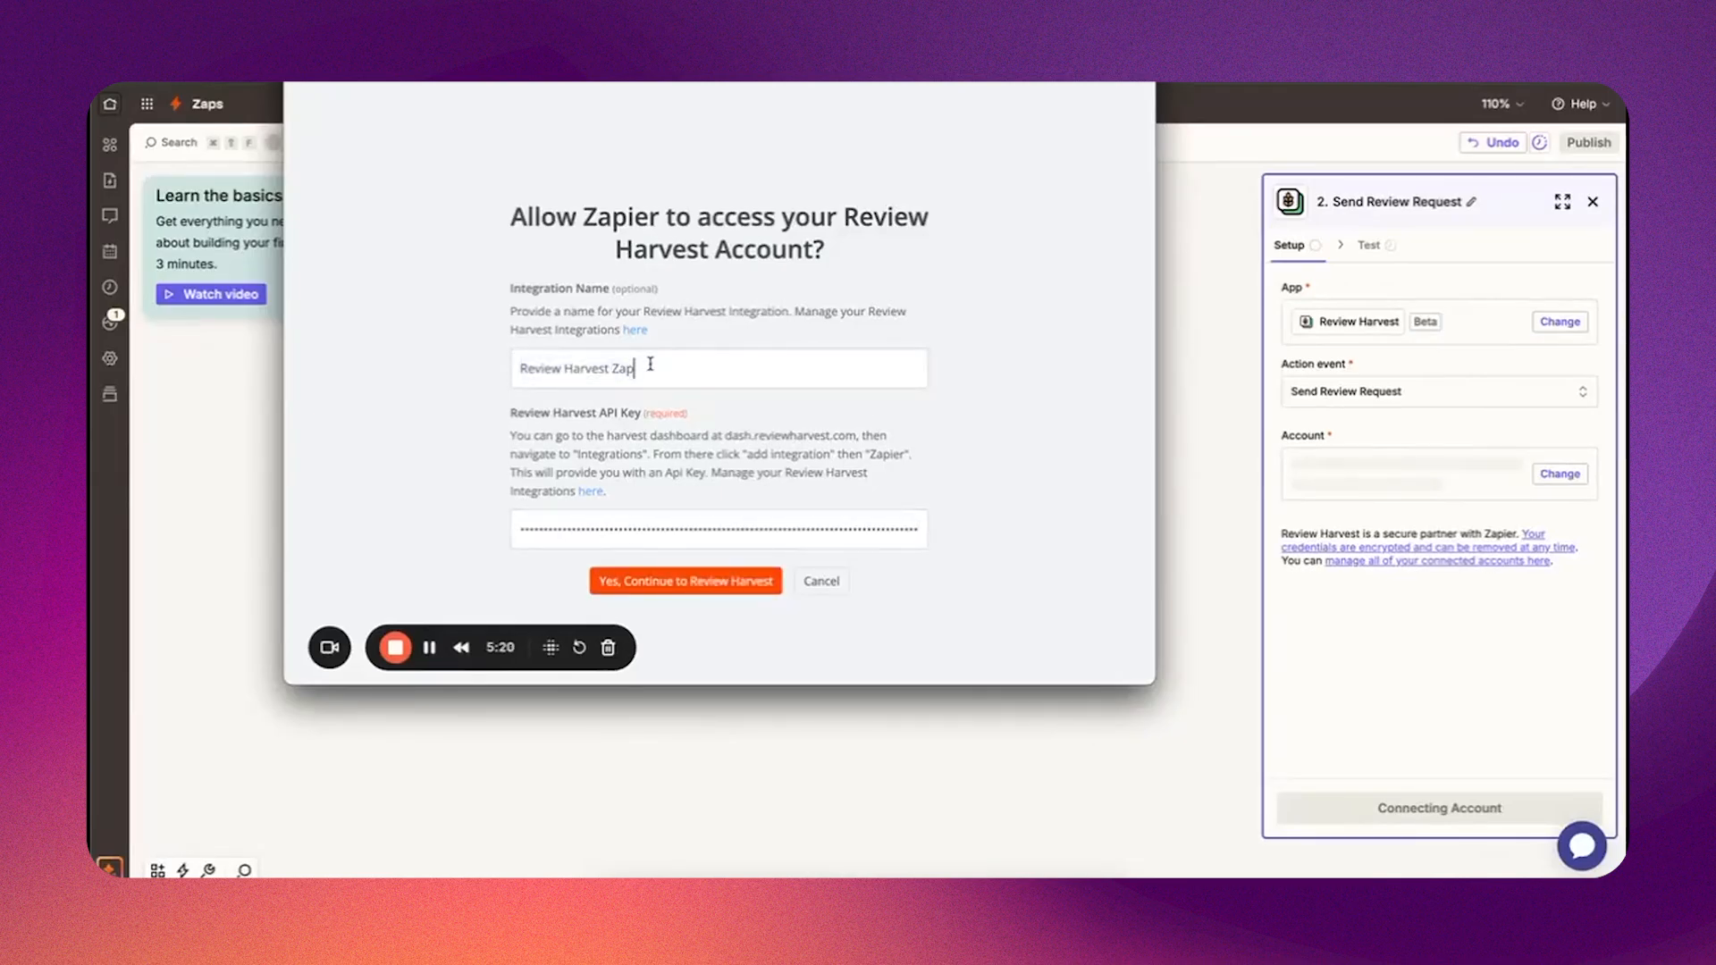
text(DEMO)
click(753, 582)
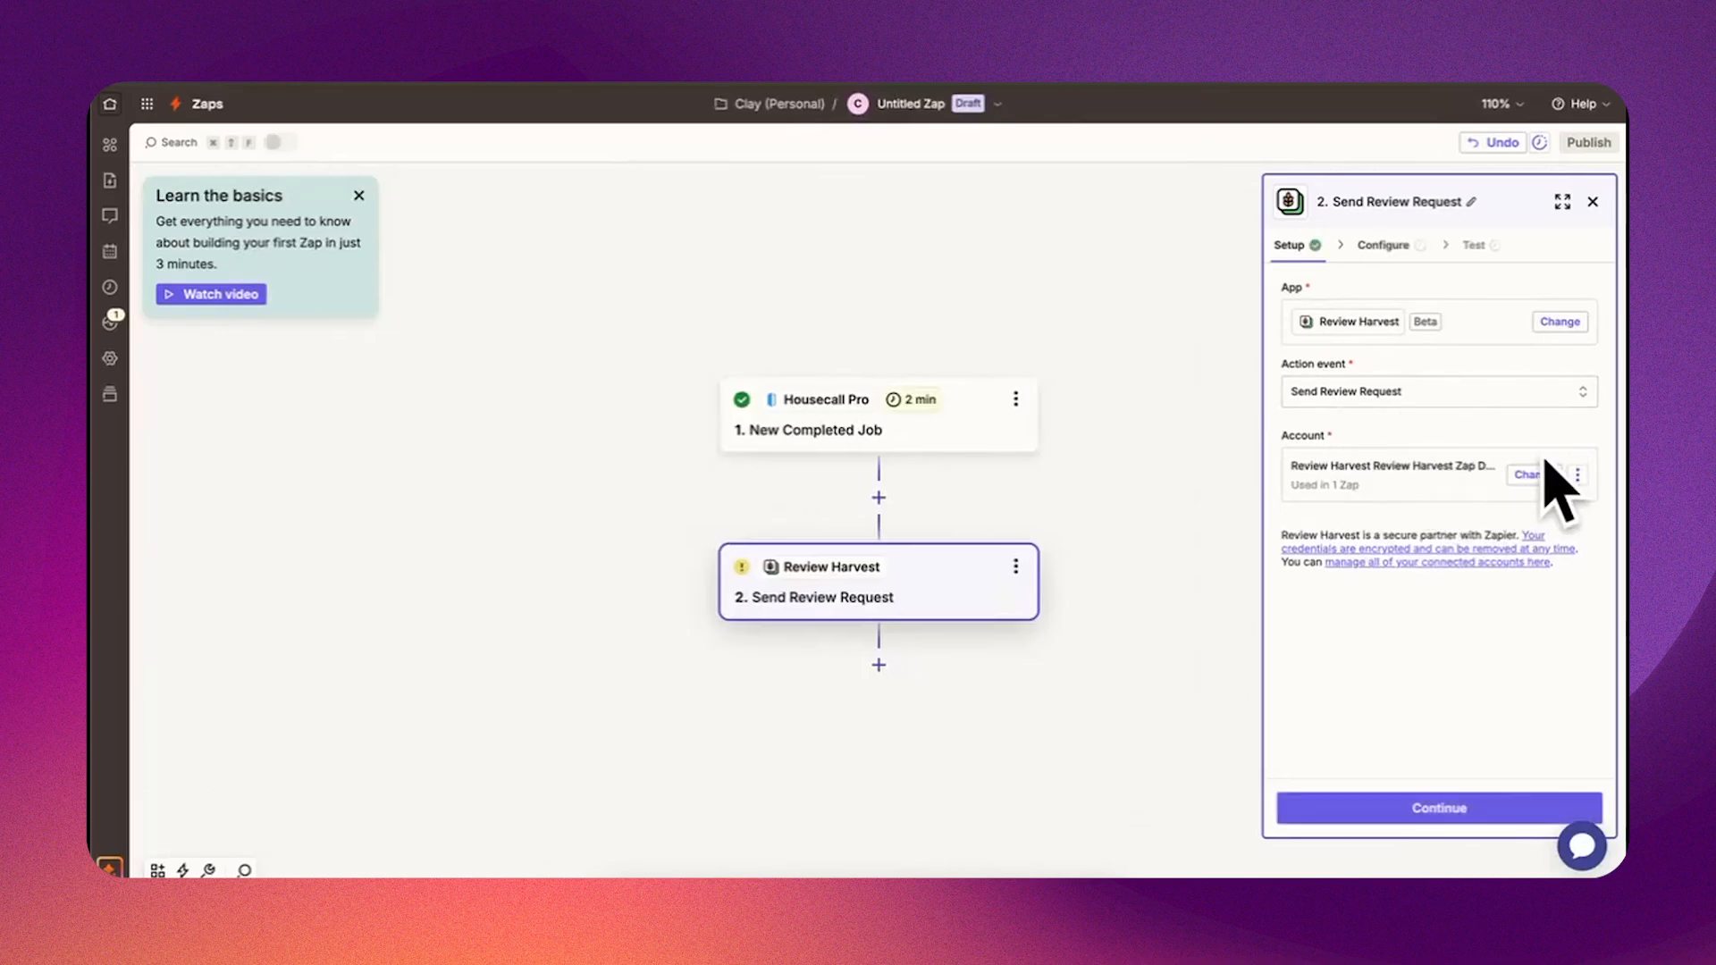
click(1470, 810)
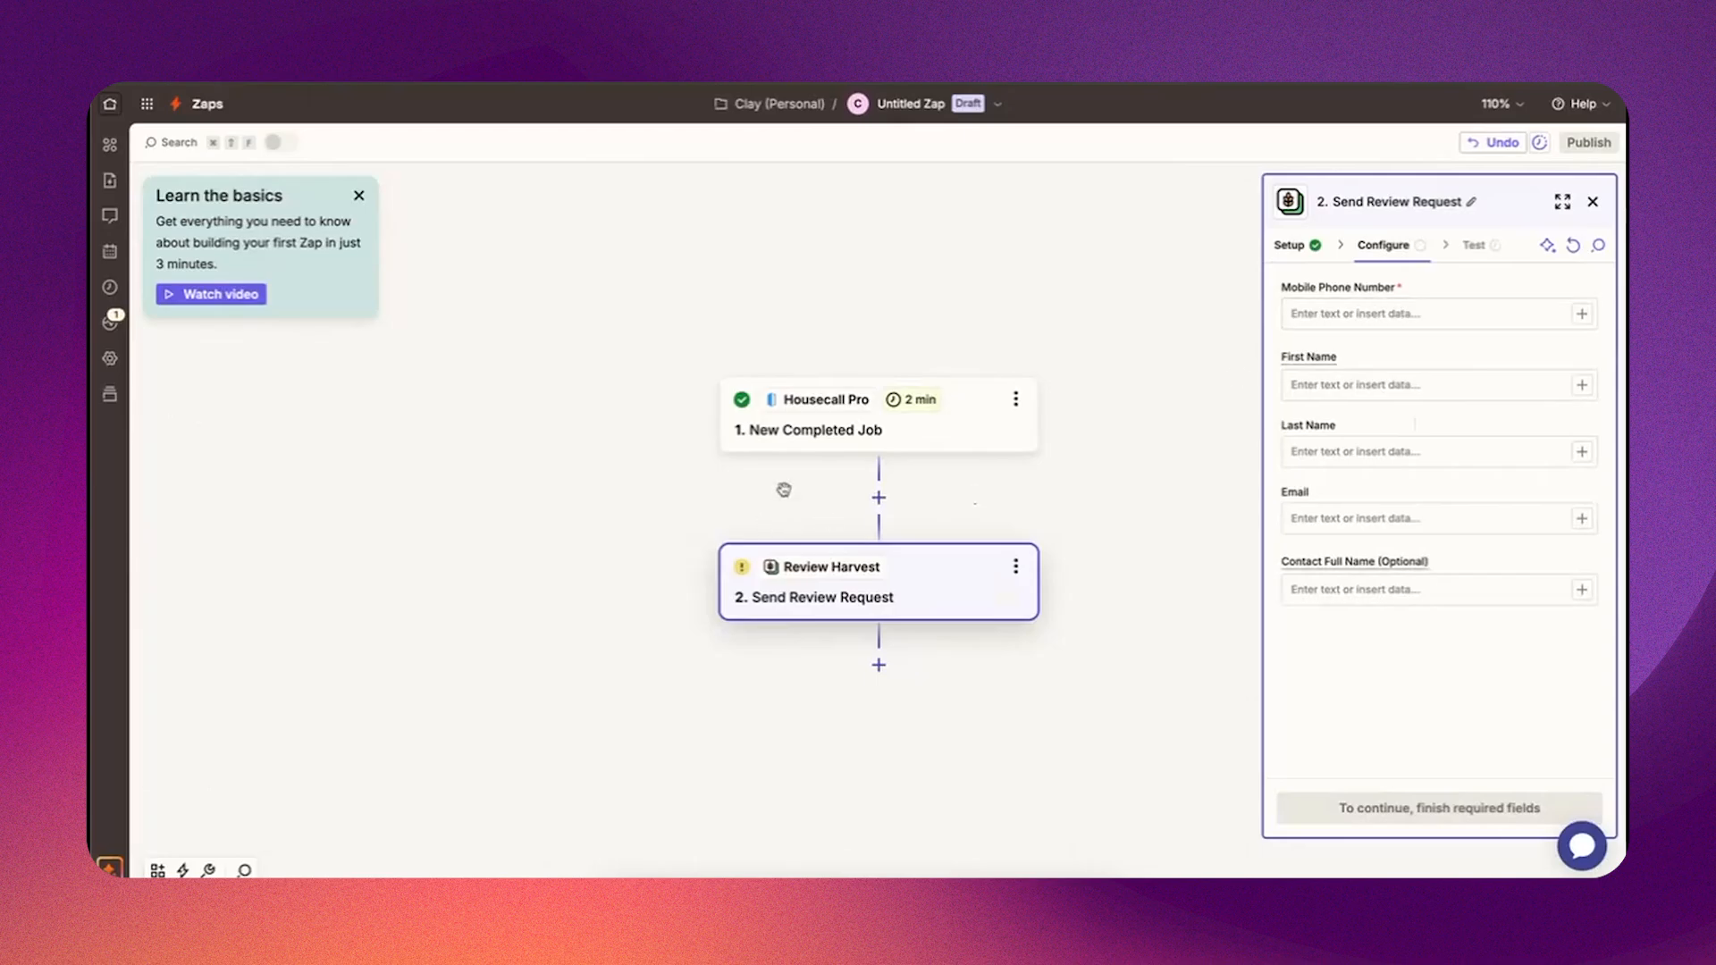
Step: Map the Mobile Phone Number field of Send Review Request to Customer Mobile Number from the completed job
click(1583, 317)
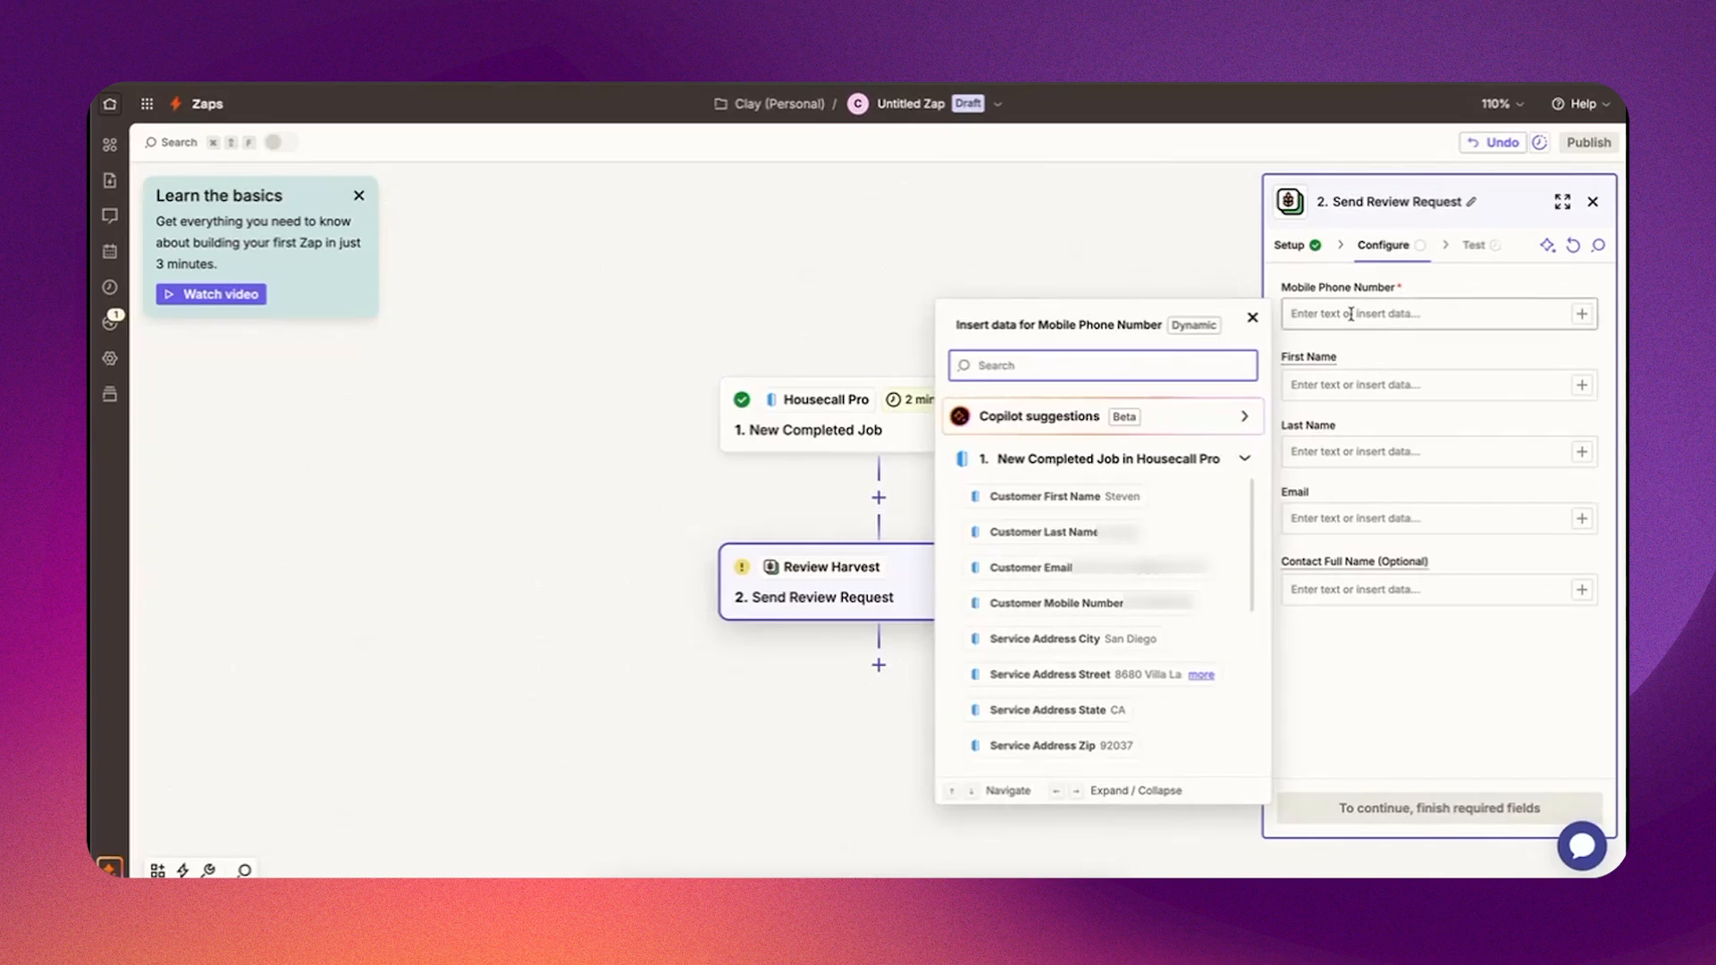
drag(1285, 287, 1418, 291)
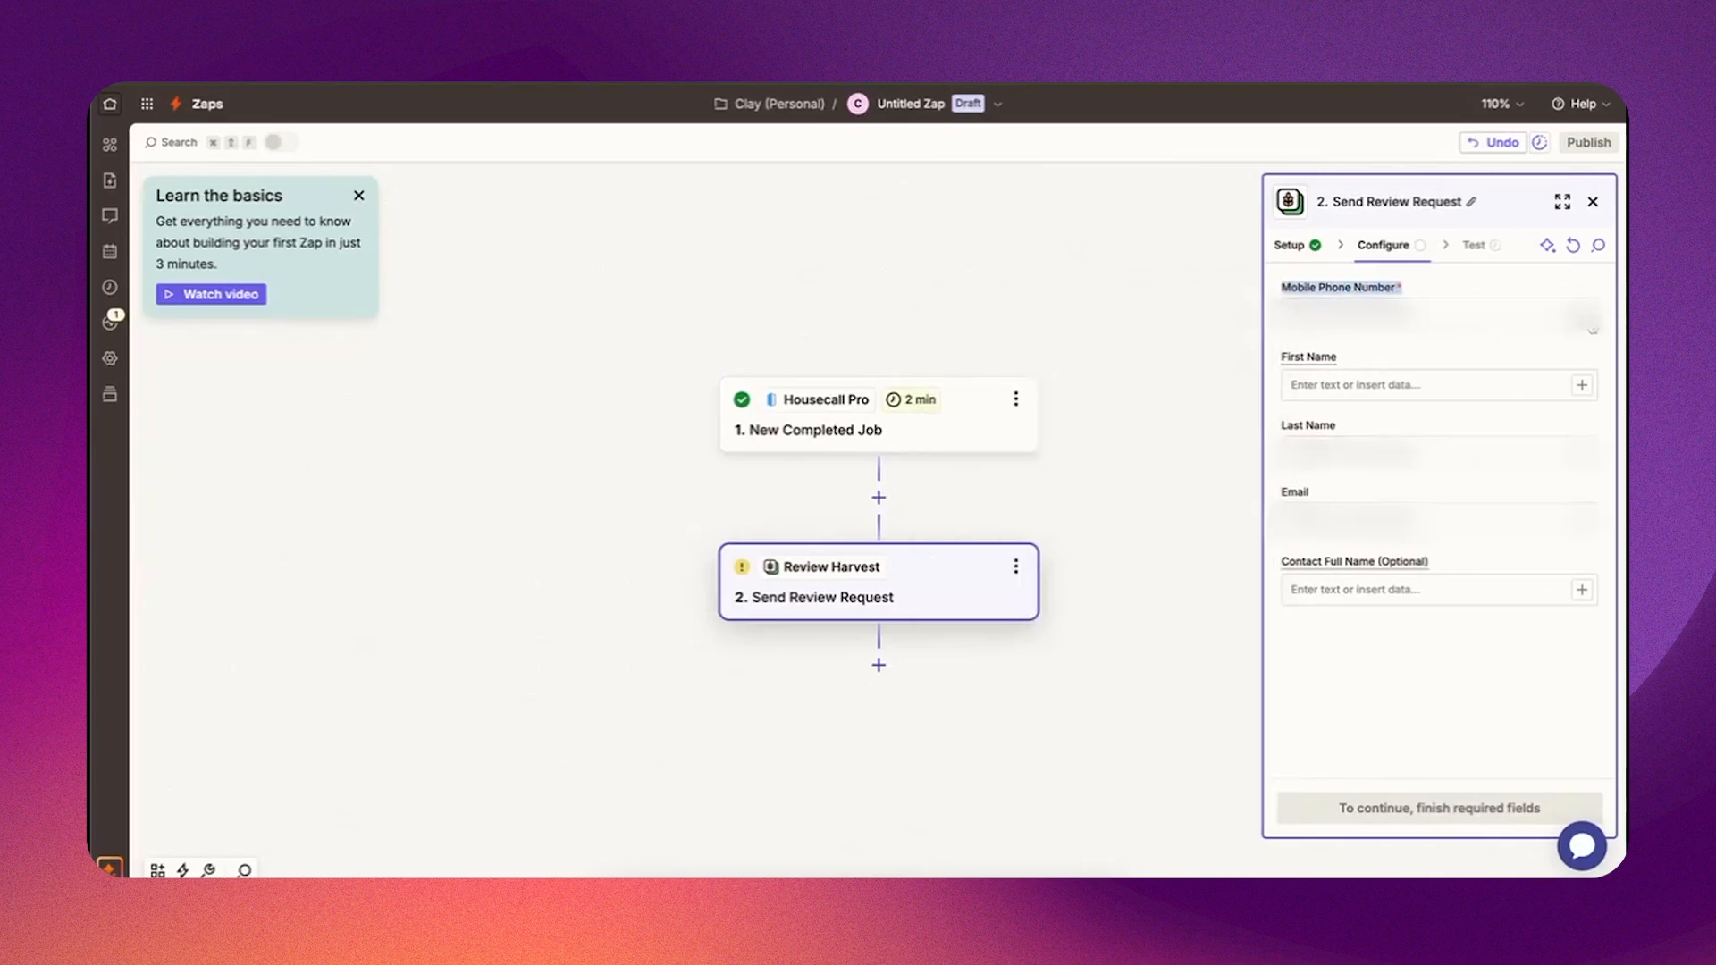
click(1584, 318)
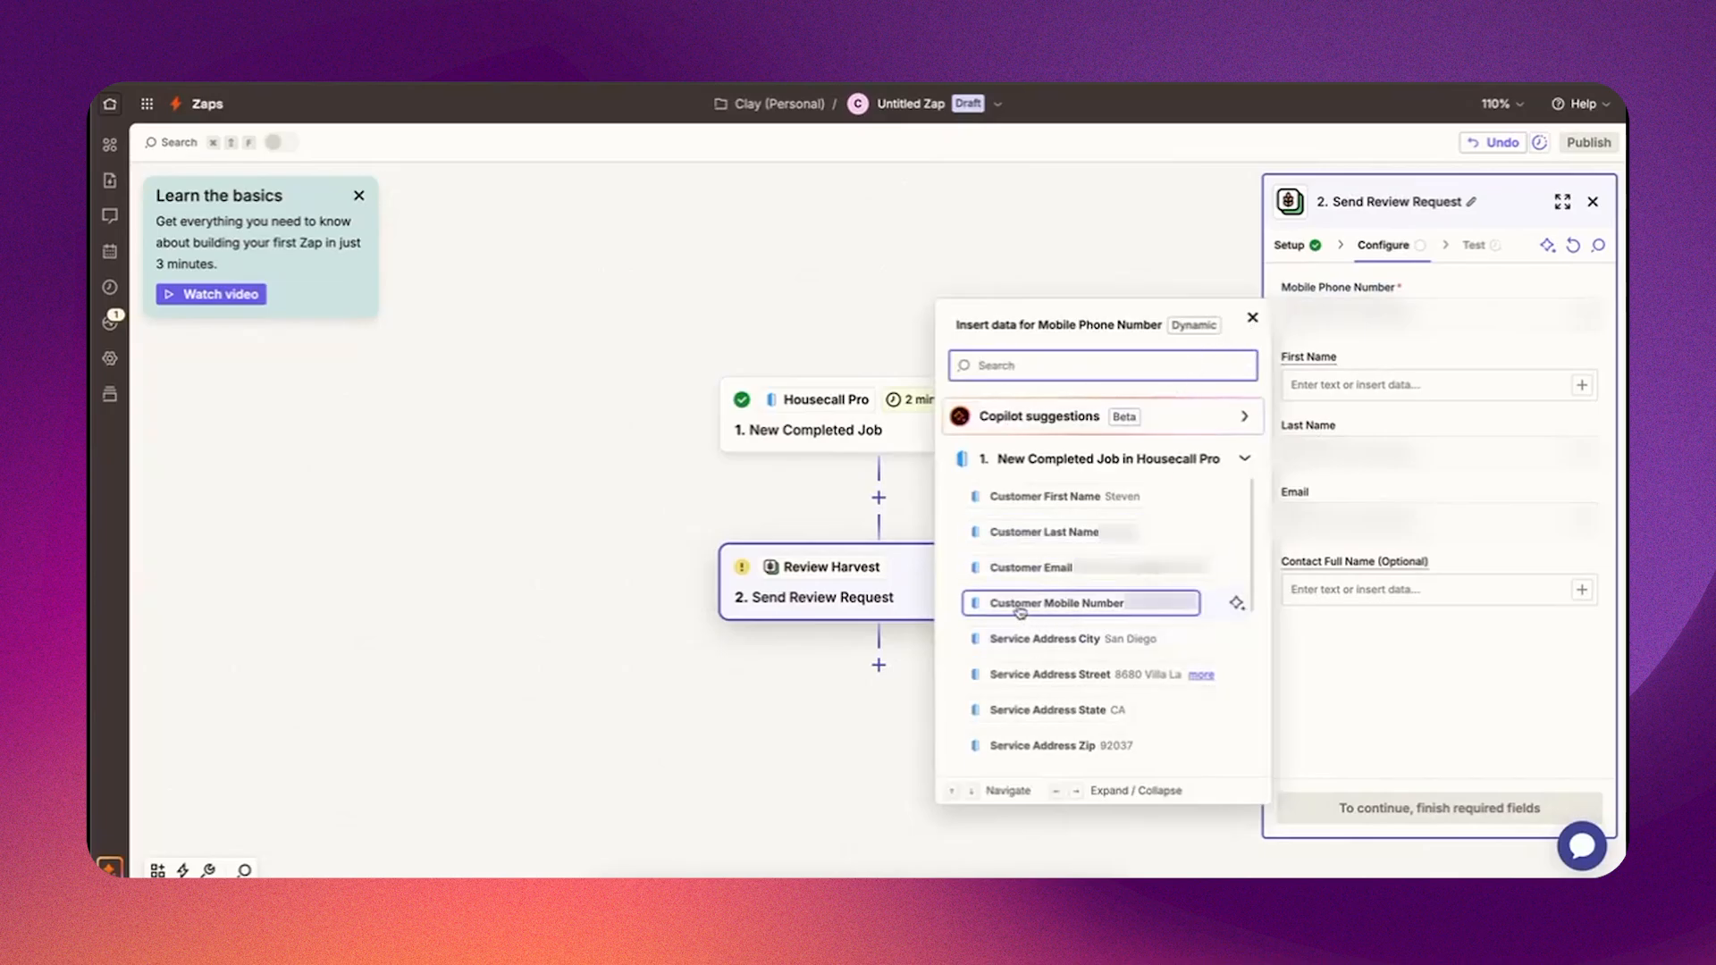
click(1092, 604)
click(1452, 362)
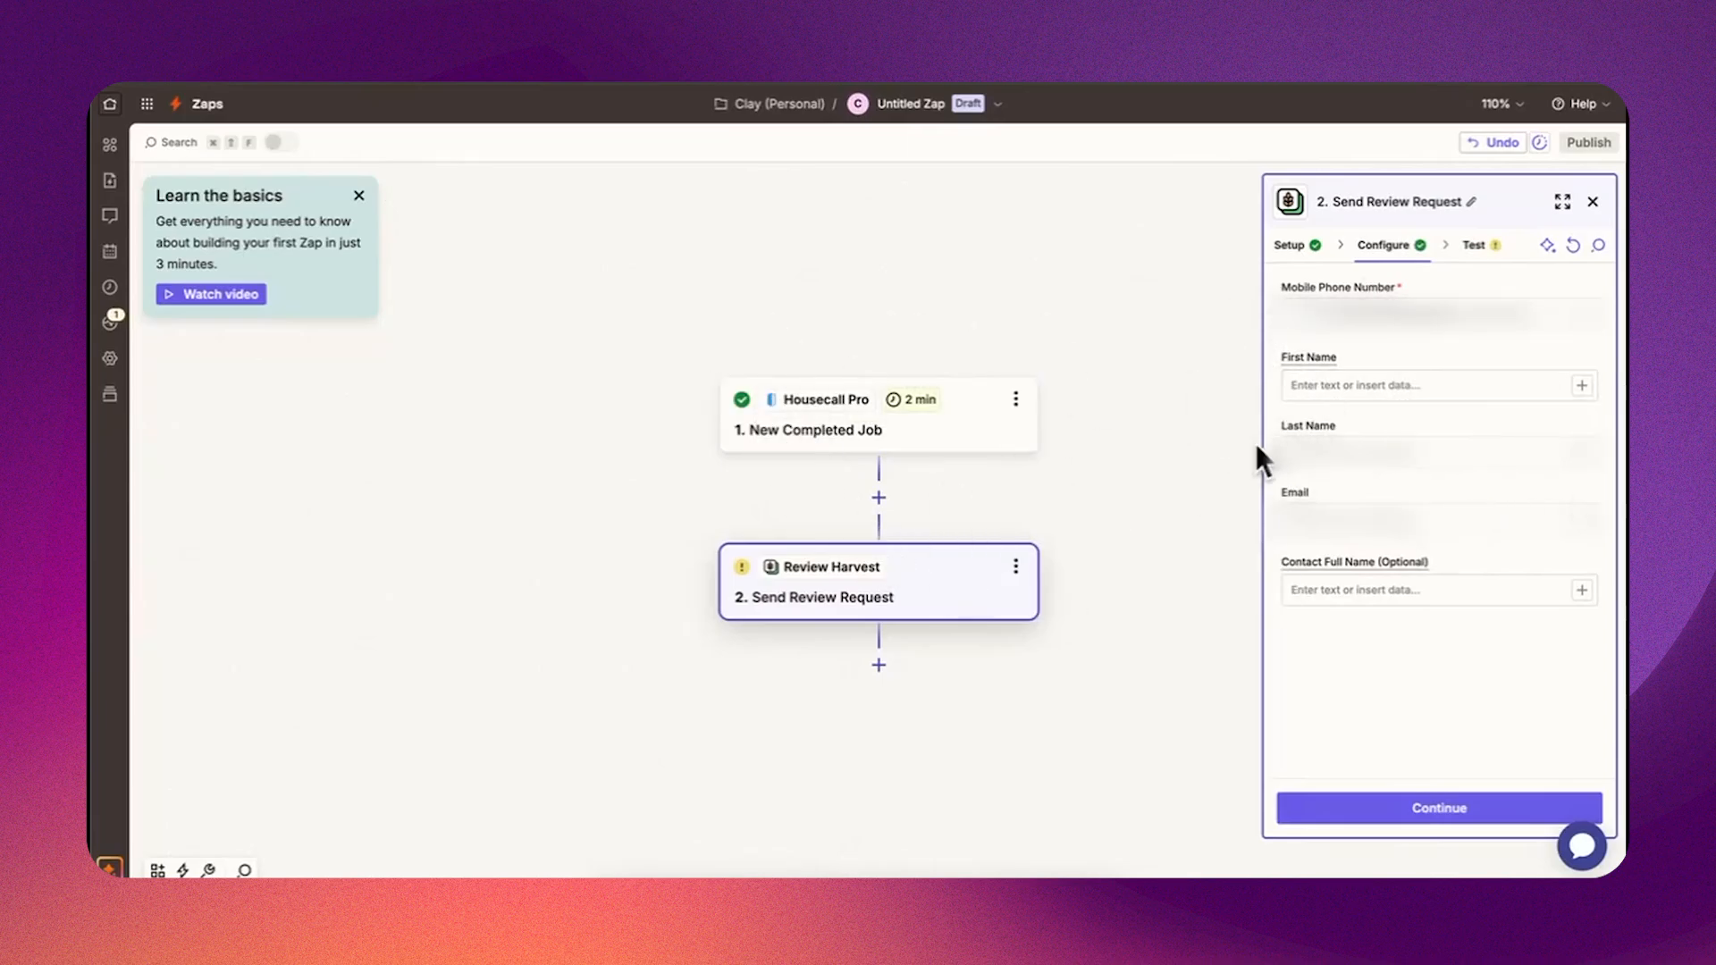
Step: Map First Name to Customer First Name and Last Name to Customer Last Name from the completed job
click(1352, 382)
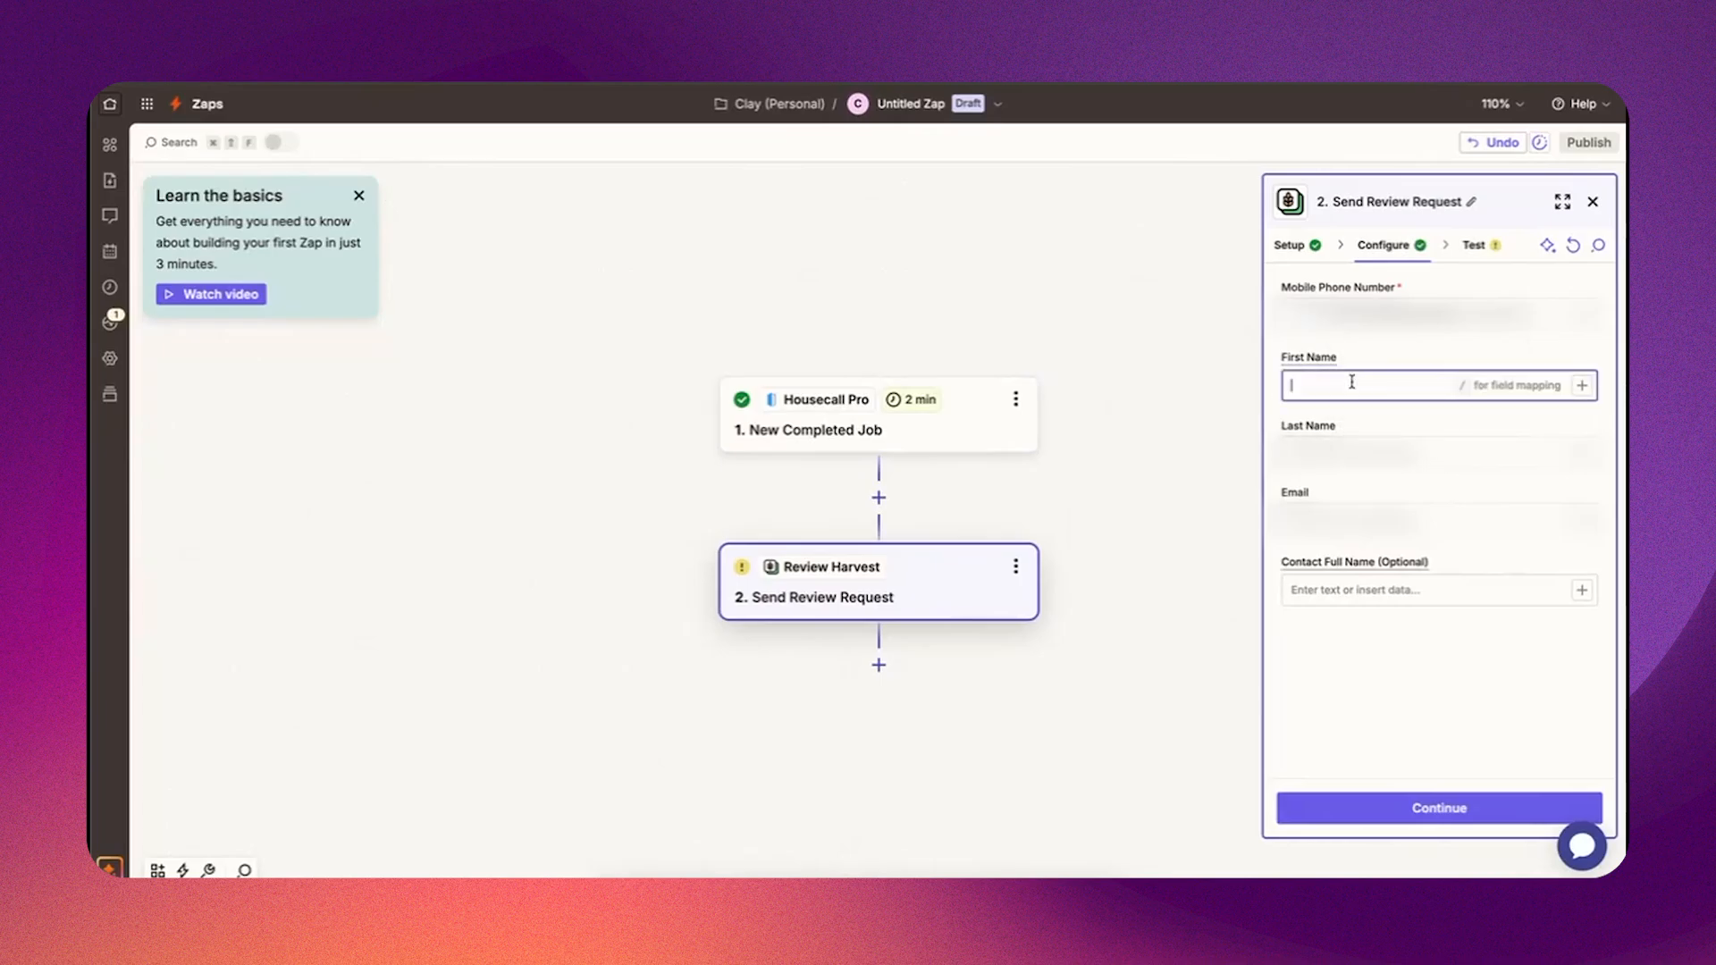
click(1580, 386)
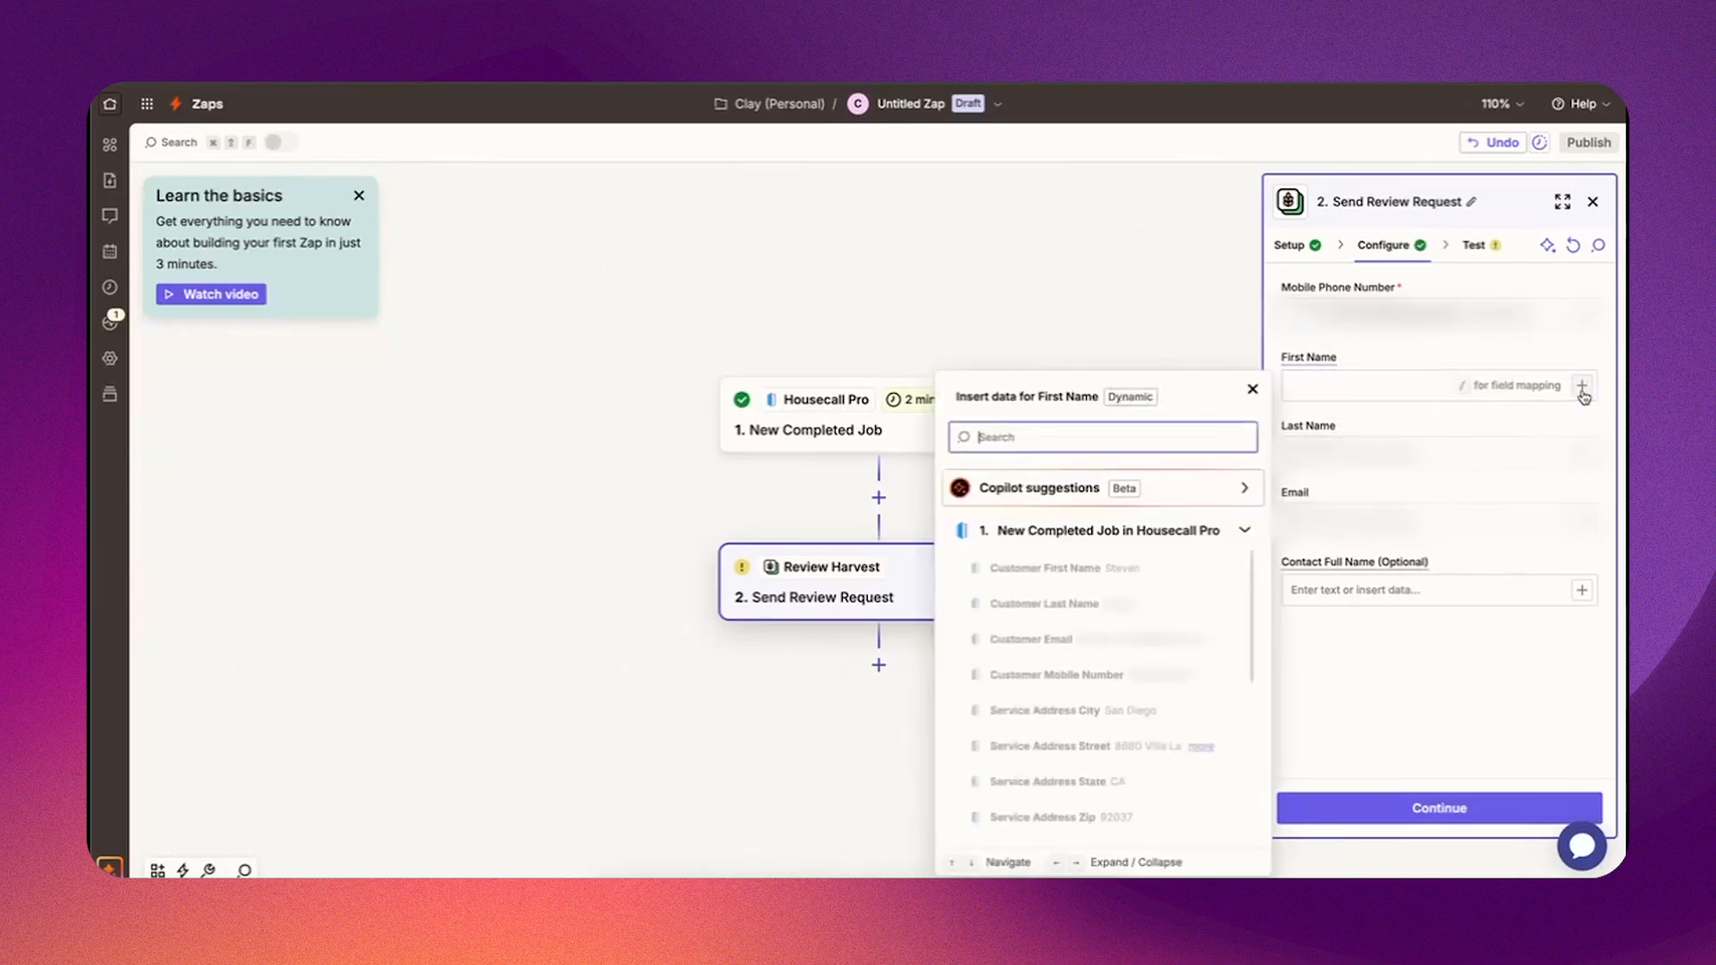
click(1059, 570)
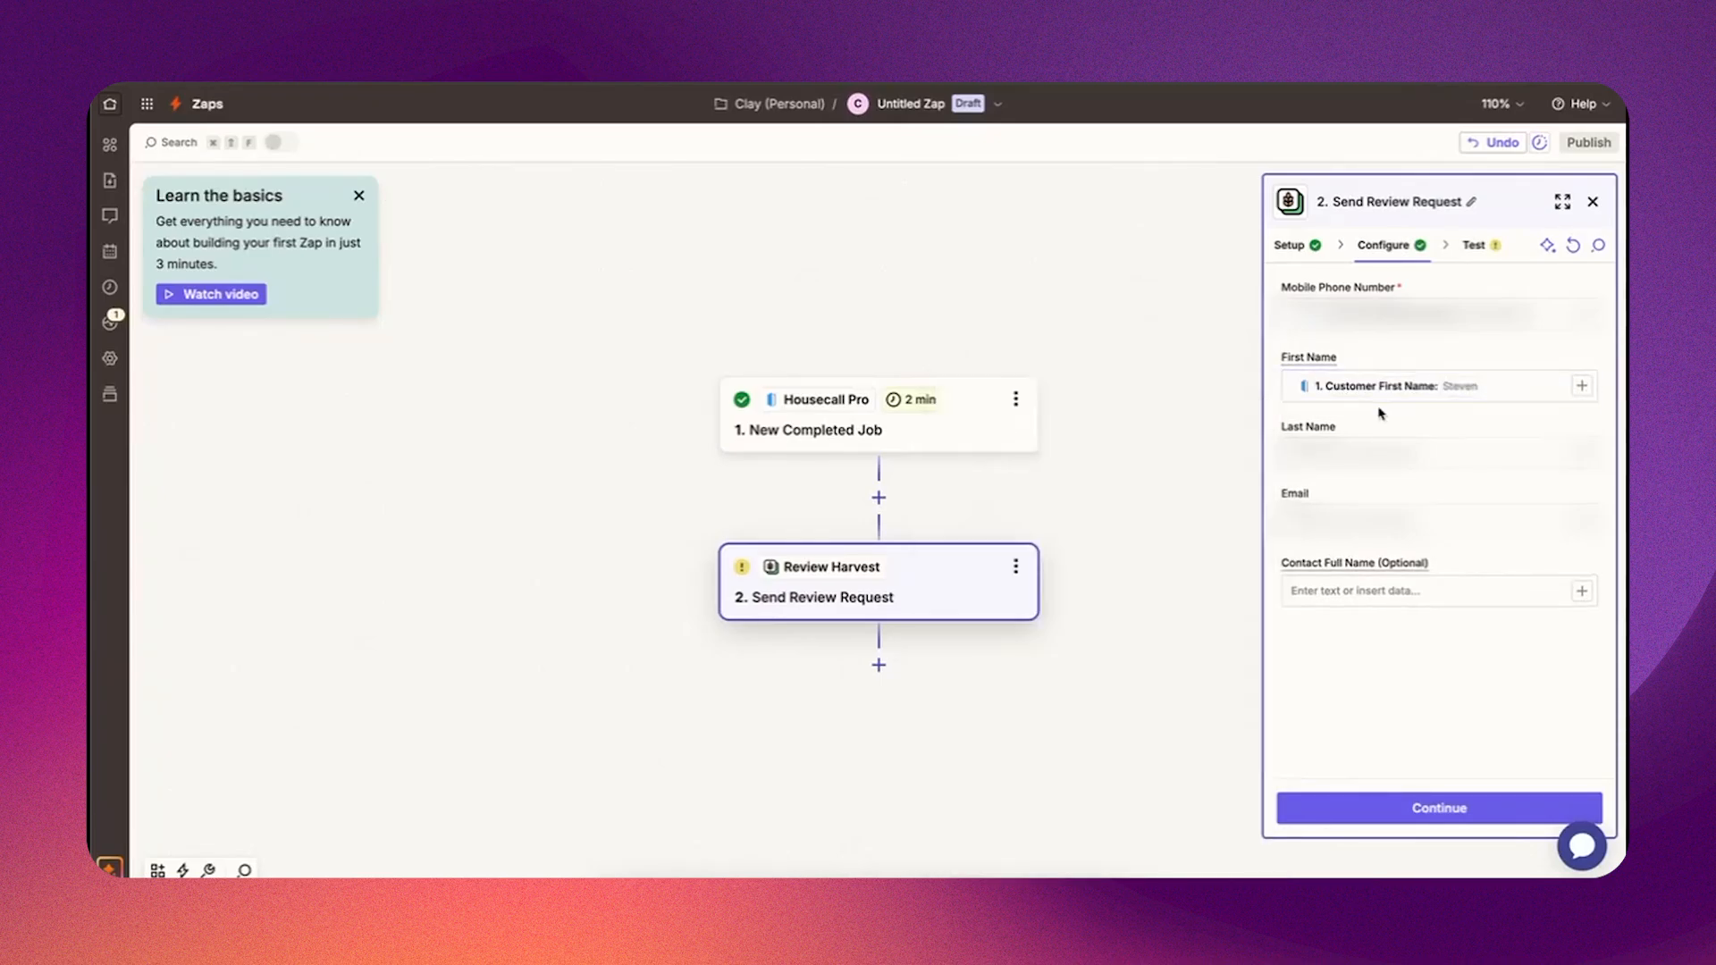
click(1581, 453)
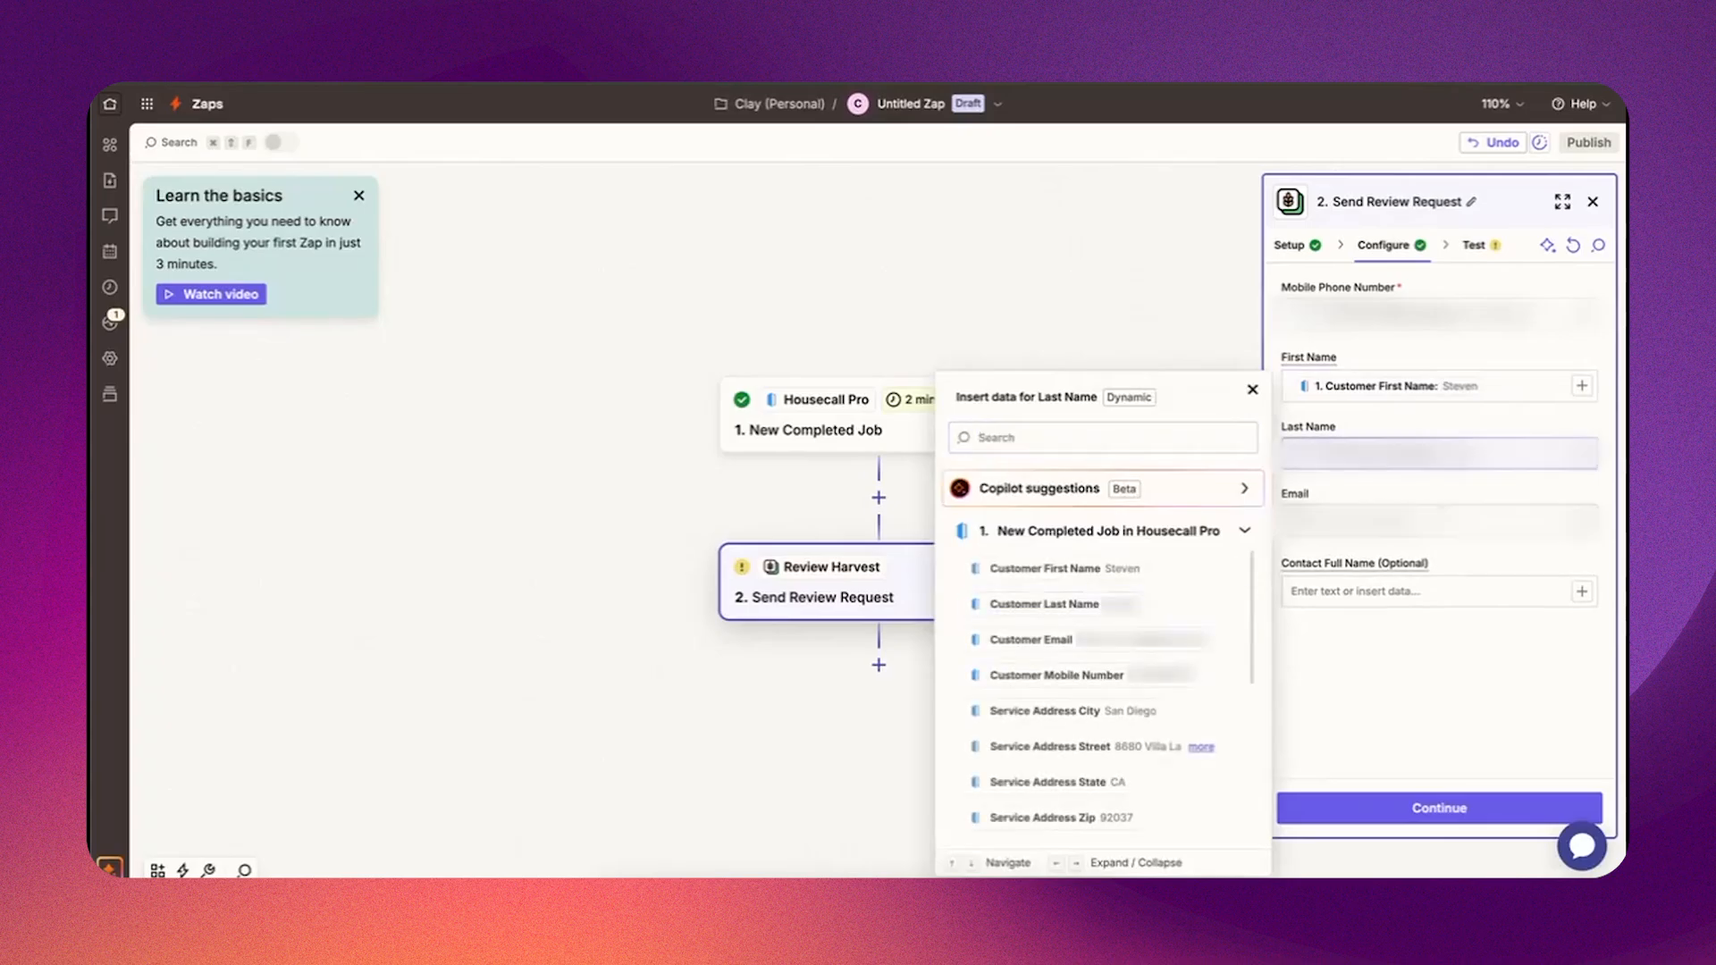
click(1108, 605)
Step: Map the Email field to Customer Email from the completed job and continue to the action's test stage
click(1580, 521)
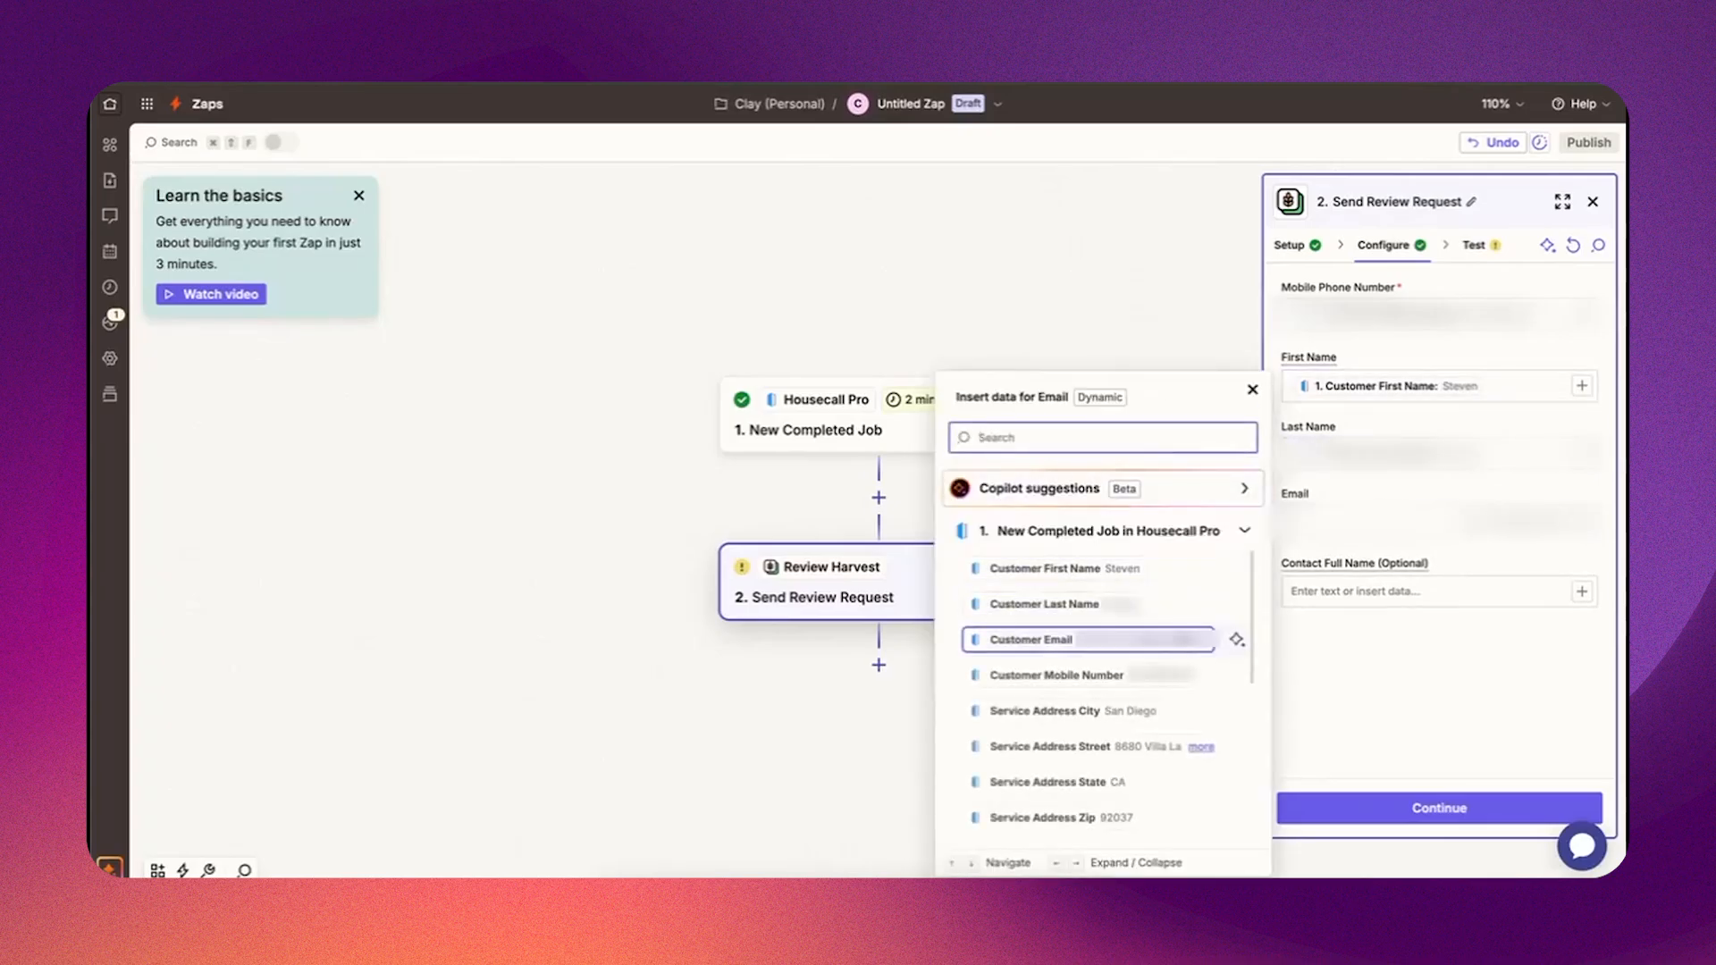
click(1068, 648)
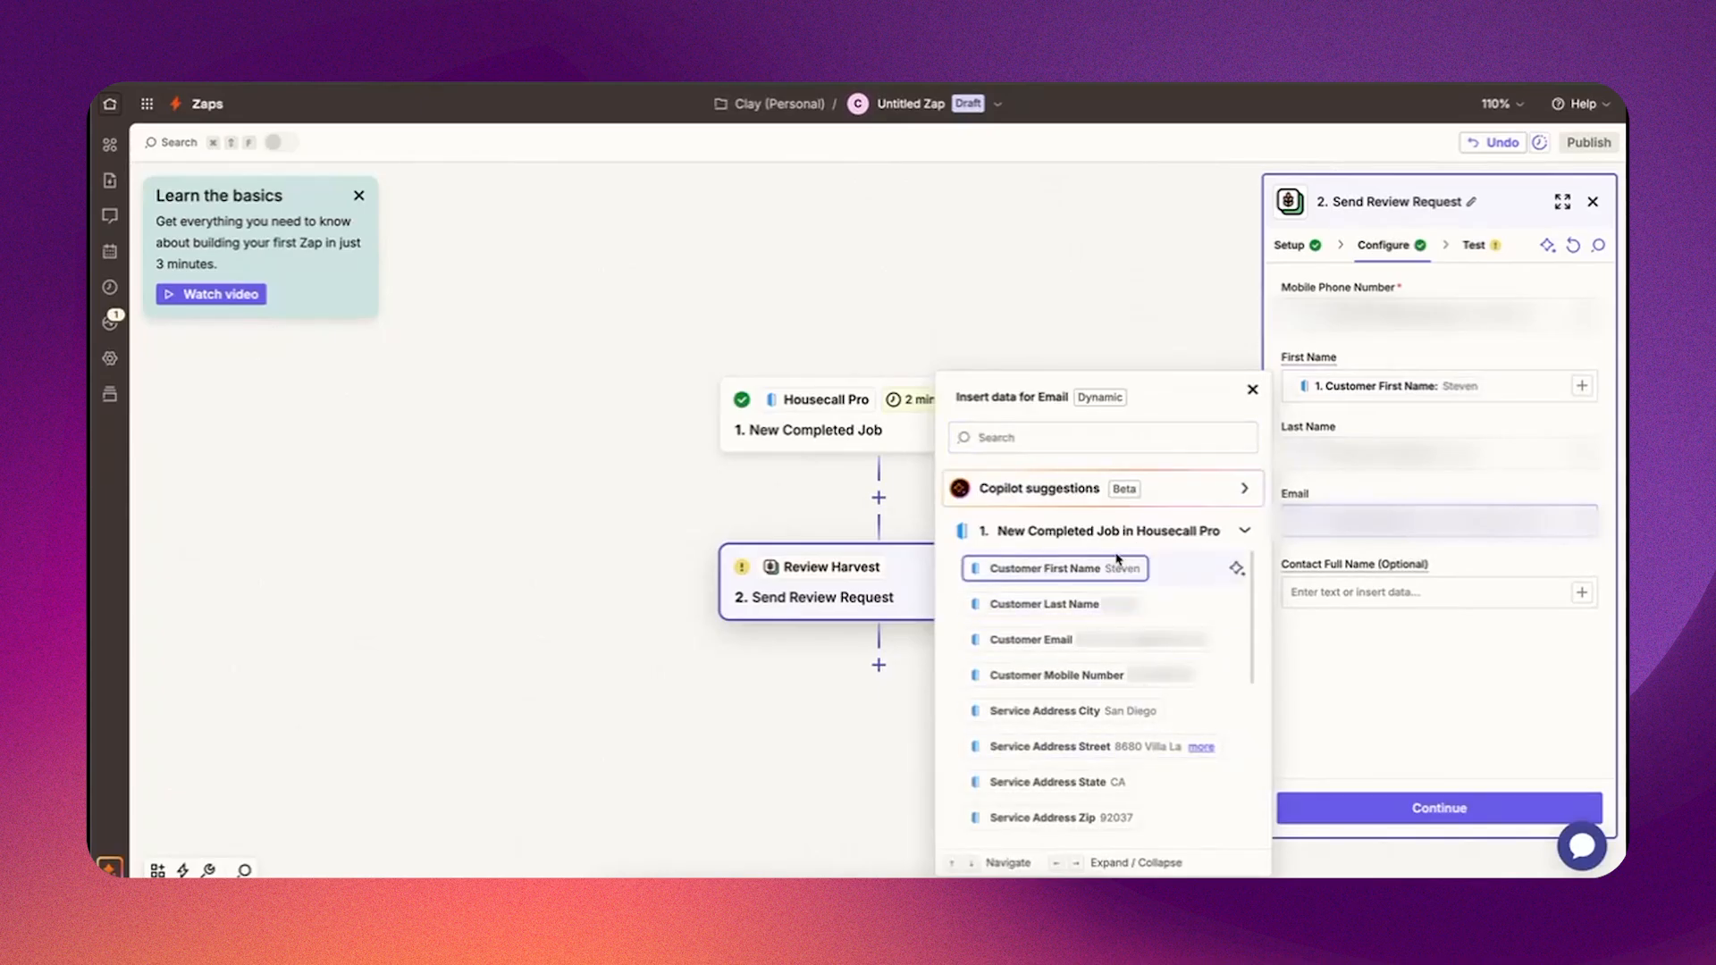
click(1476, 565)
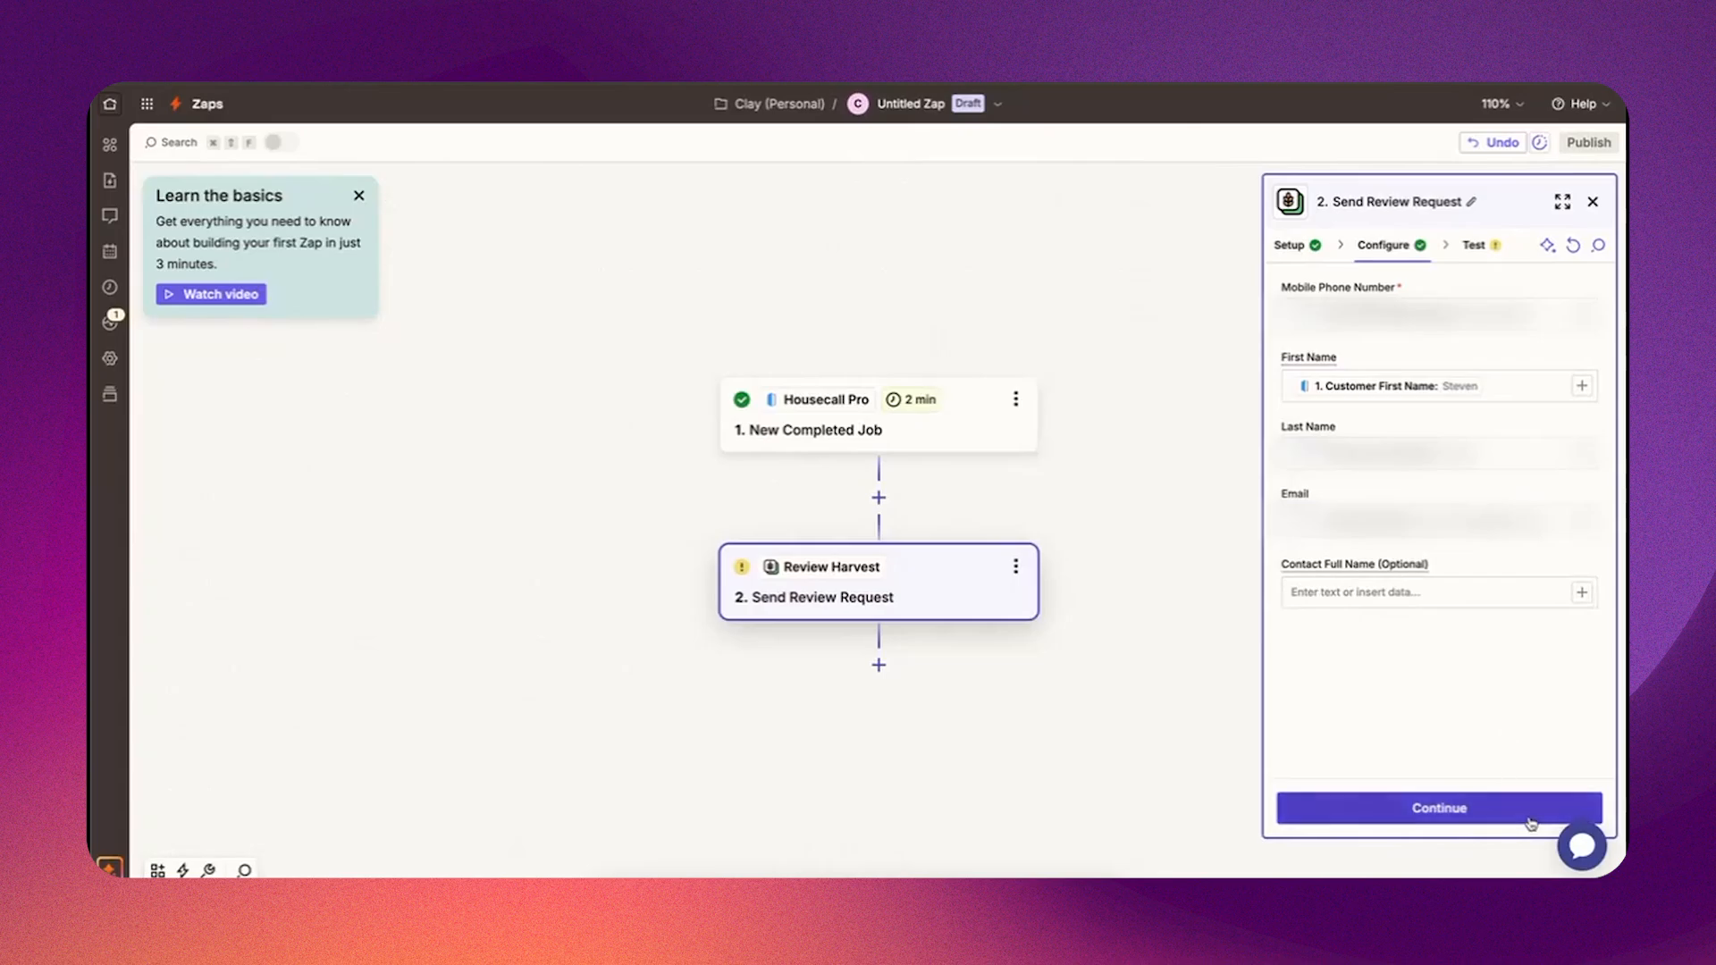
click(1456, 810)
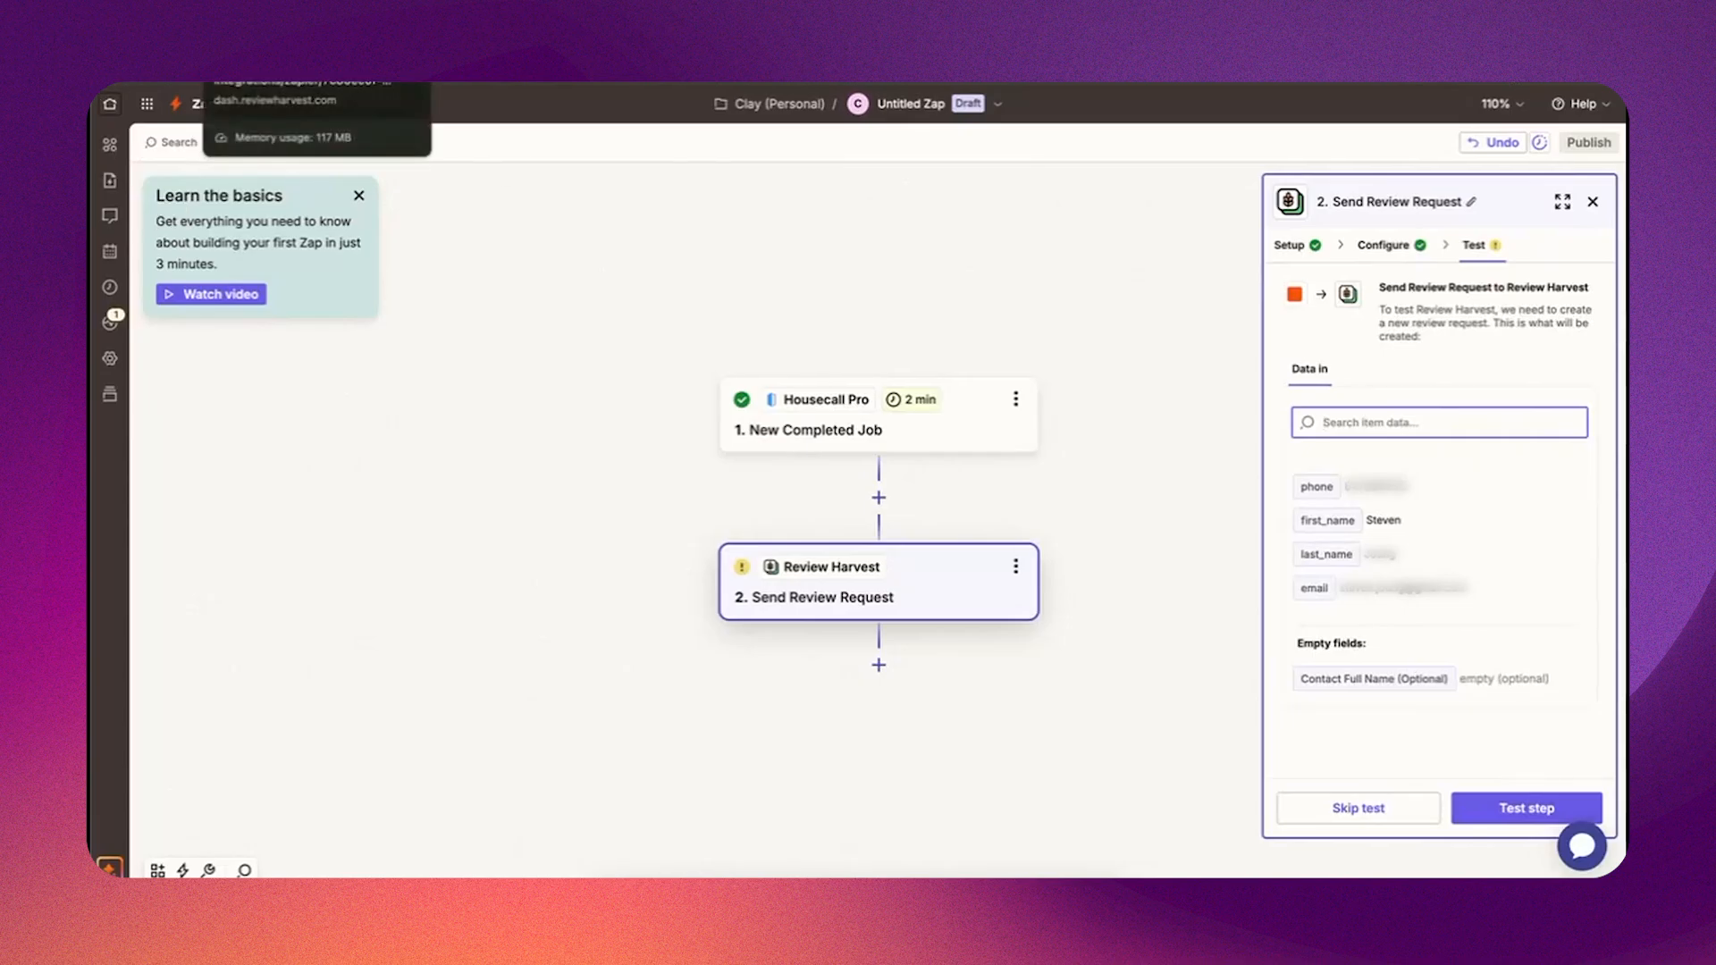
Step: Test the Send Review Request action, publish the Zap, and dismiss the publishing dialog
click(1525, 810)
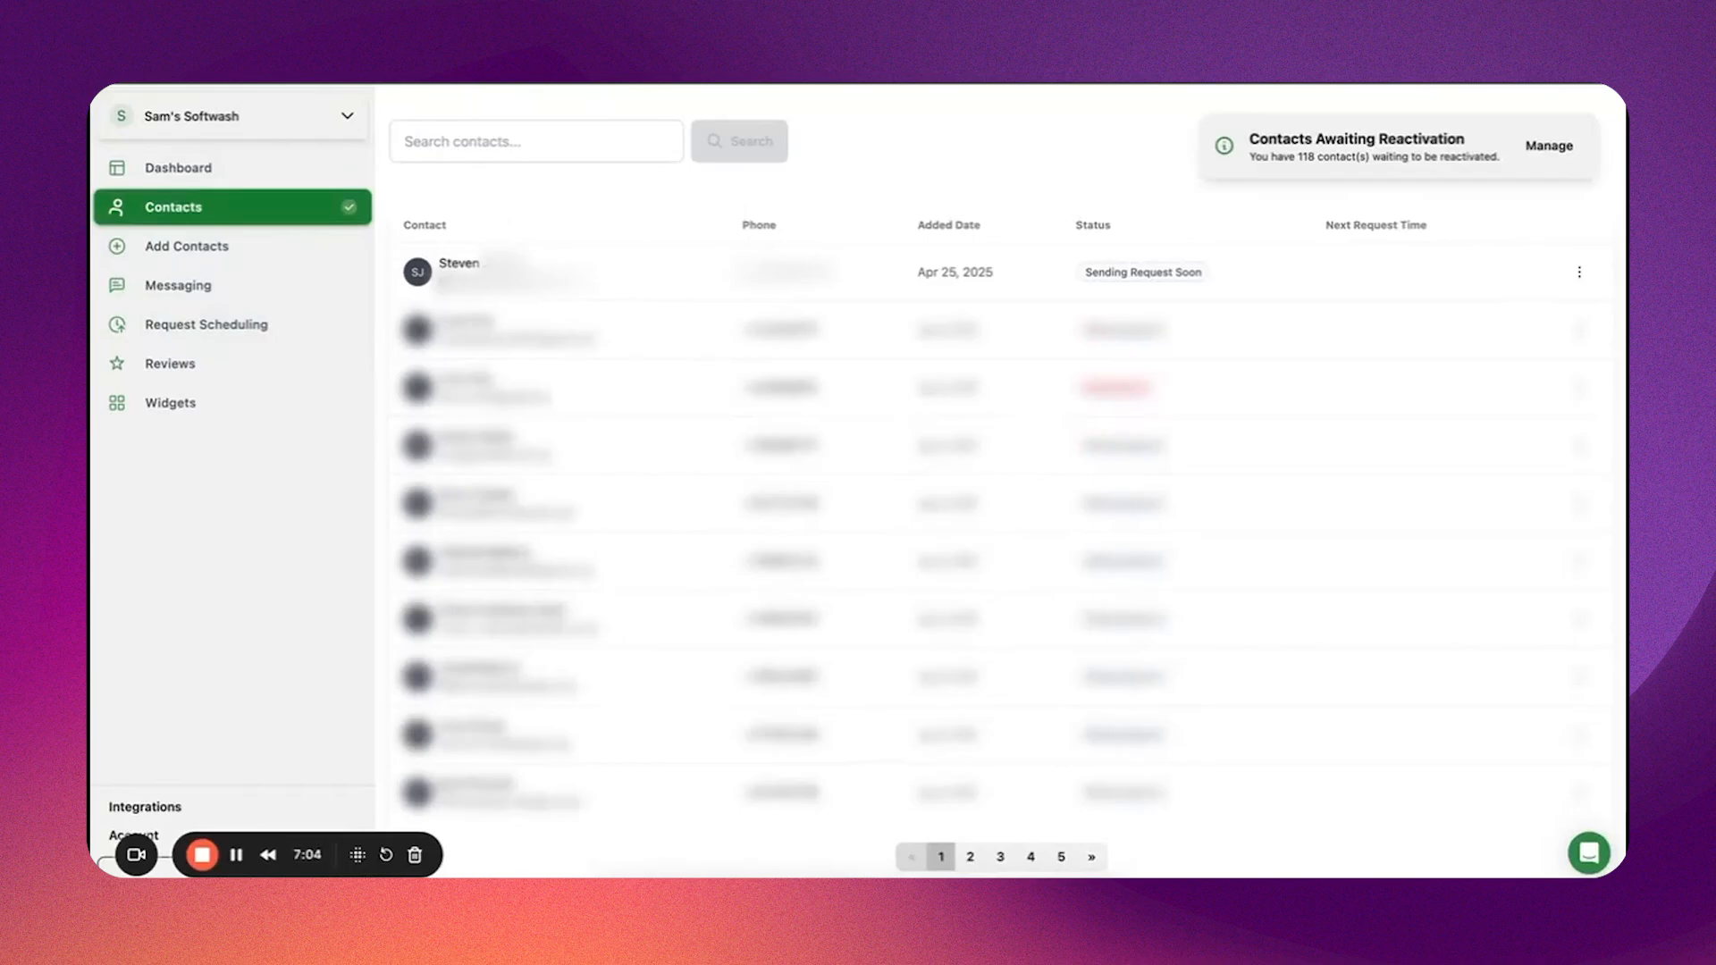
click(755, 84)
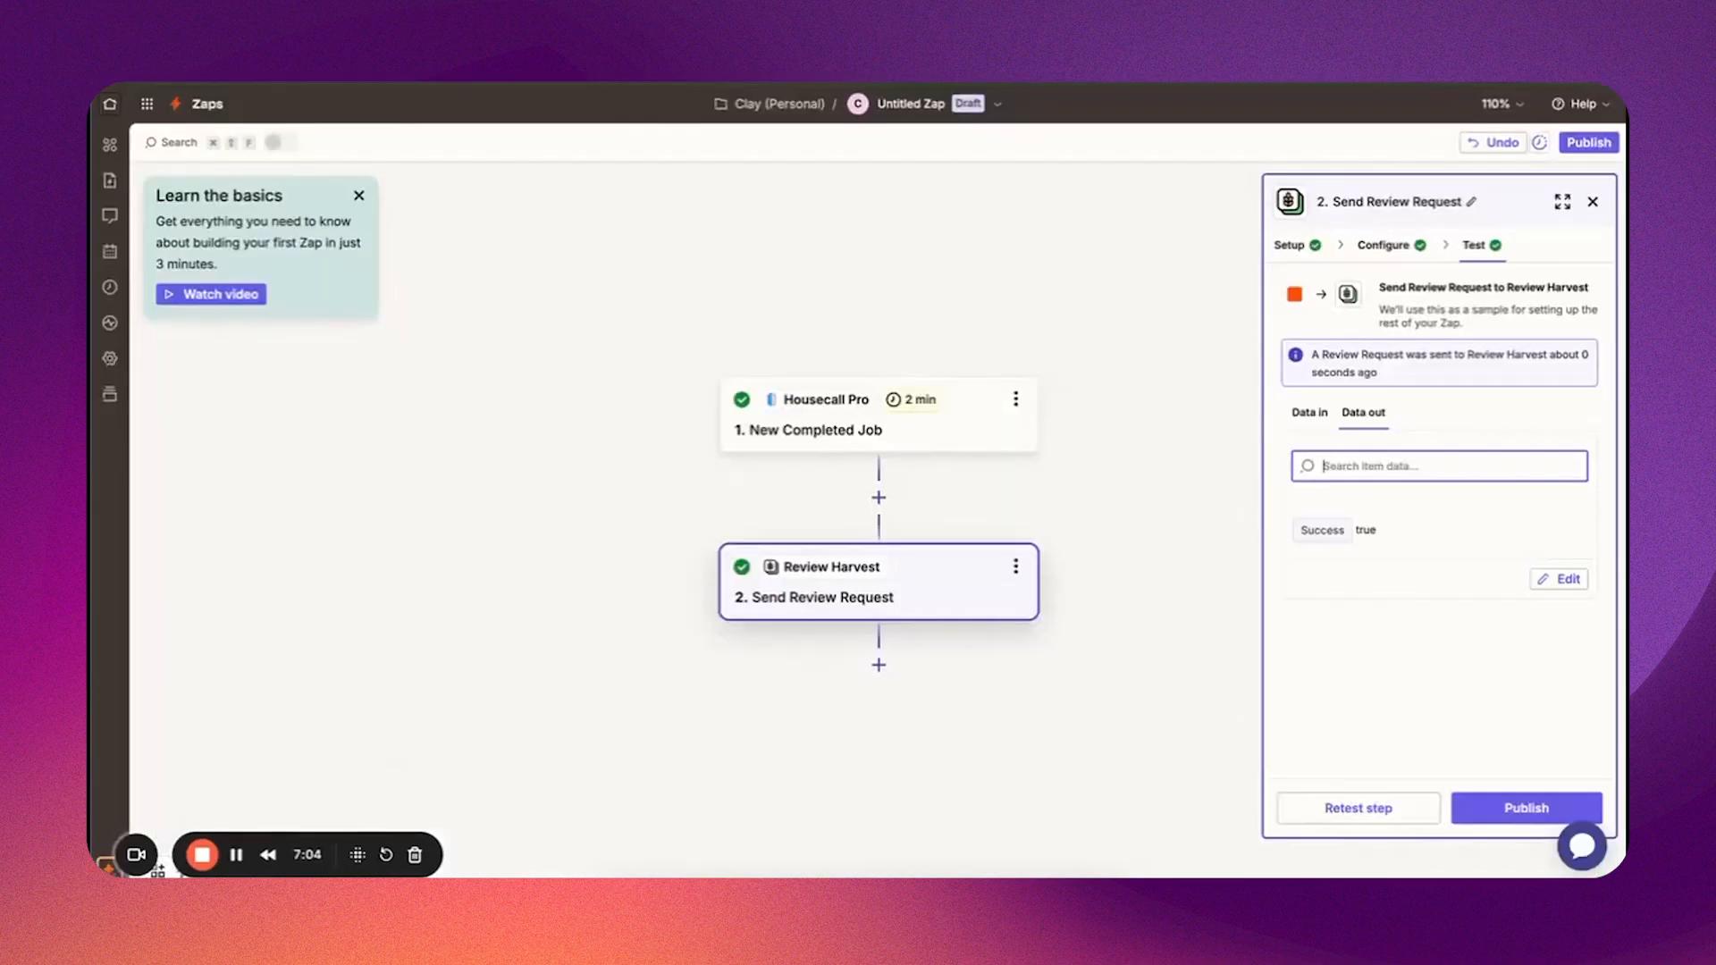
click(1519, 804)
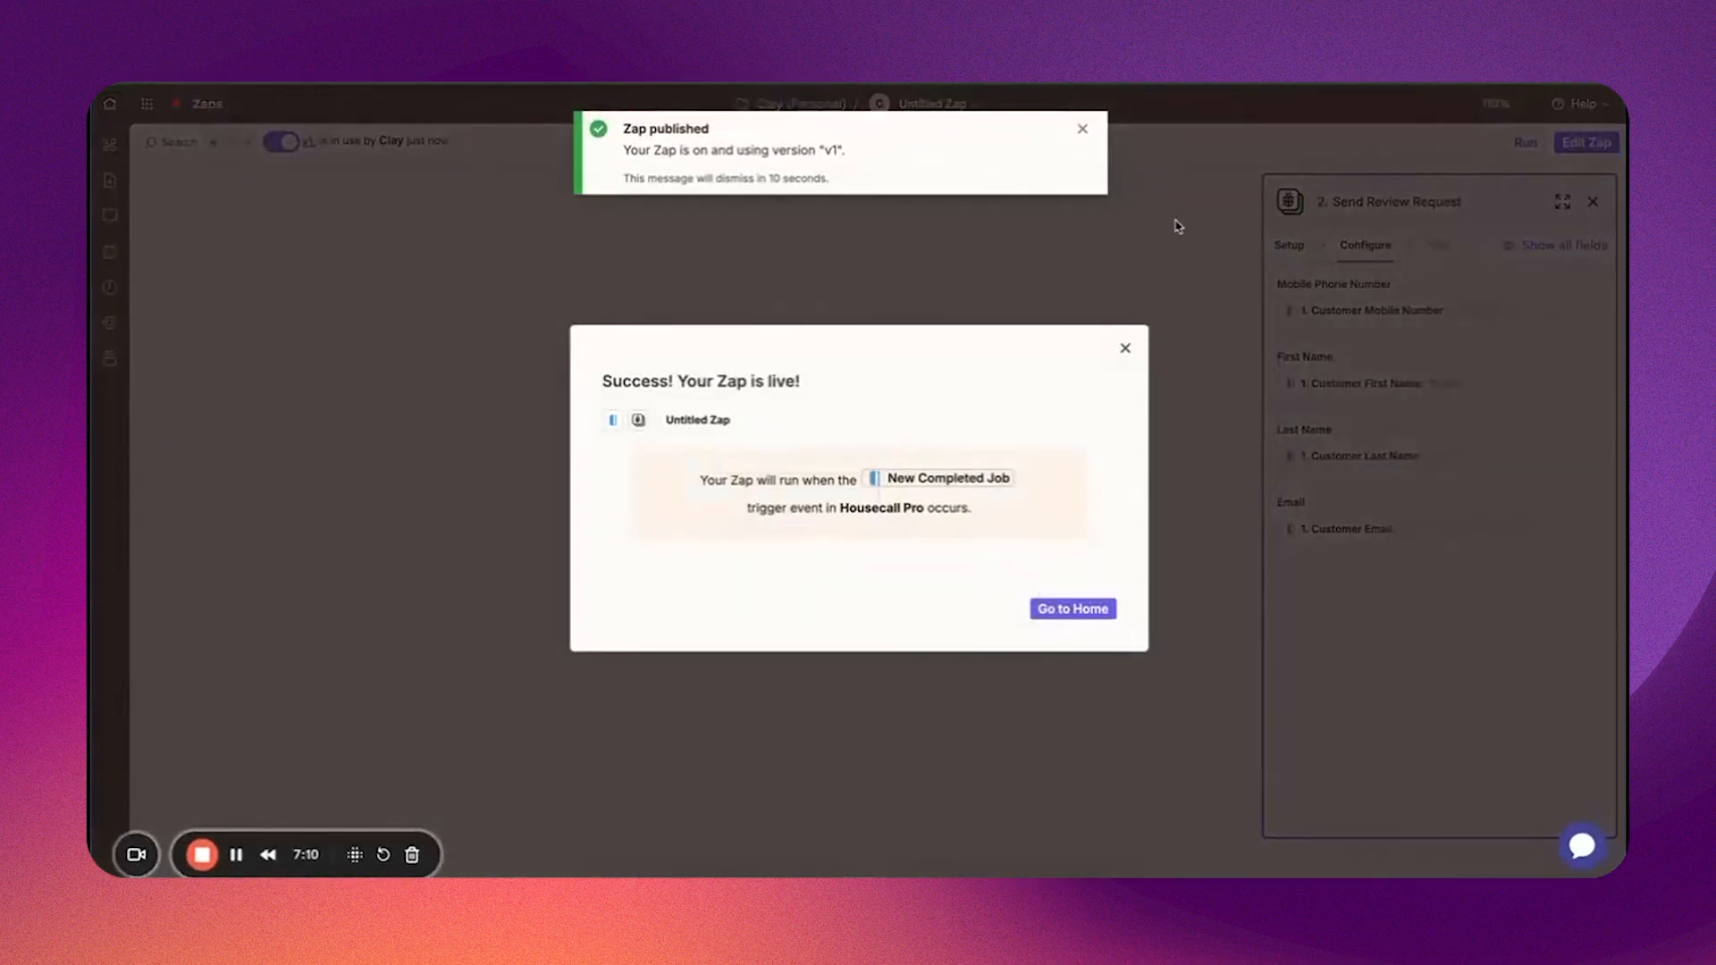
click(1125, 349)
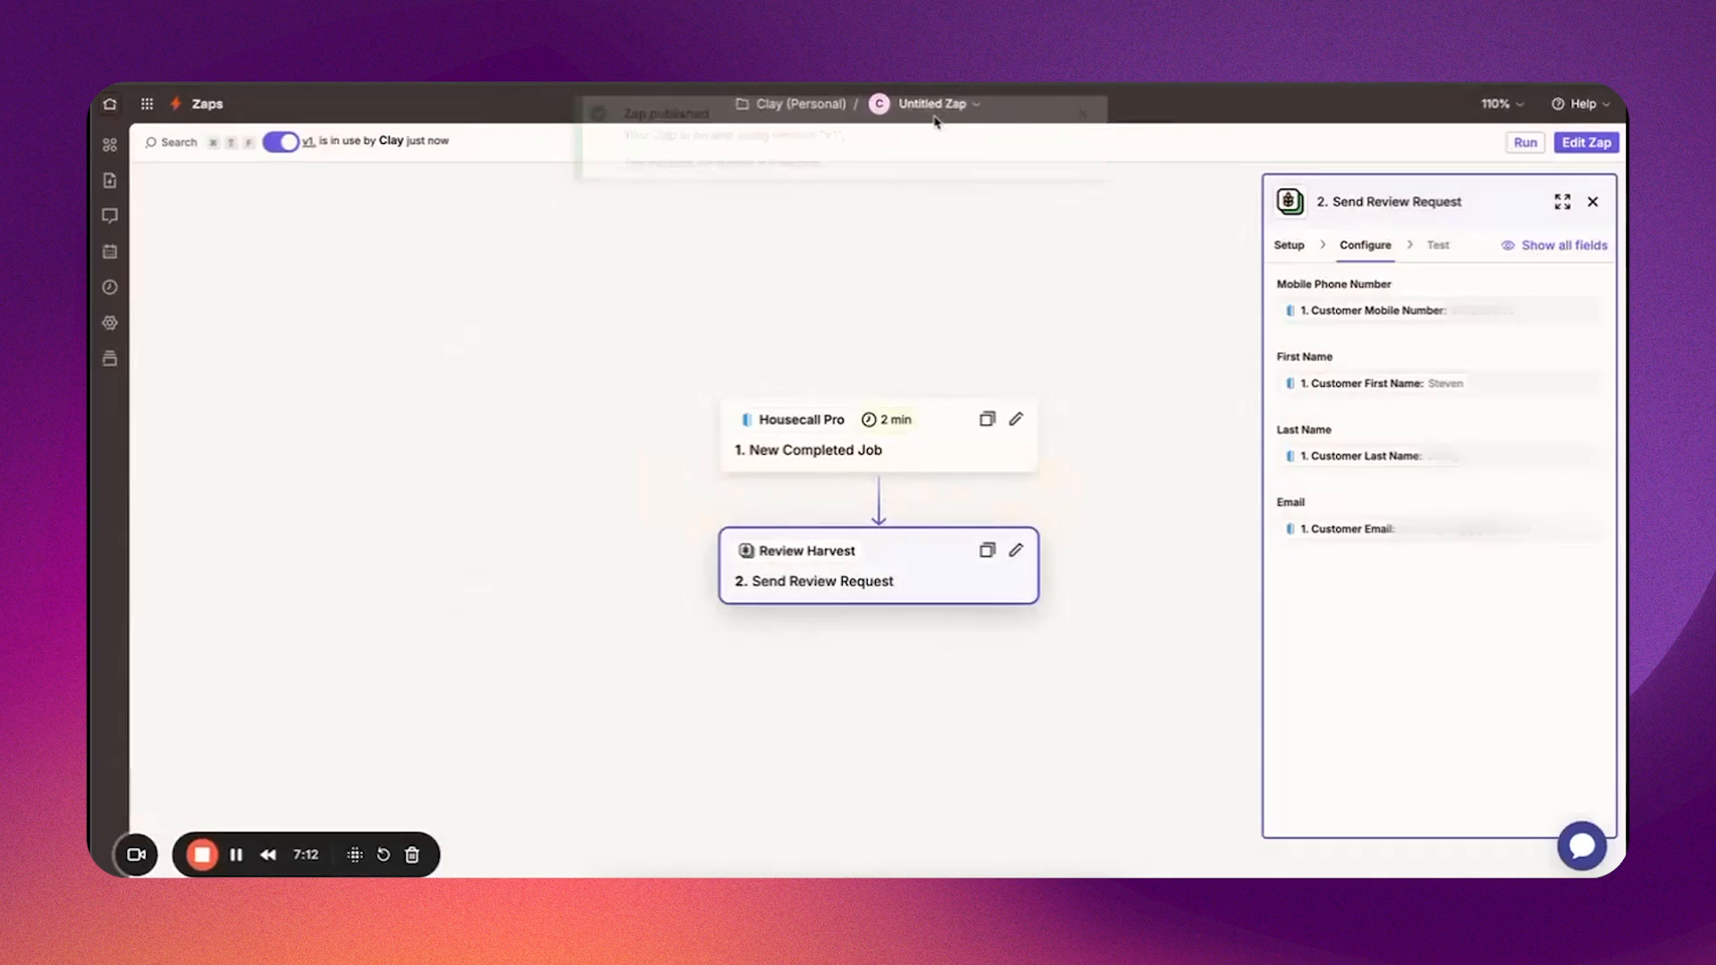
Step: Rename the published Zap from Untitled Zap to demo rh
click(936, 107)
click(860, 147)
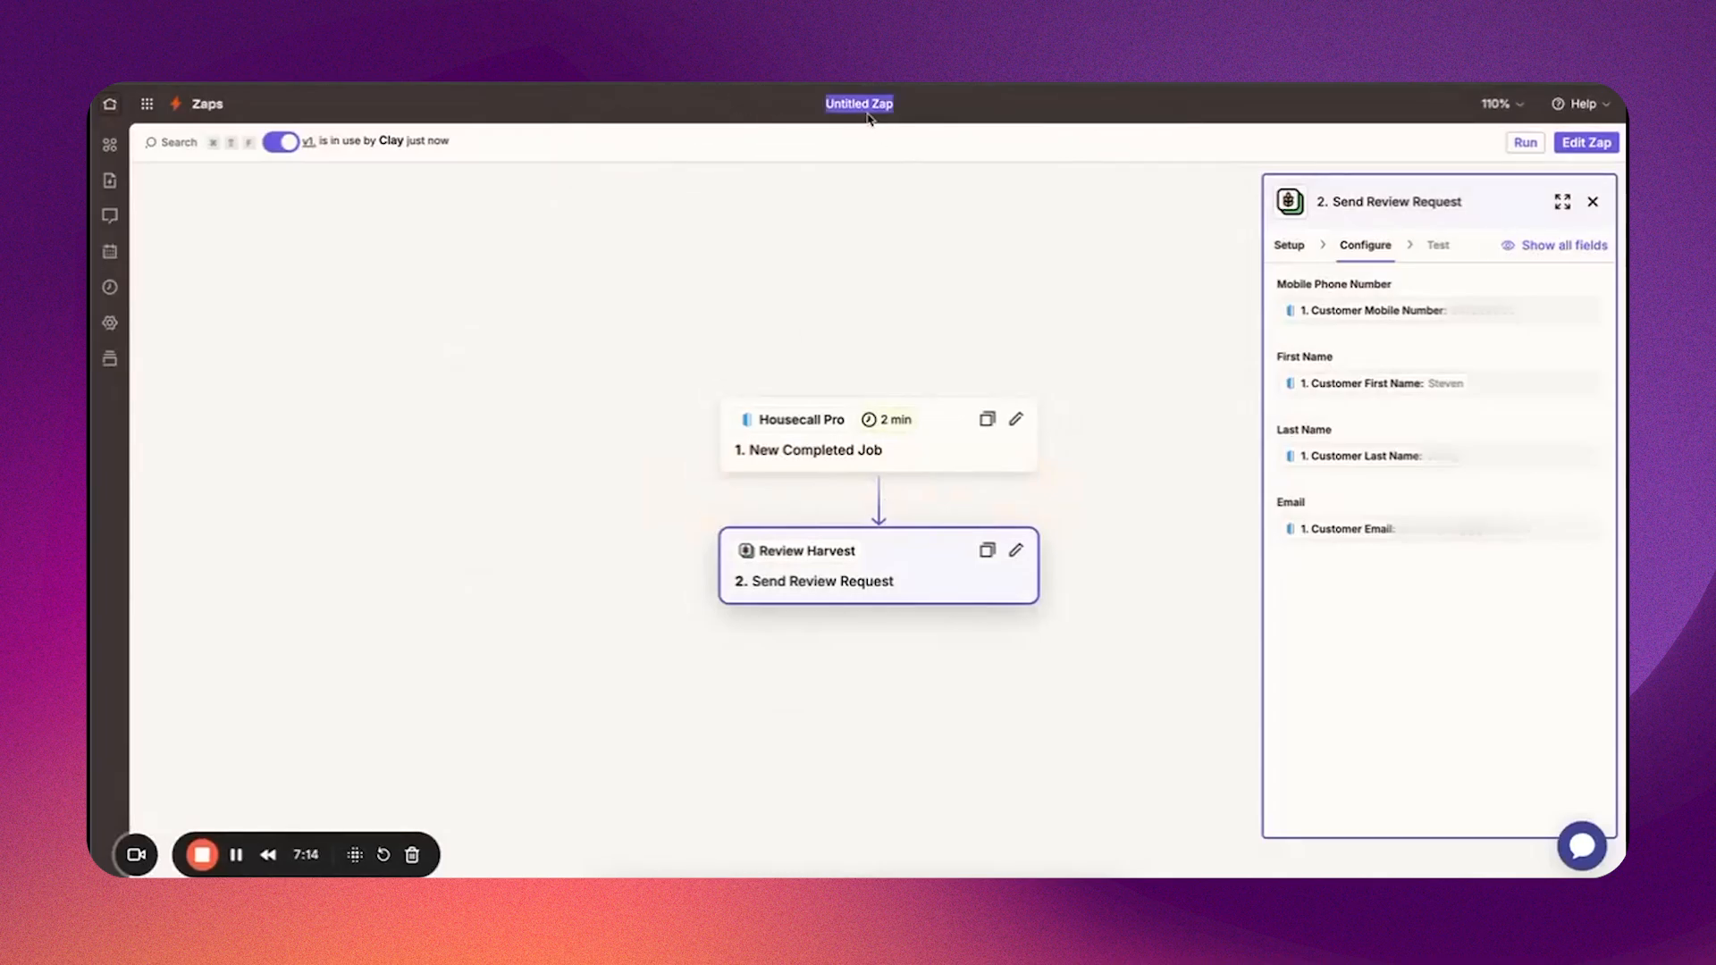
text(demo rh)
key(BackSpace)
text(jh)
key(BackSpace)
key(BackSpace)
text(h)
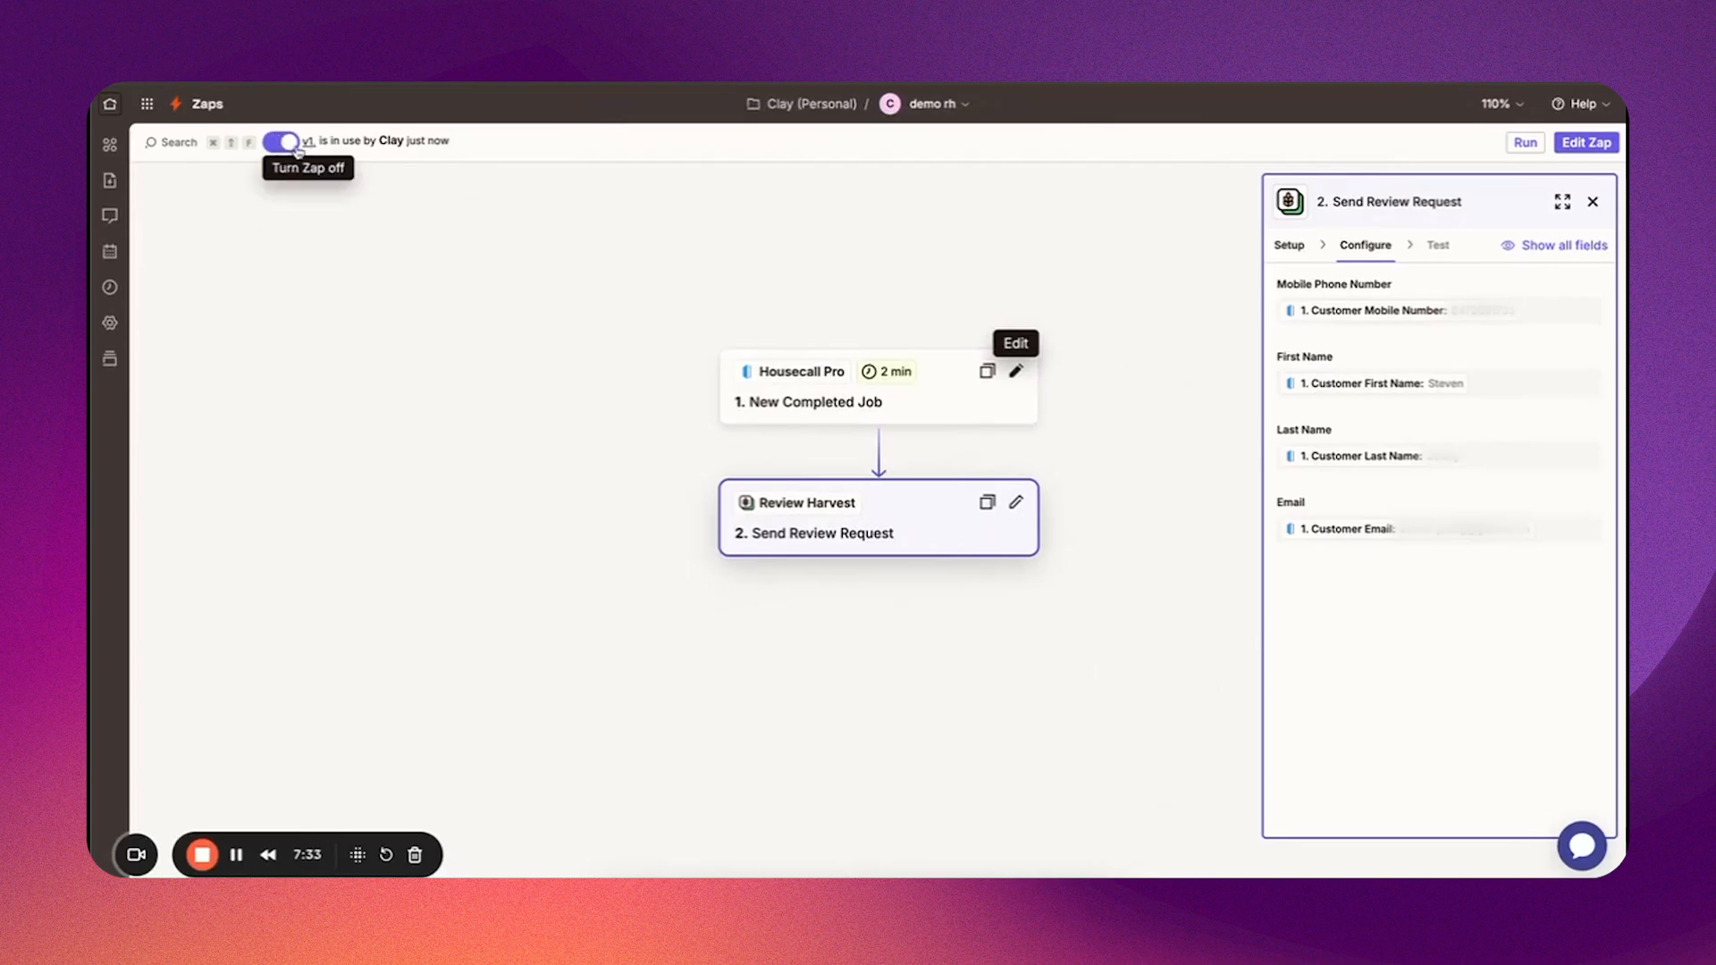
Step: Switch to Review Harvest, view the Zapier integration's settings, and return to the Zap in Zapier
key(ctrl+Tab)
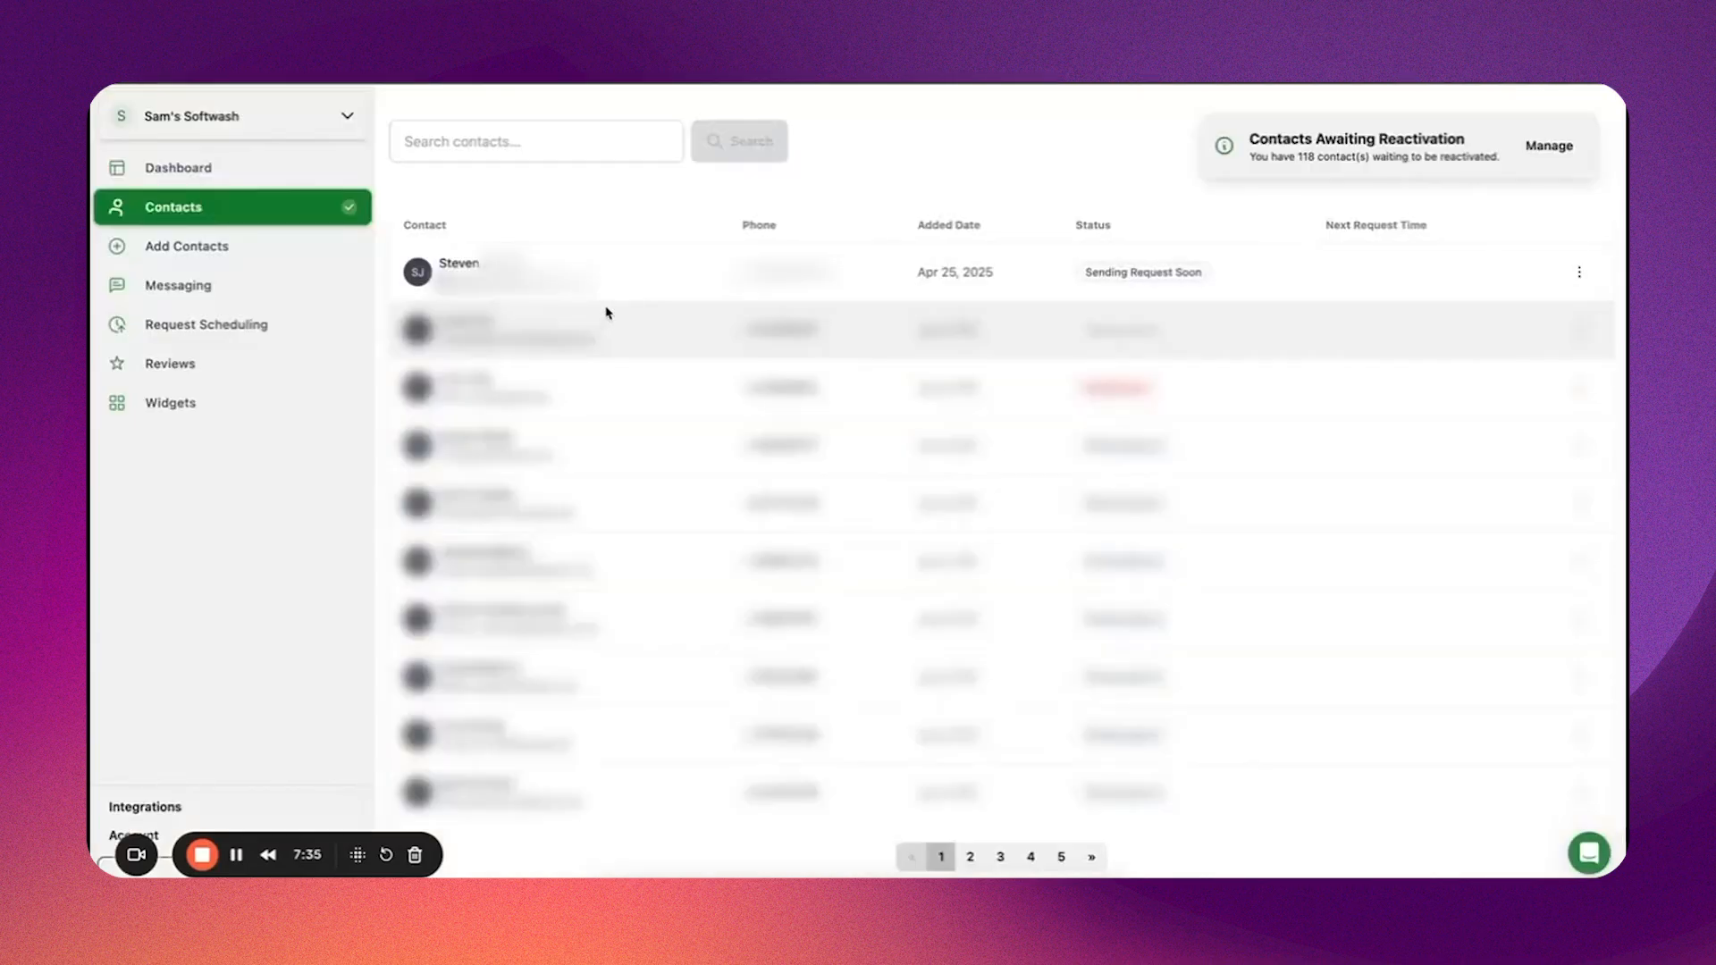
click(173, 817)
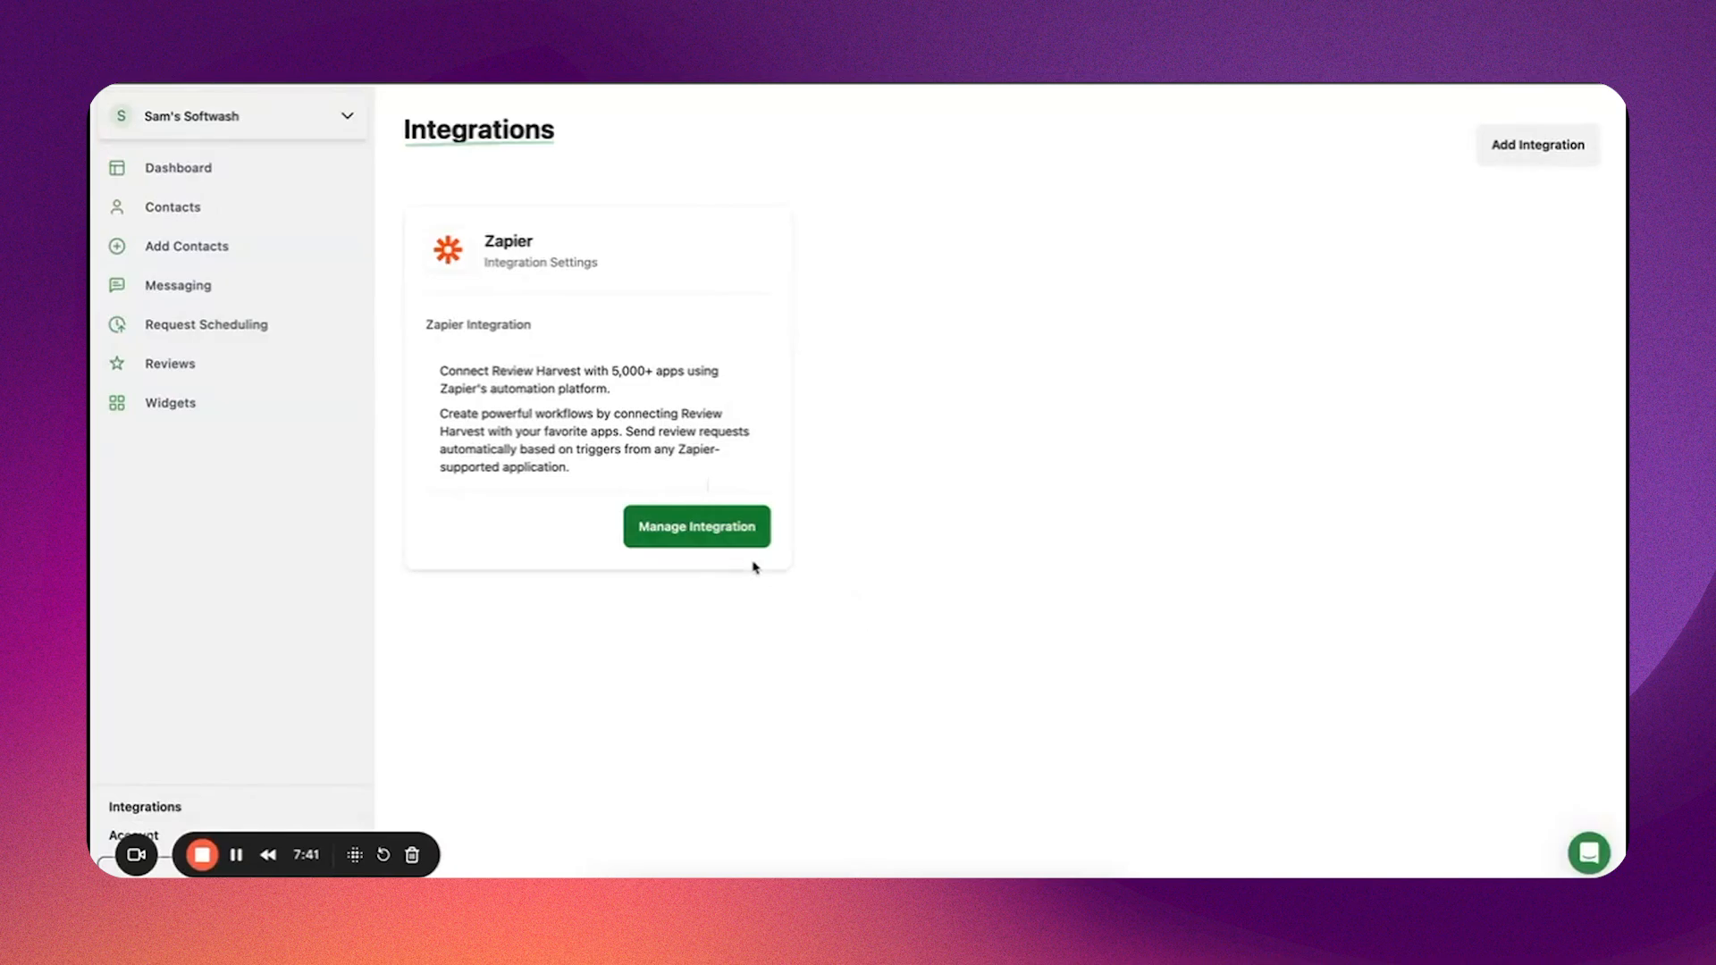
click(727, 534)
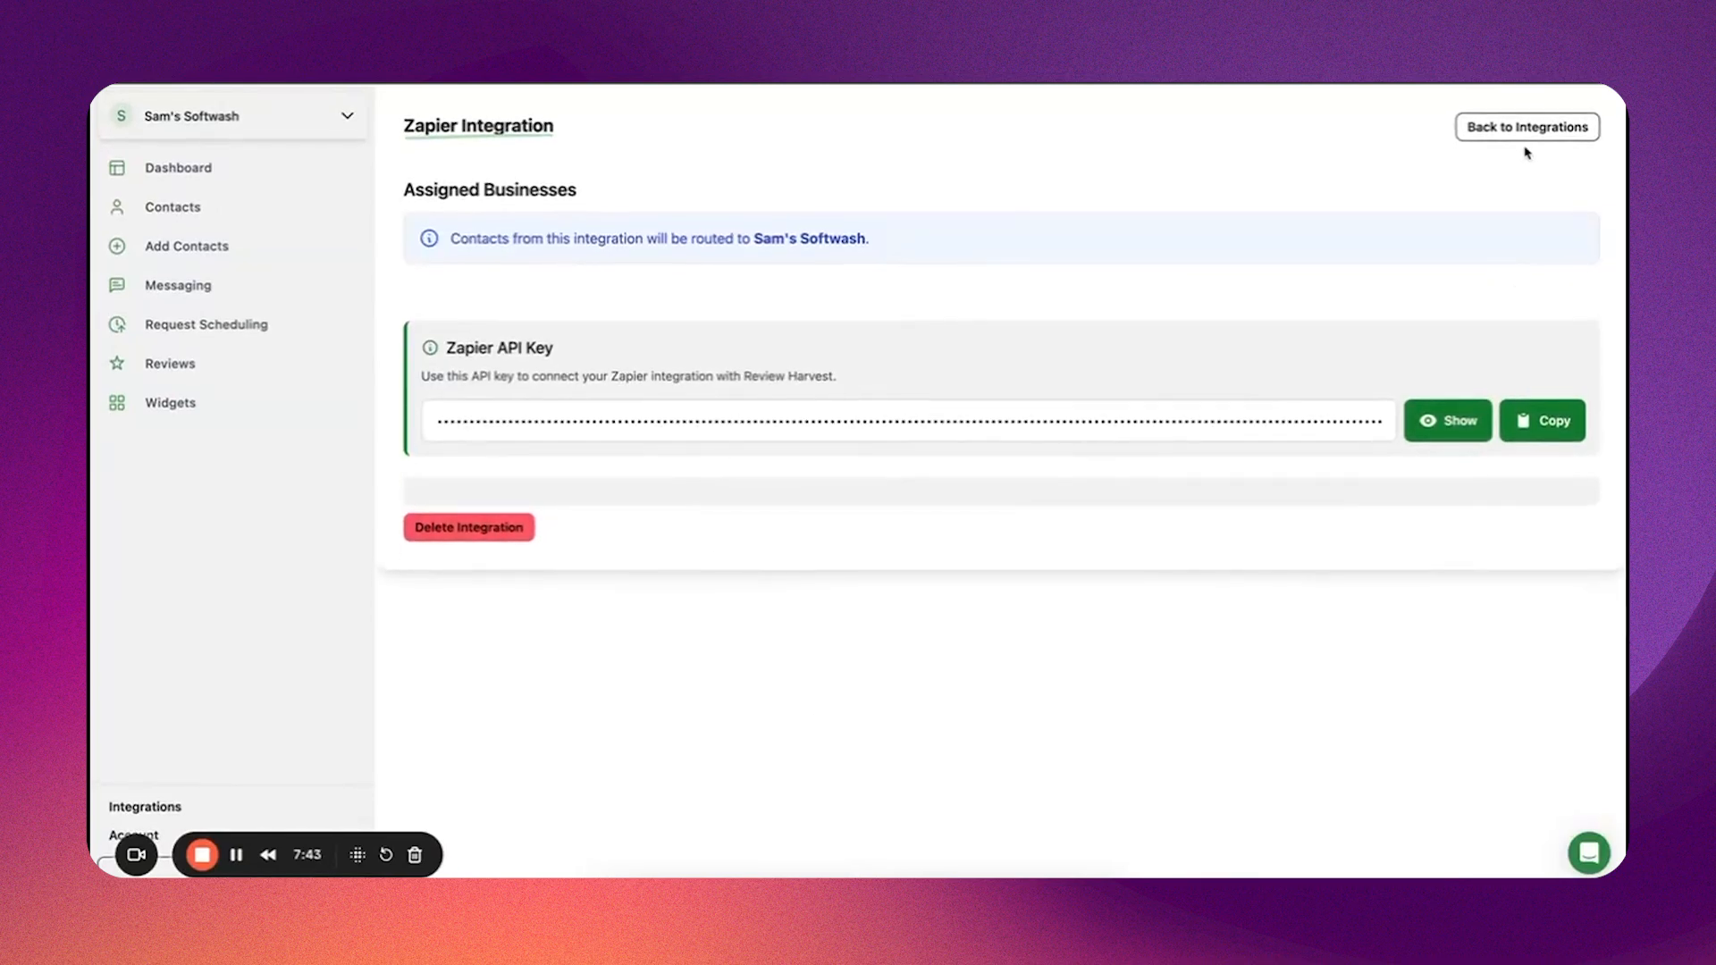
click(1519, 127)
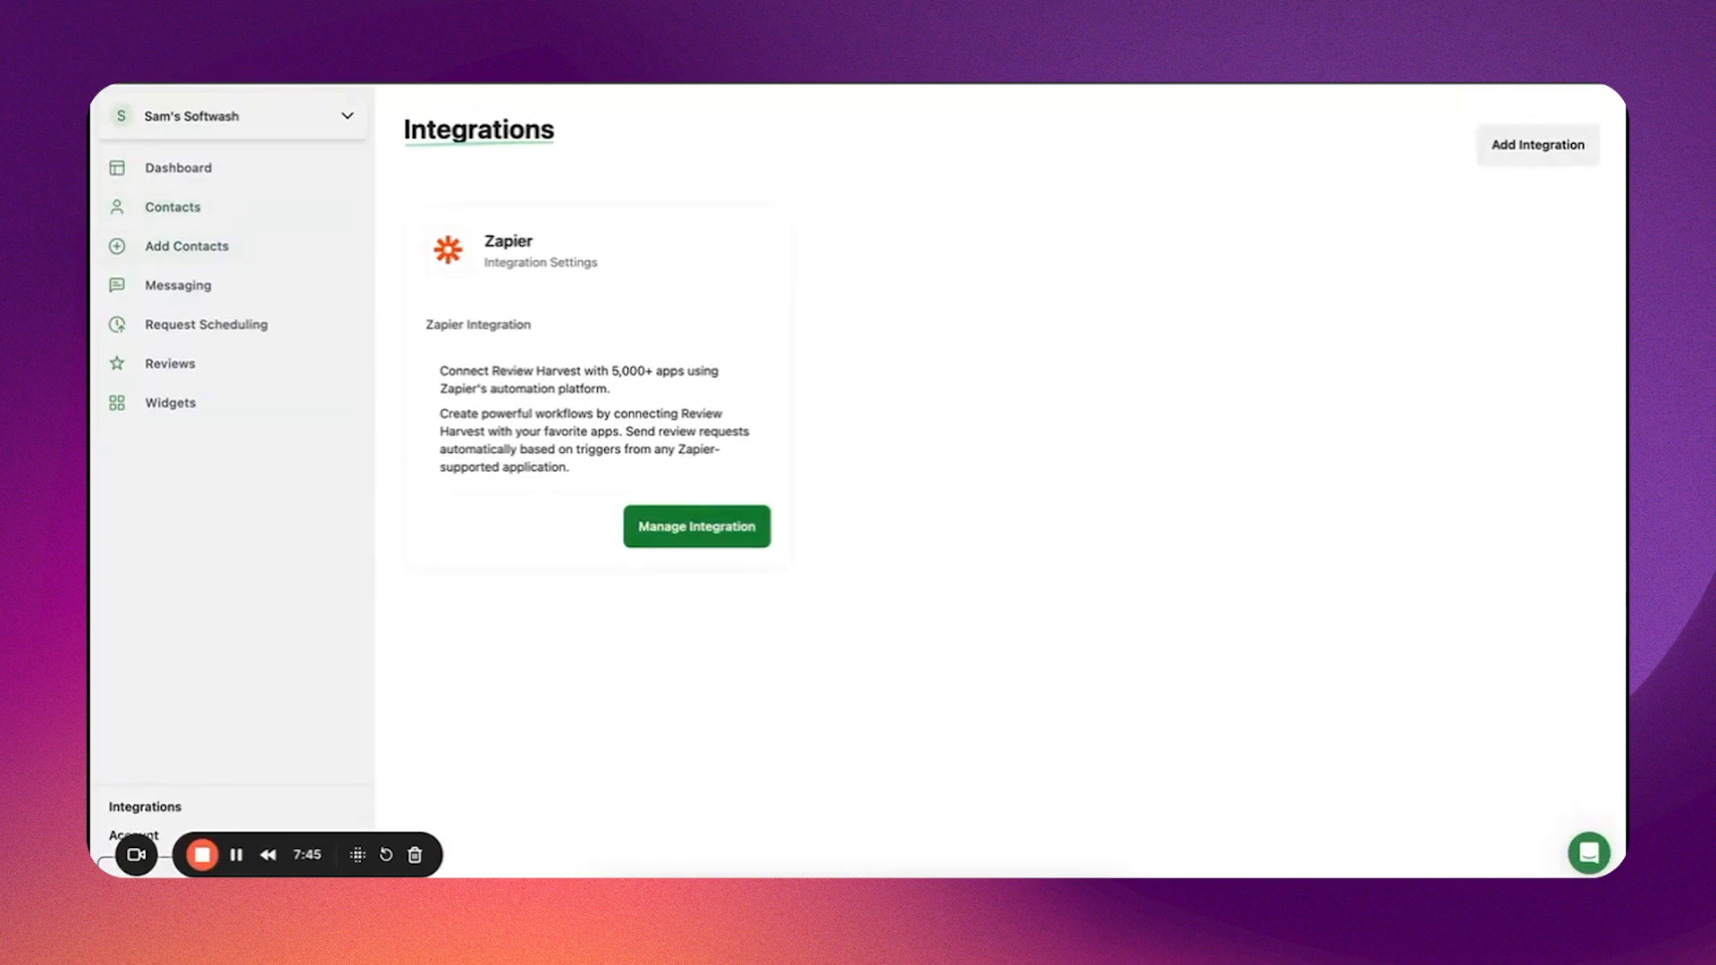
click(666, 86)
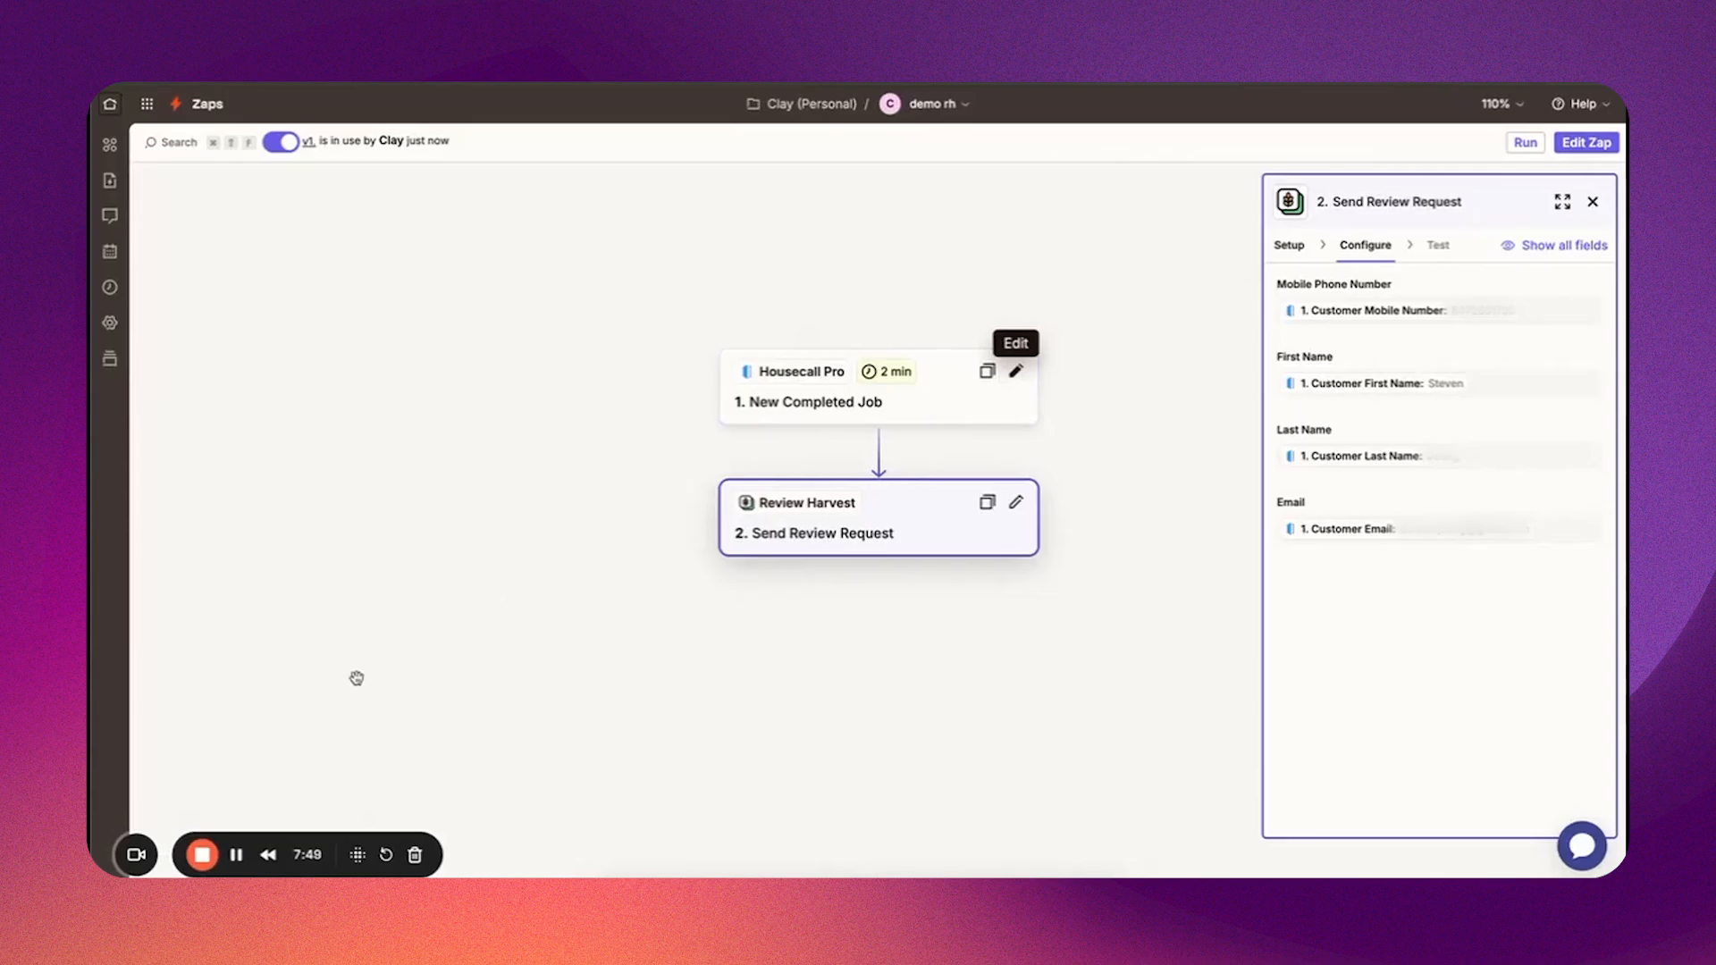
Step: Switch to Housecall Pro and open the list actions for All Customers
click(291, 89)
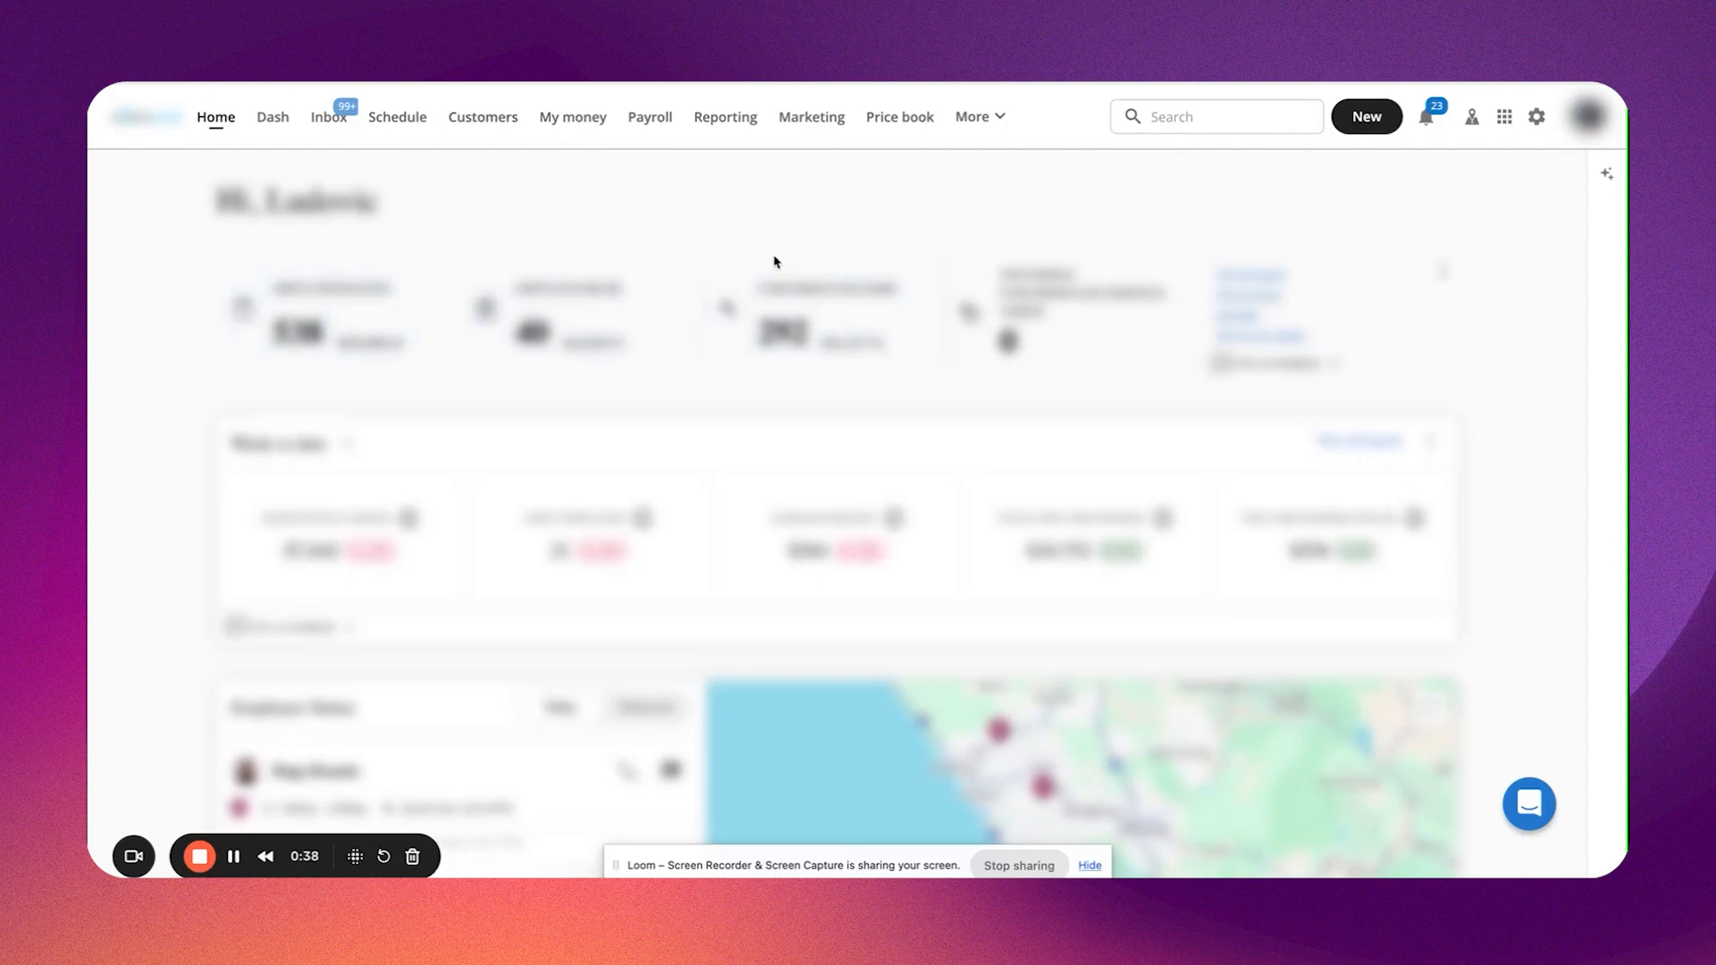
click(471, 117)
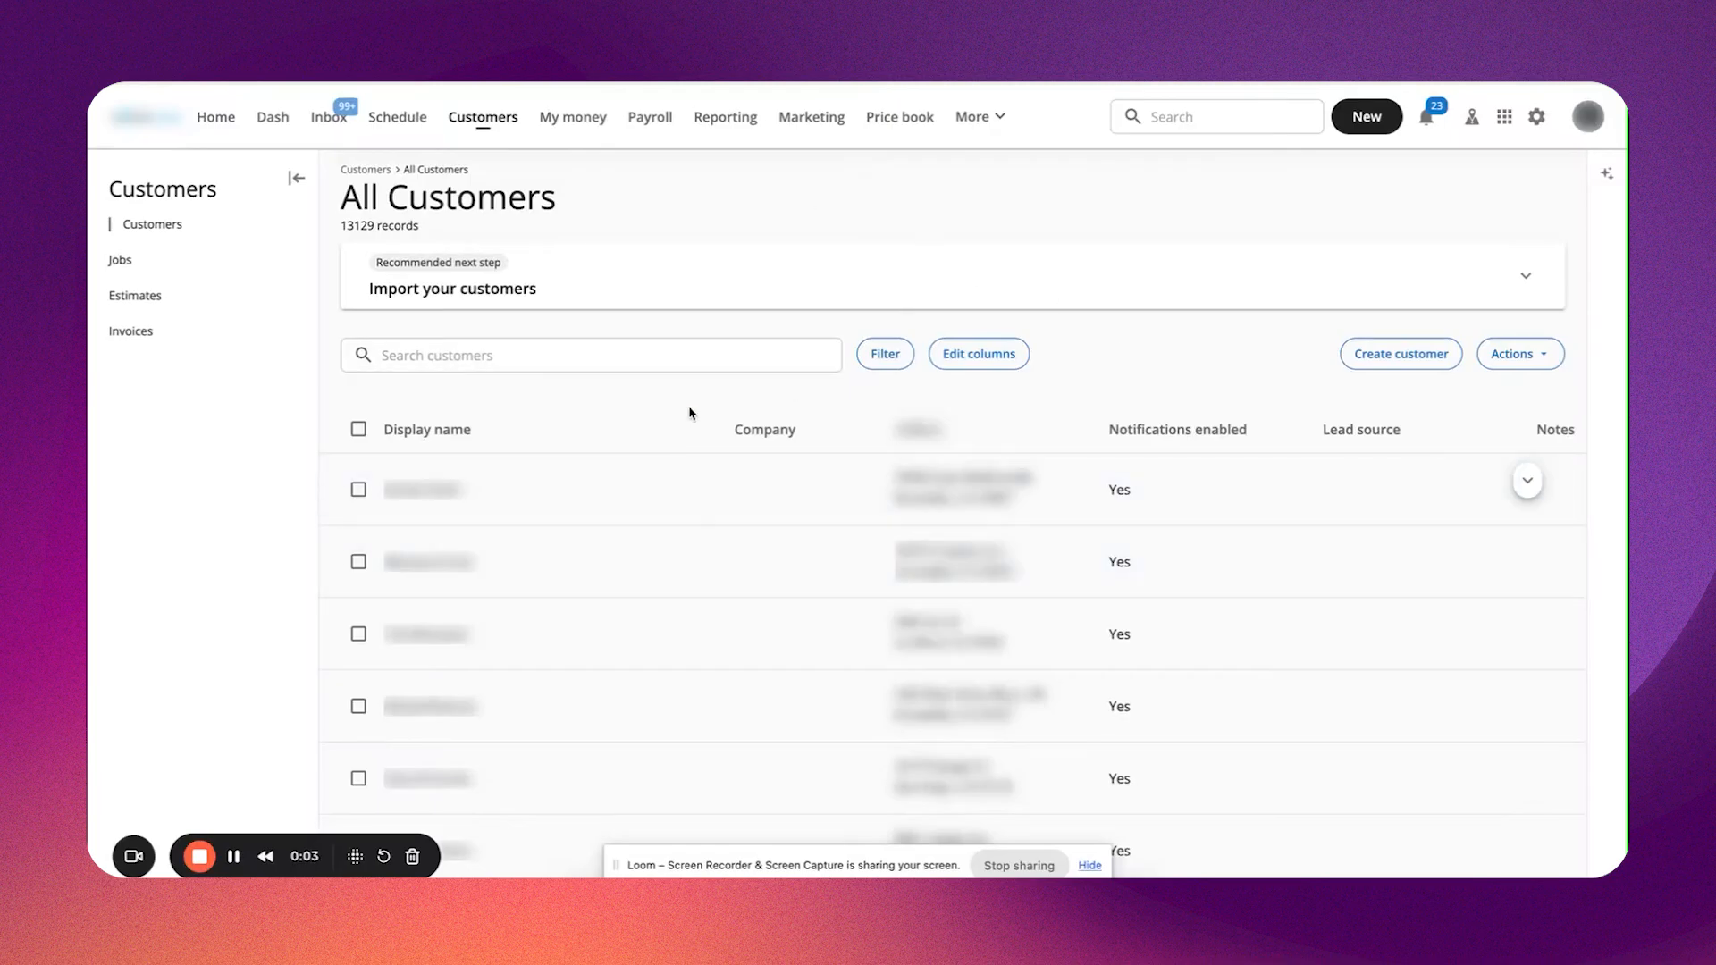
click(1537, 354)
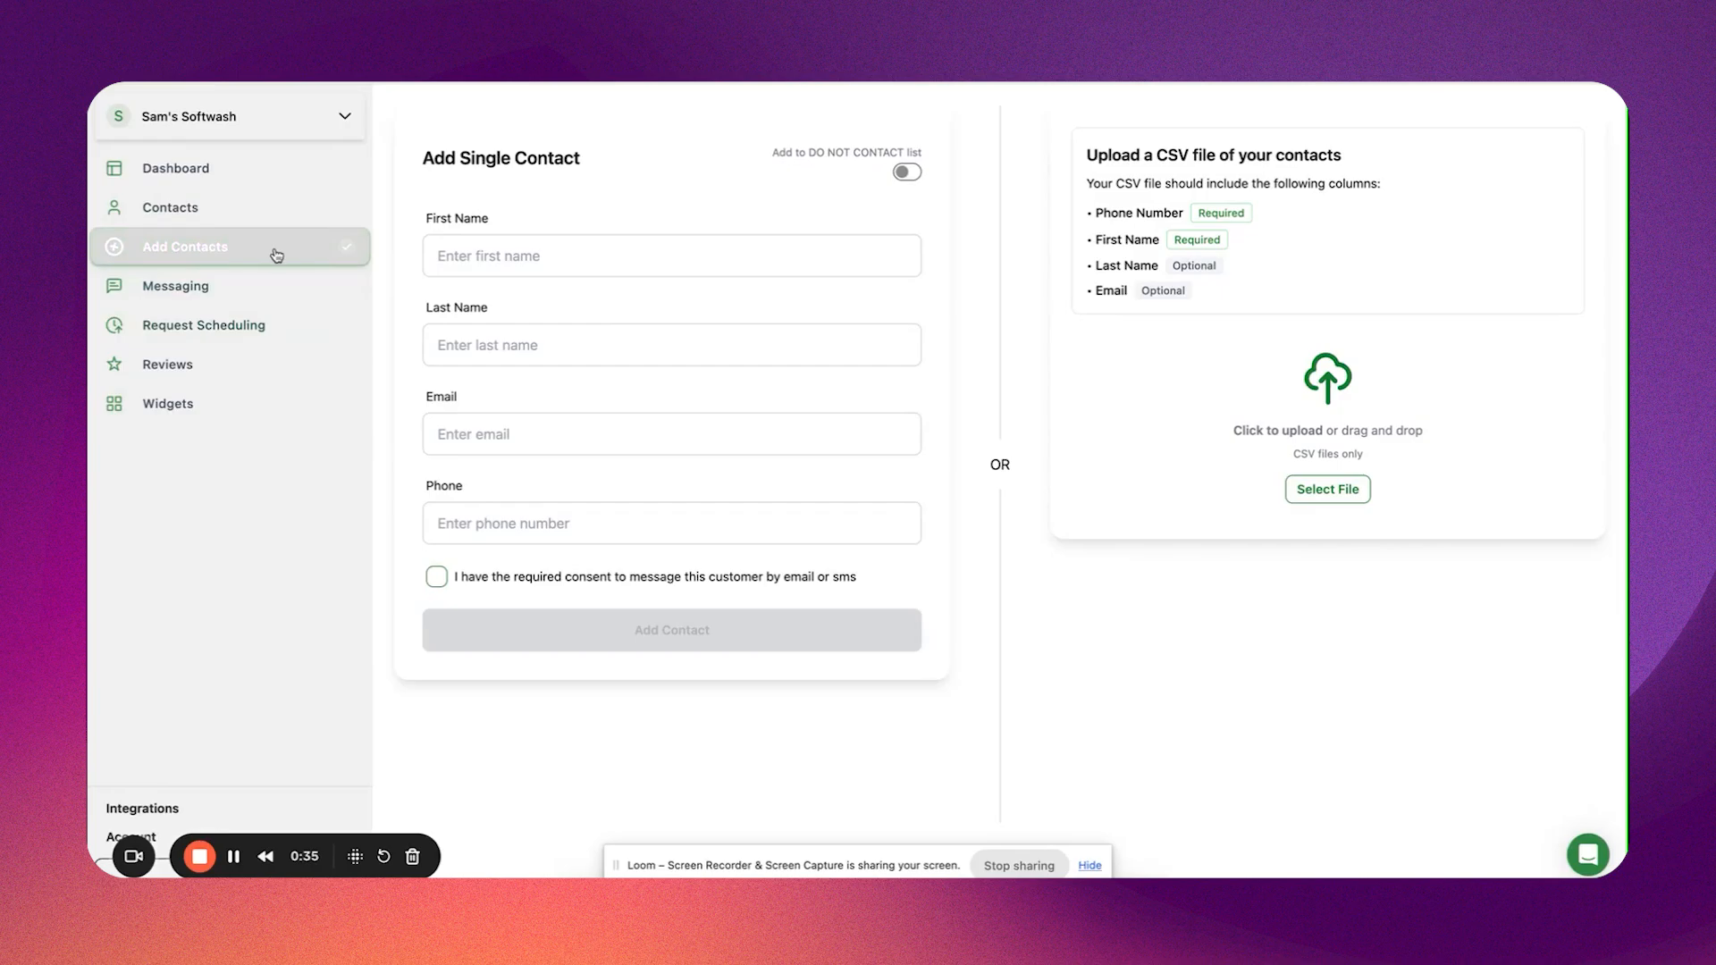
Step: Upload Review Harvest - Sheet1.csv from the Desktop folder as the contacts CSV file in Review Harvest
click(1338, 494)
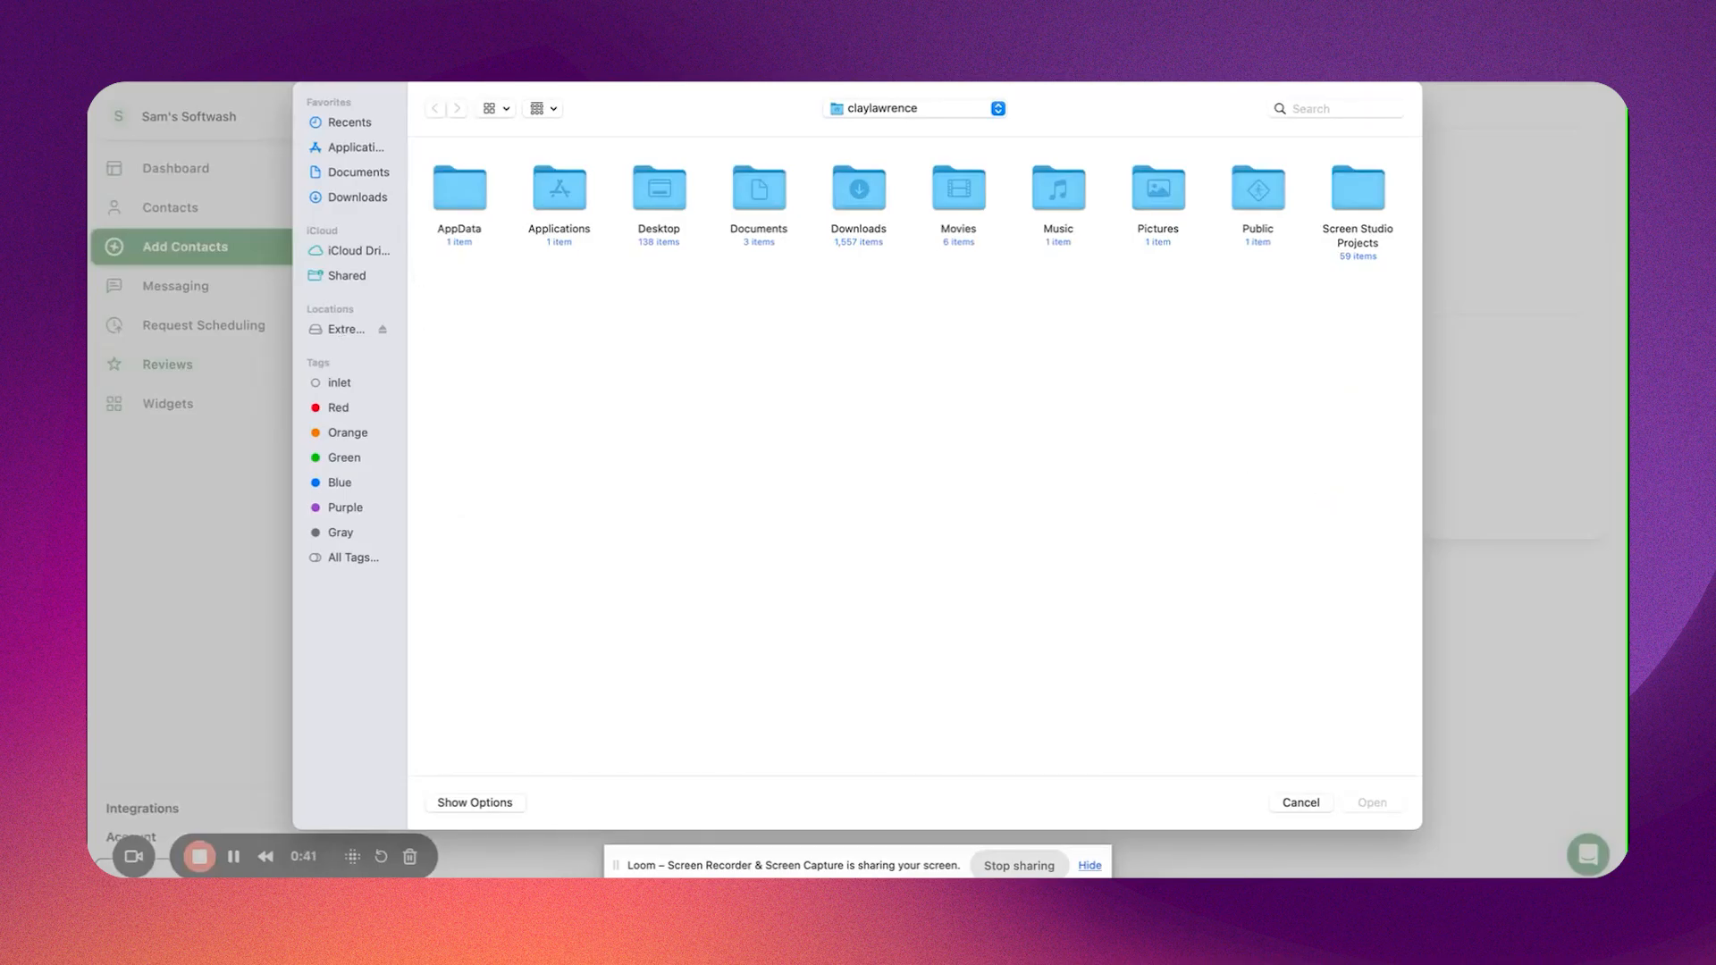
click(903, 110)
click(873, 216)
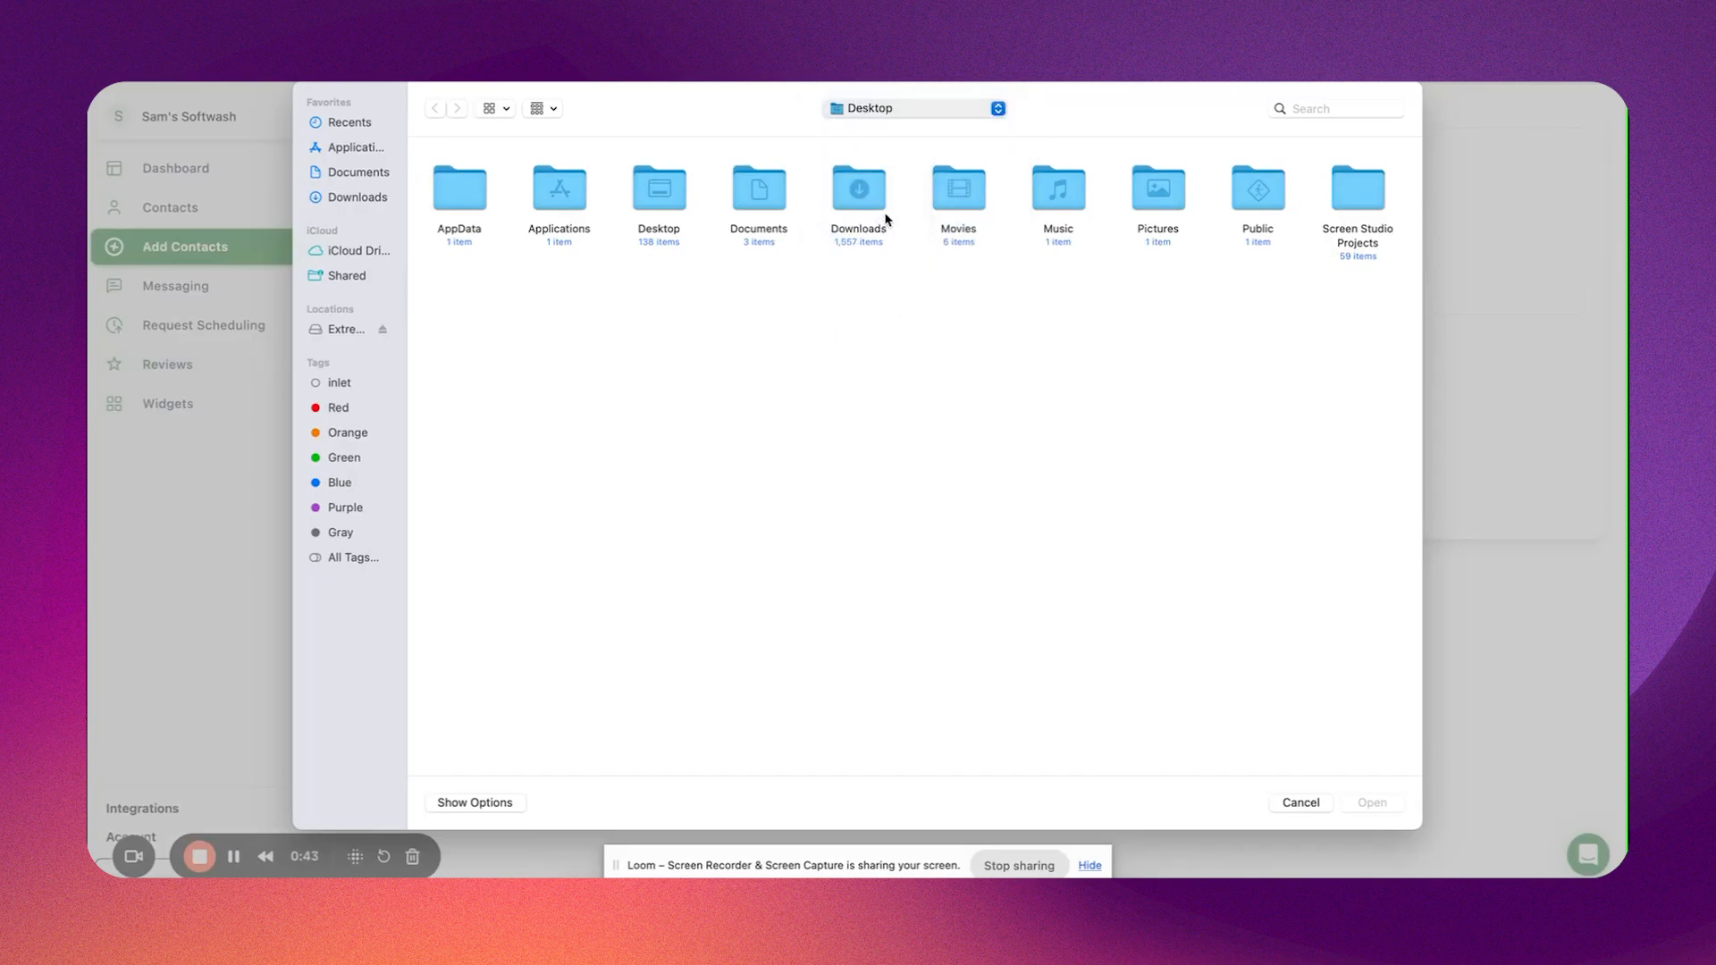
scroll(940, 254, down, 10)
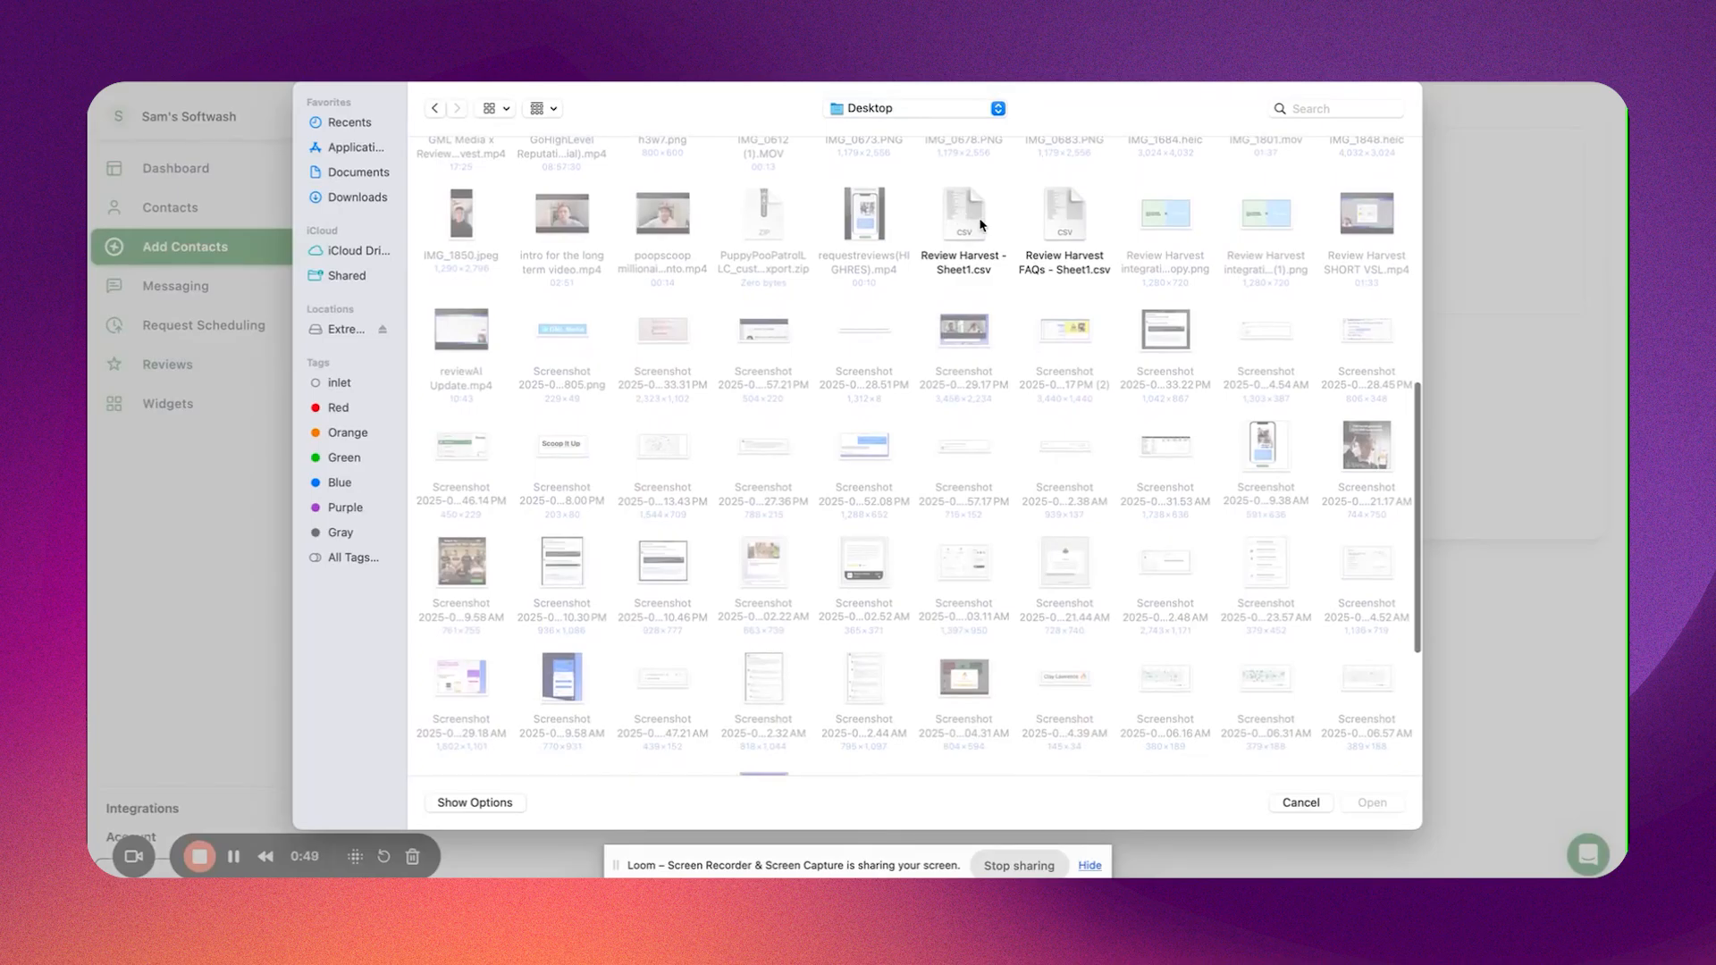
scroll(1050, 217, down, 3)
scroll(1034, 238, up, 3)
click(966, 236)
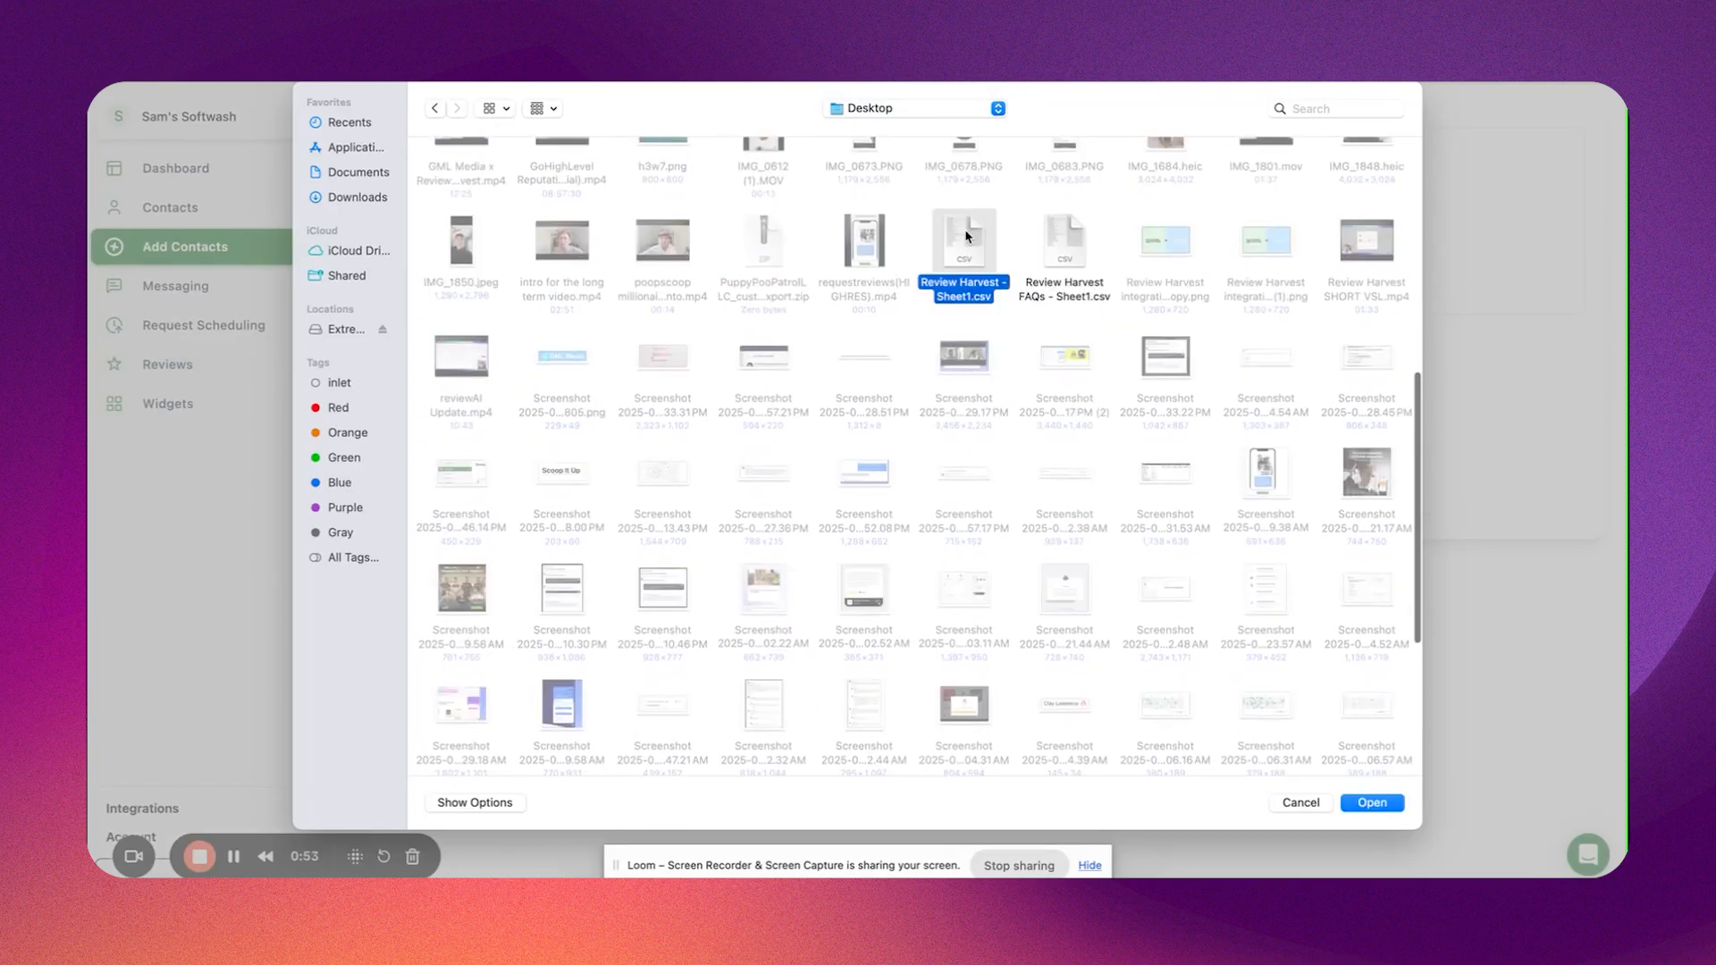
double_click(966, 236)
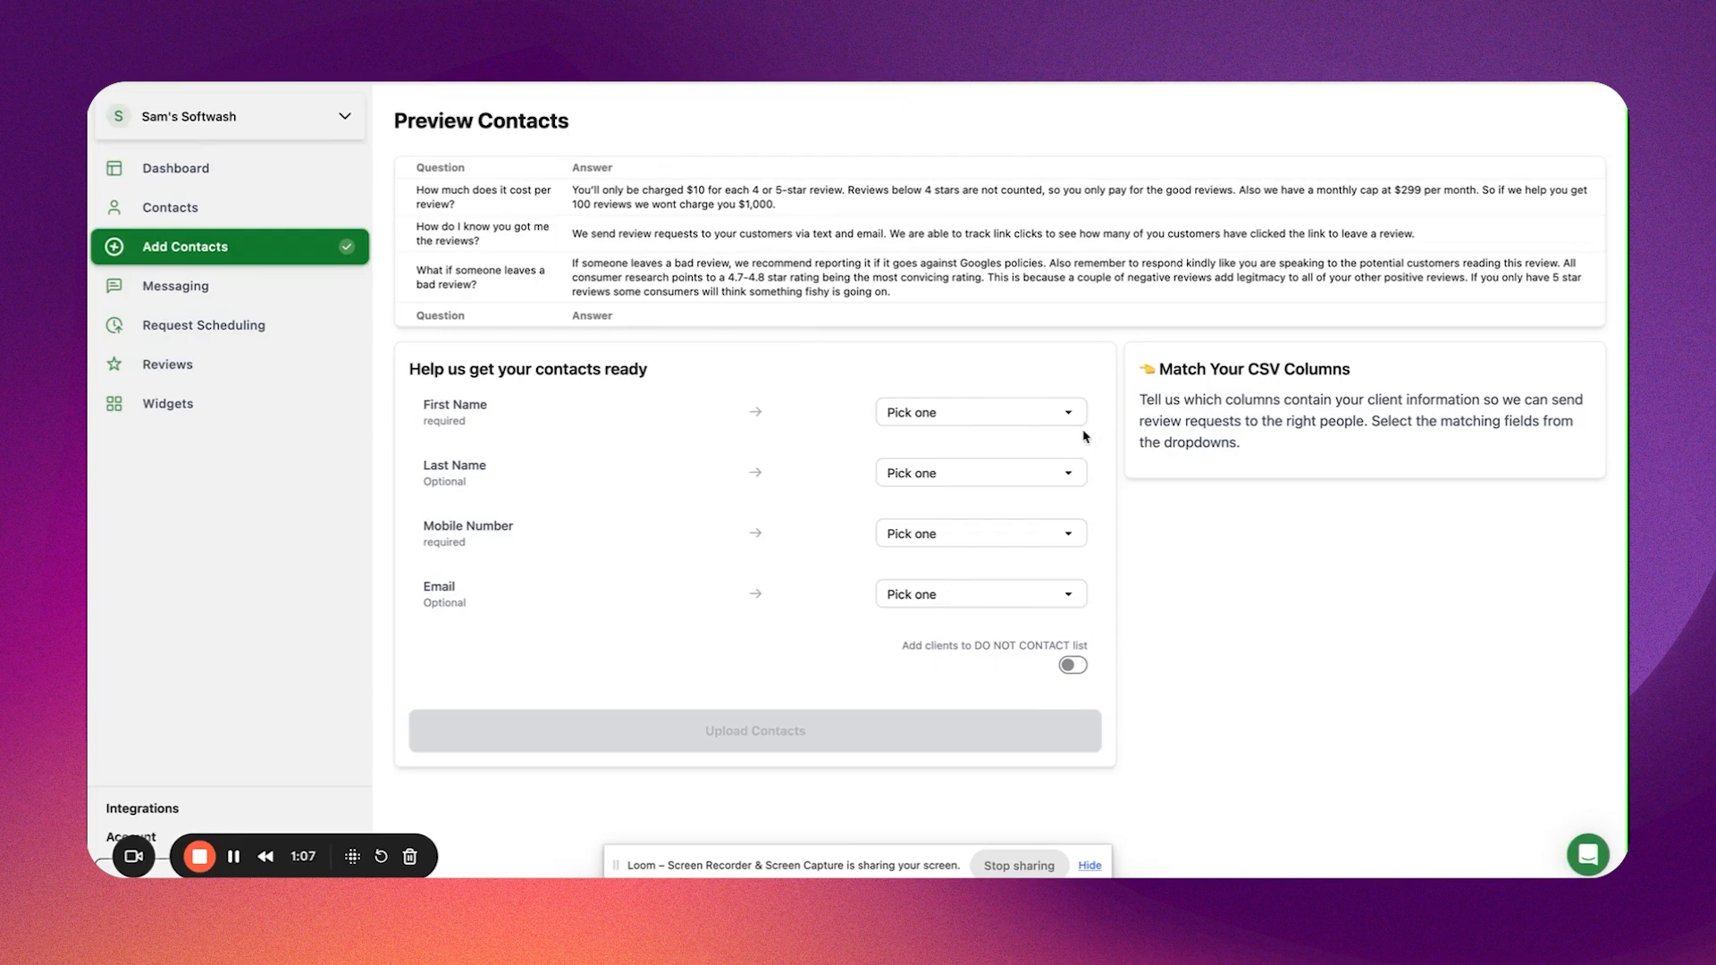
Step: Match the First Name field to the CSV's Question column and check the column preview
click(910, 420)
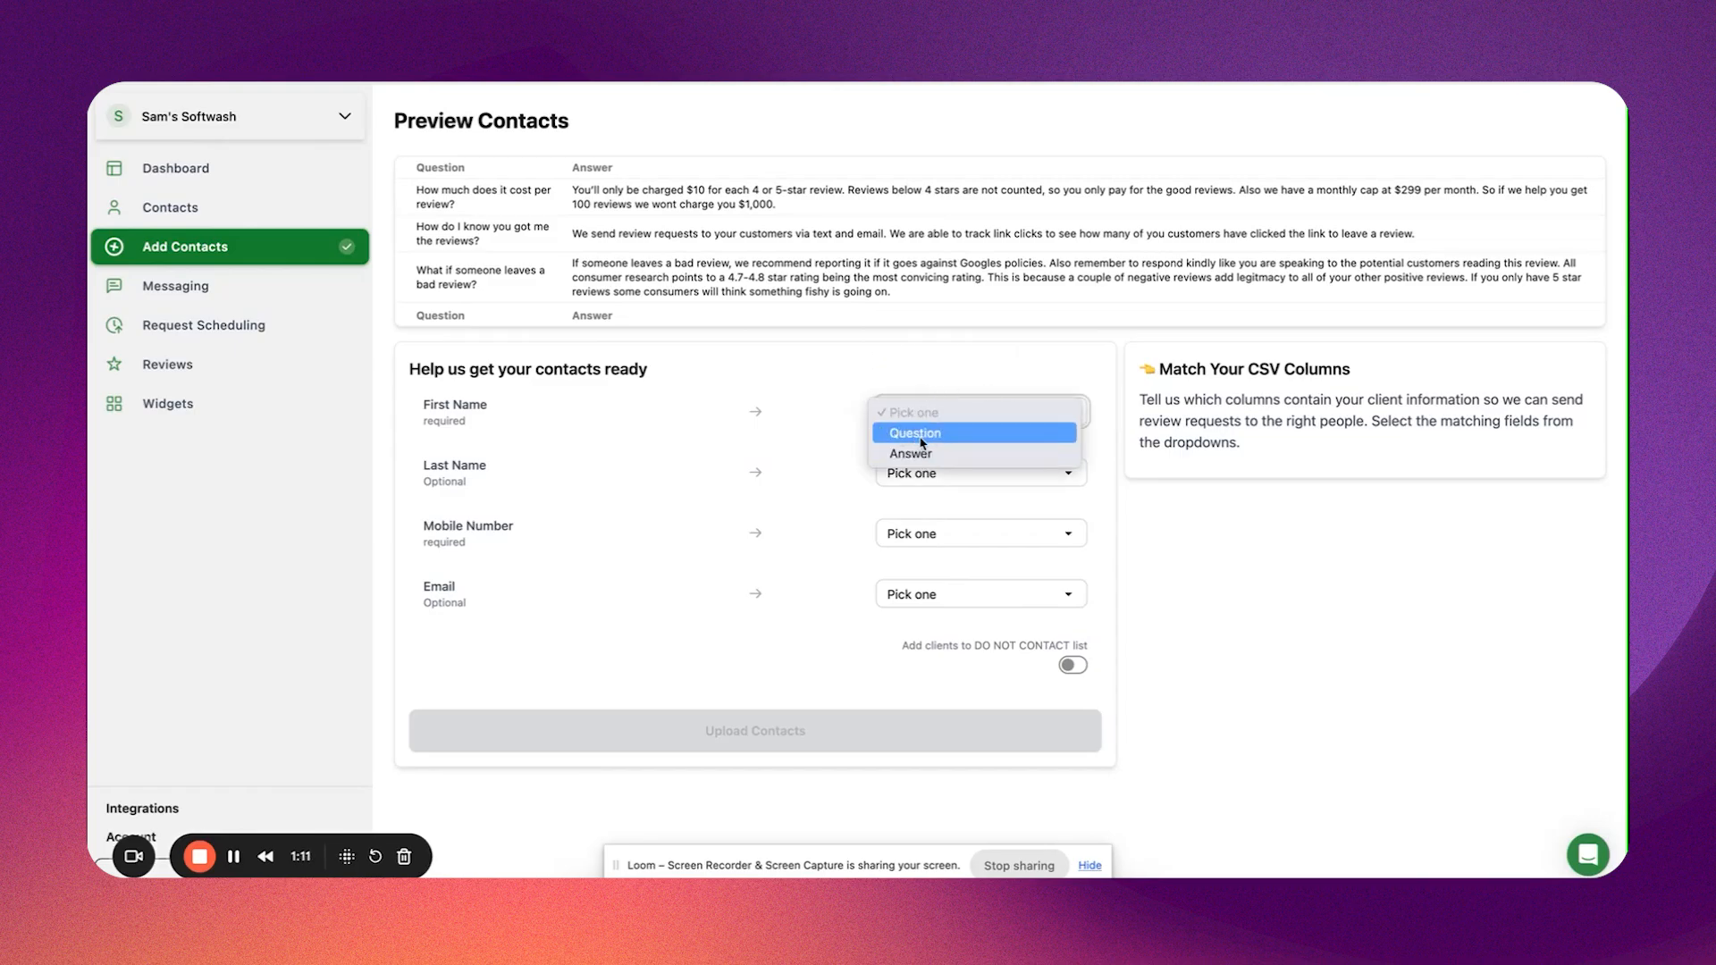
click(958, 134)
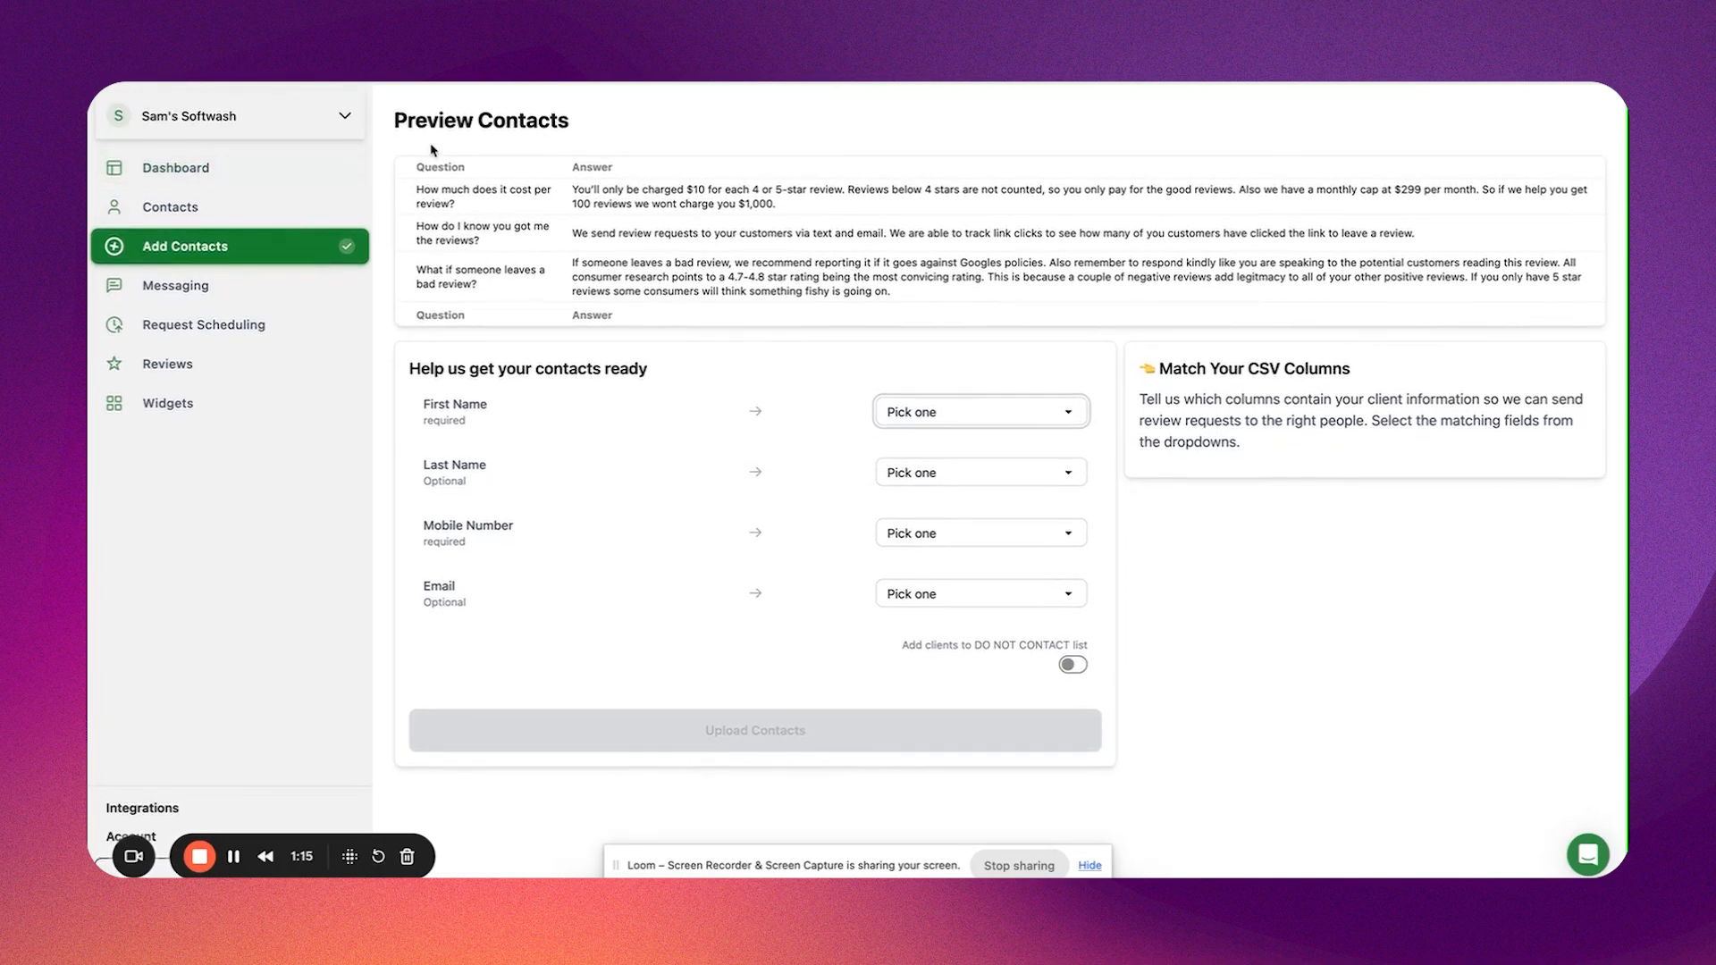
click(943, 414)
click(903, 432)
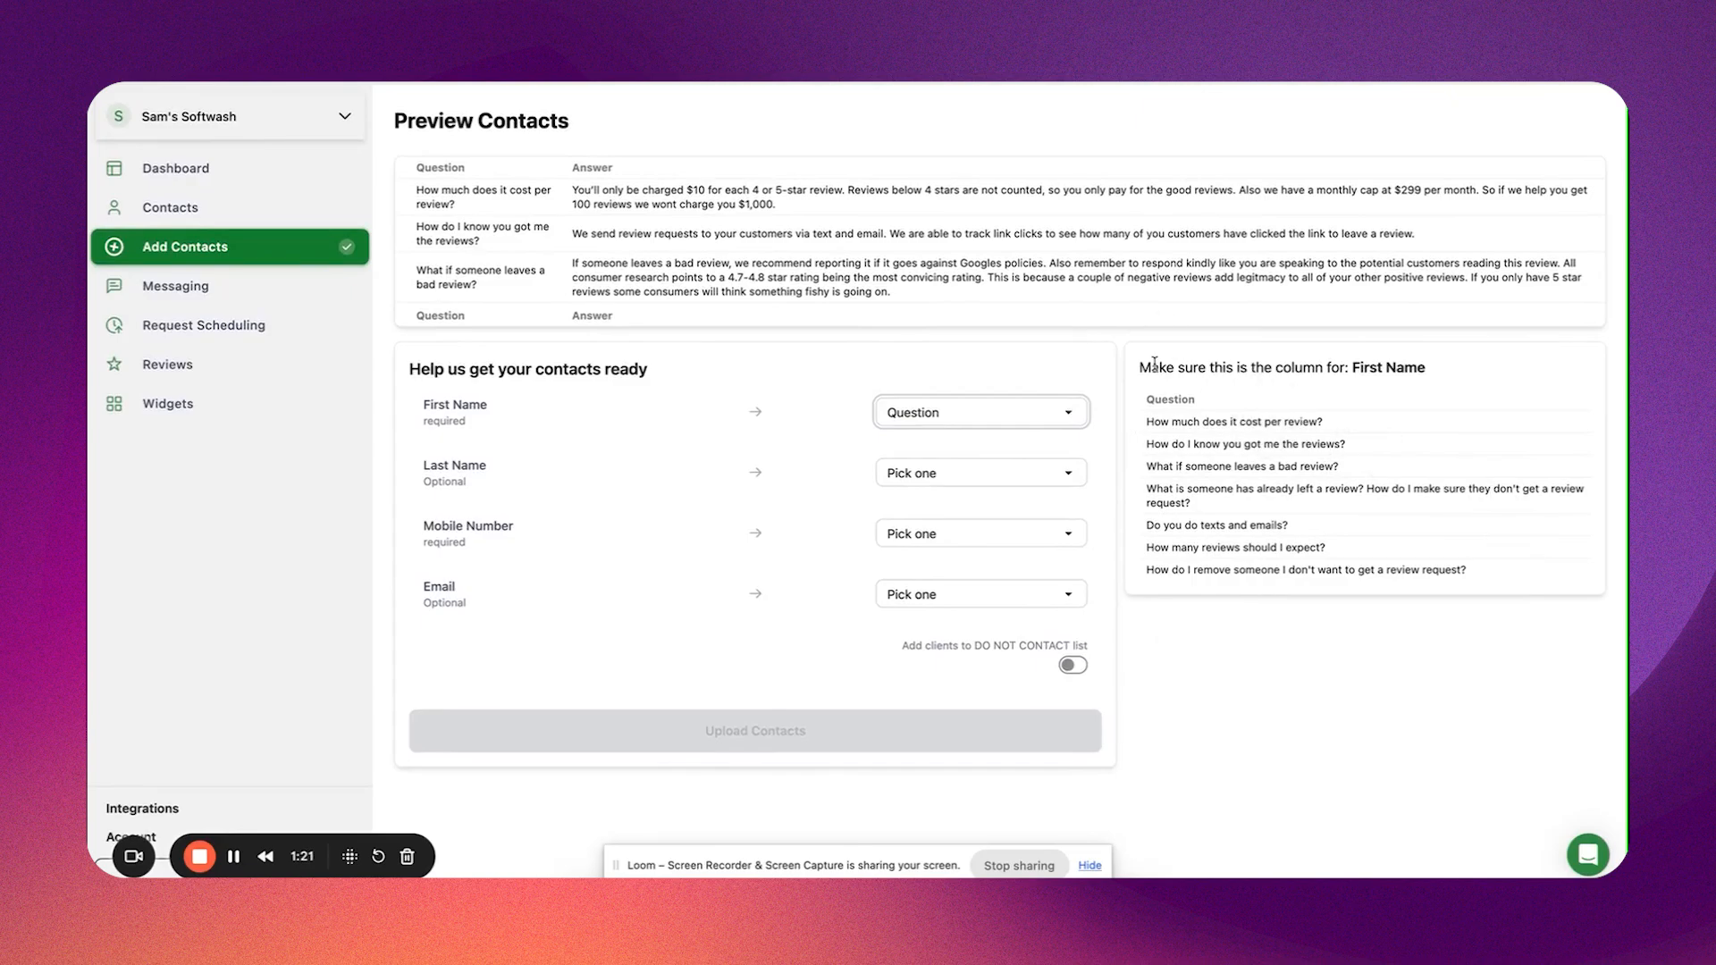
drag(1154, 364, 1547, 584)
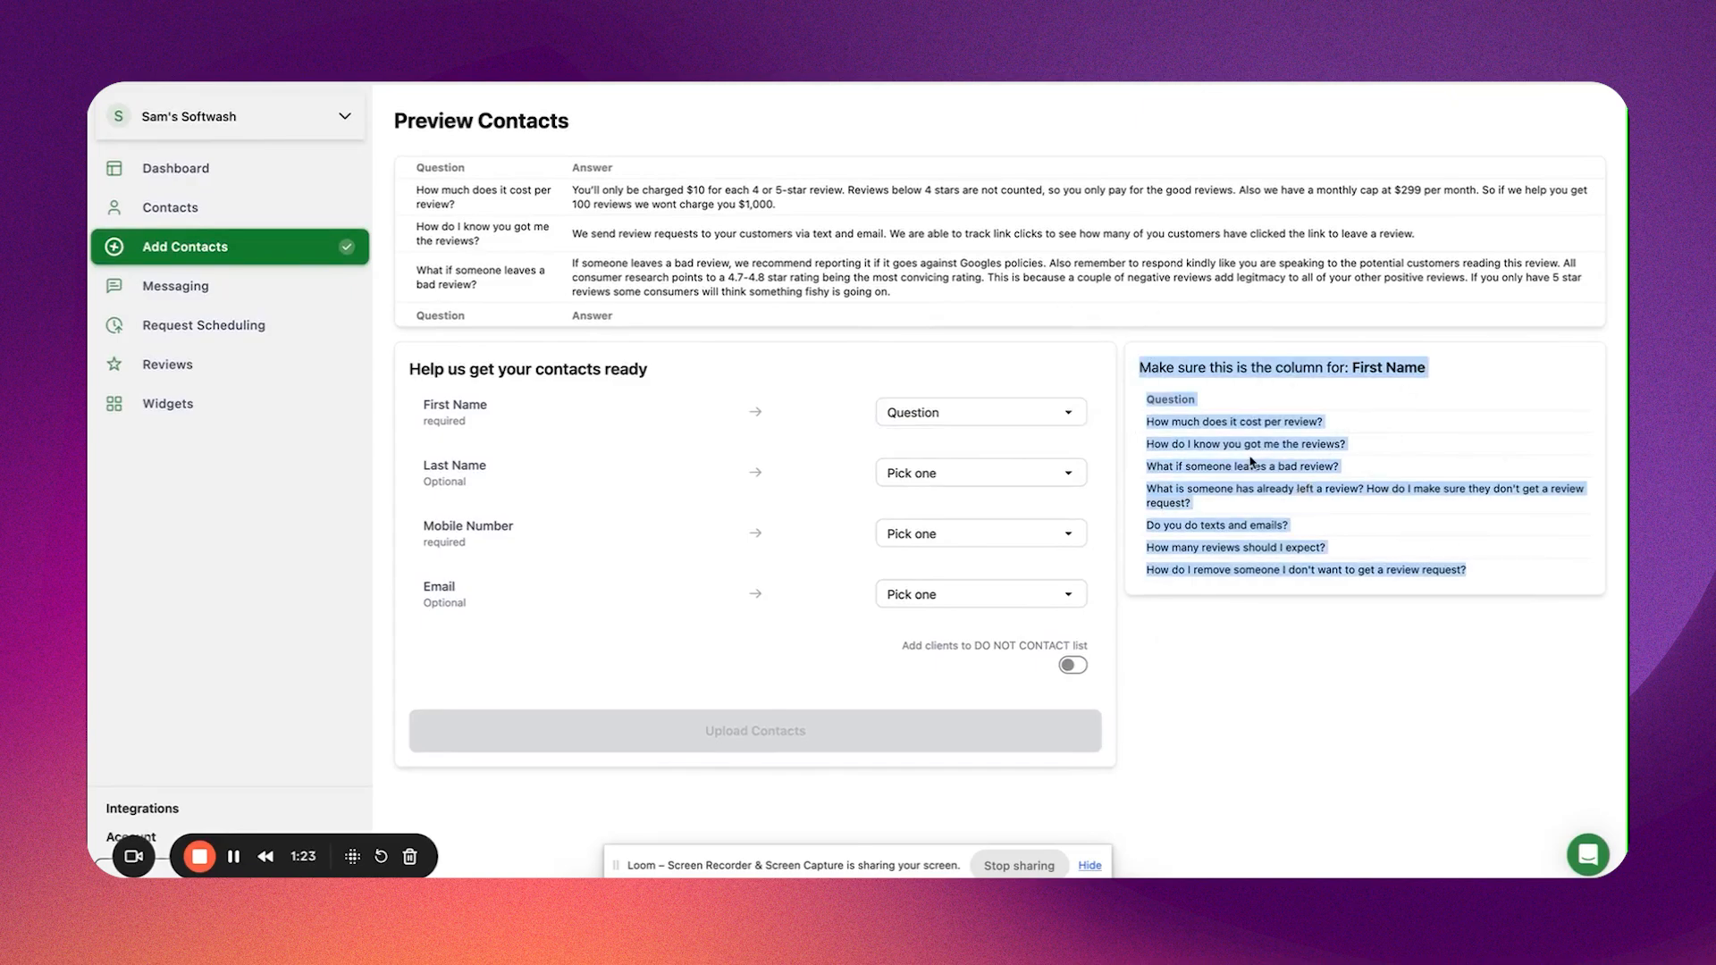
click(983, 412)
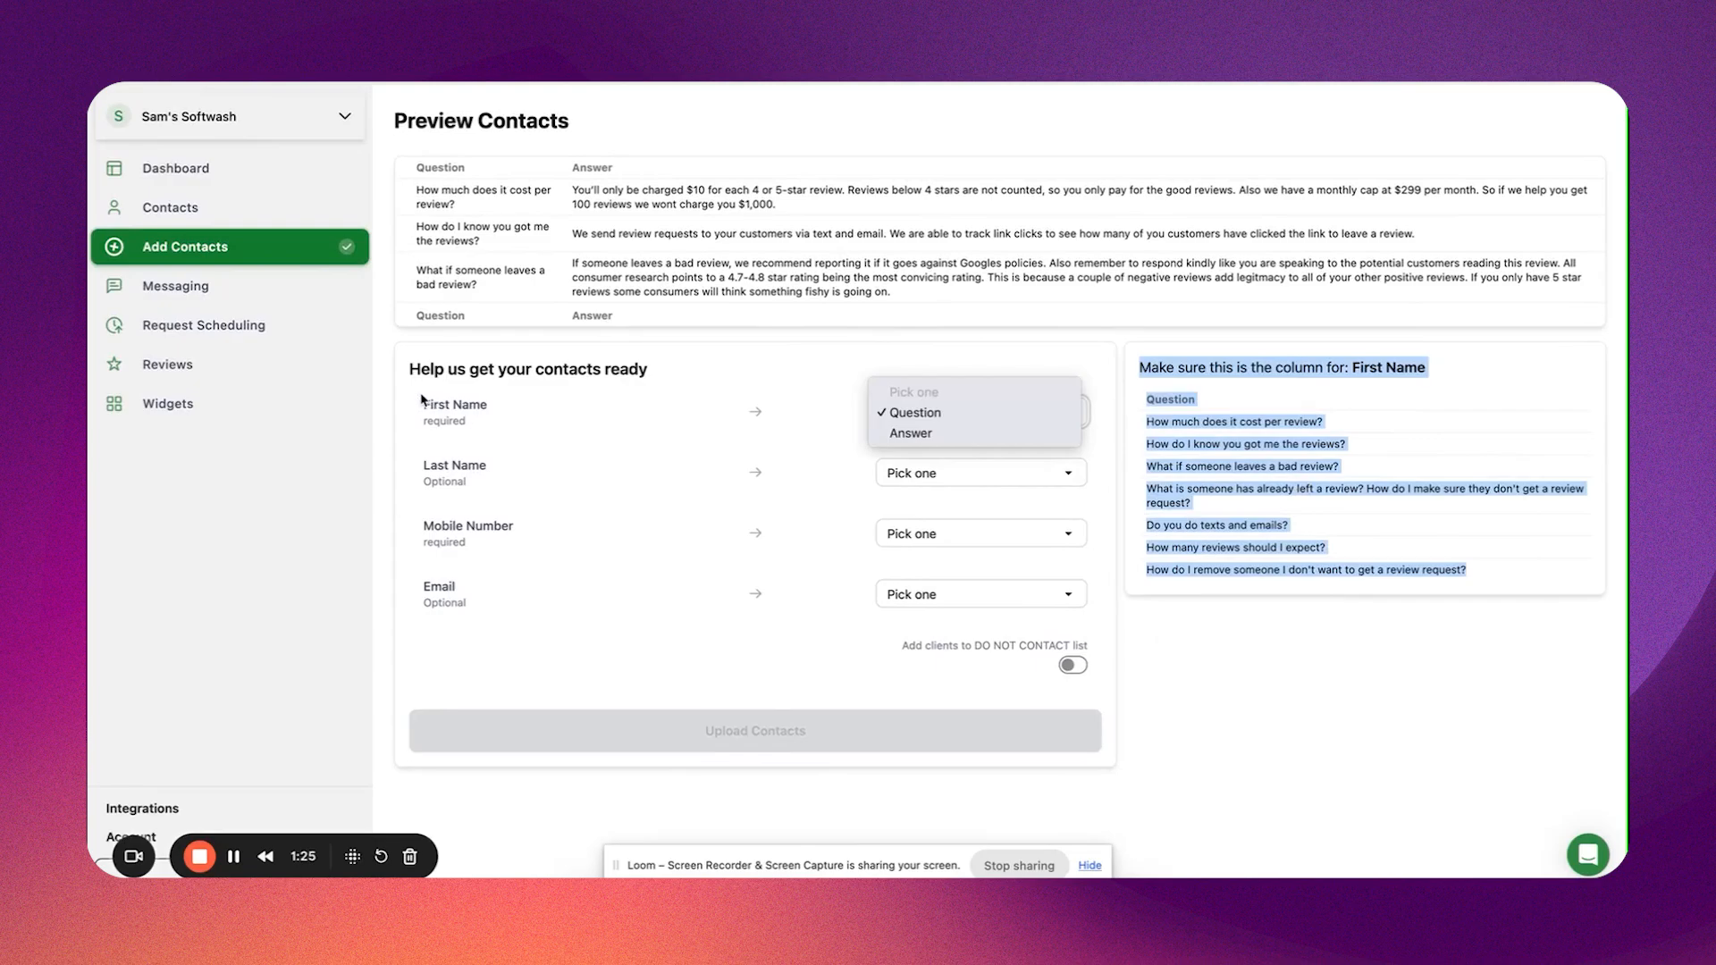
click(475, 406)
click(932, 411)
click(938, 417)
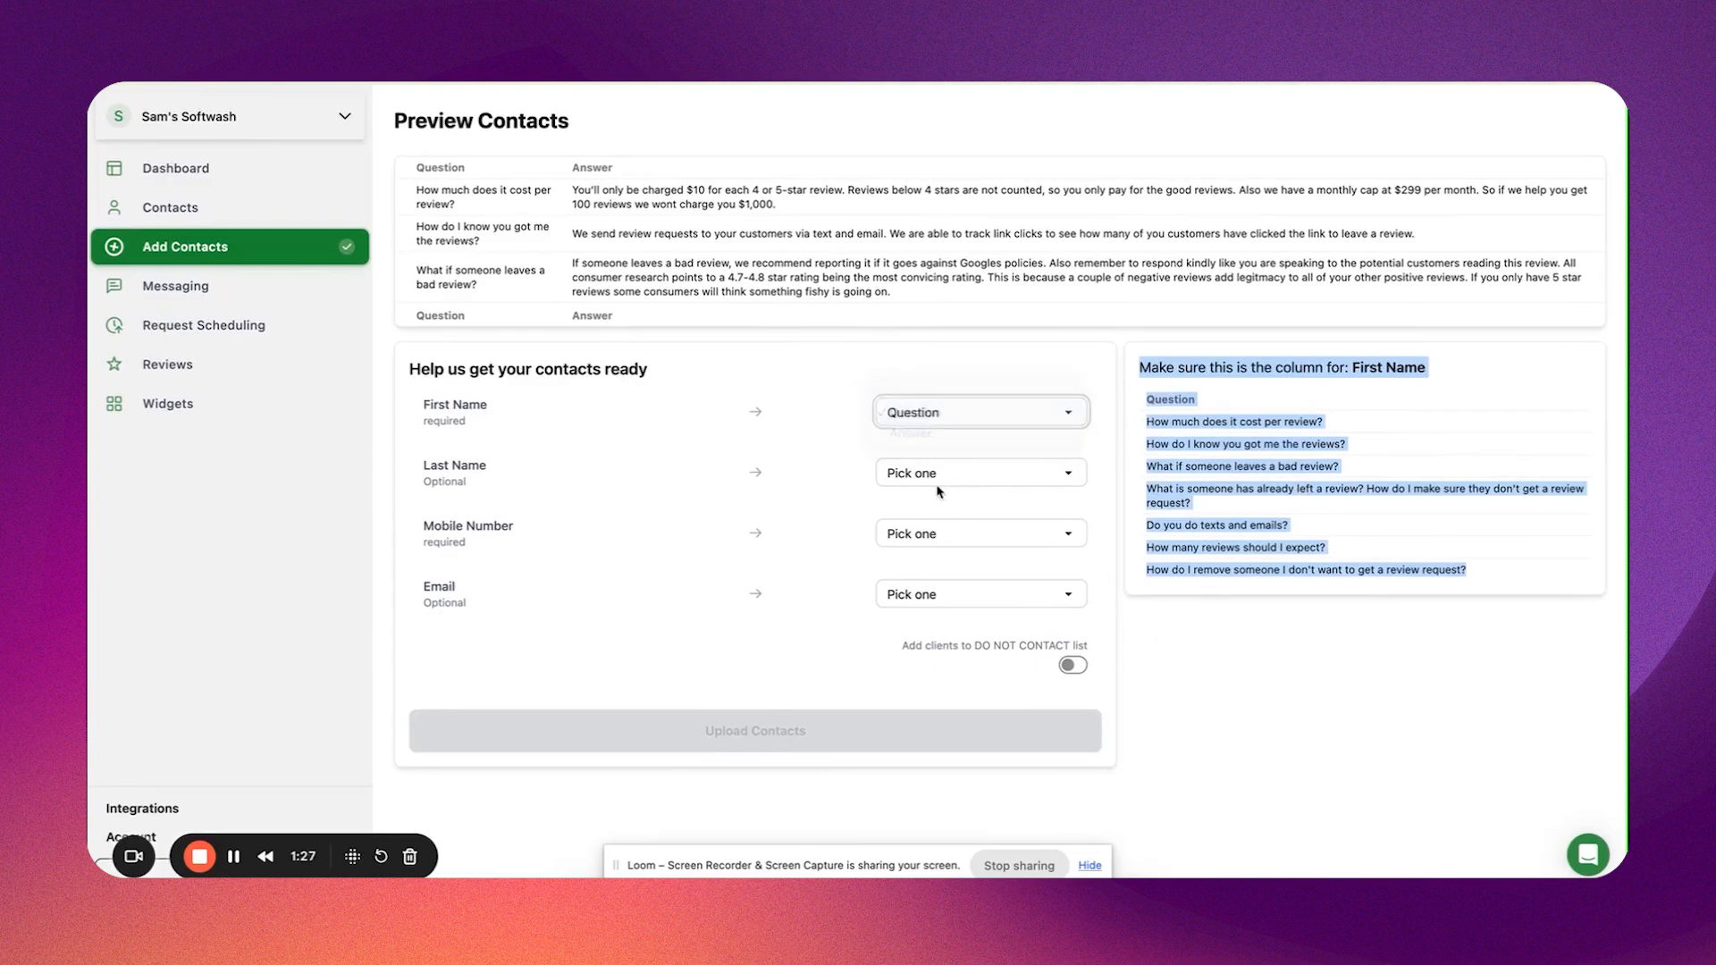
Step: Match Last Name to the Question column and view the column choices for Mobile Number and Email
click(938, 485)
click(915, 494)
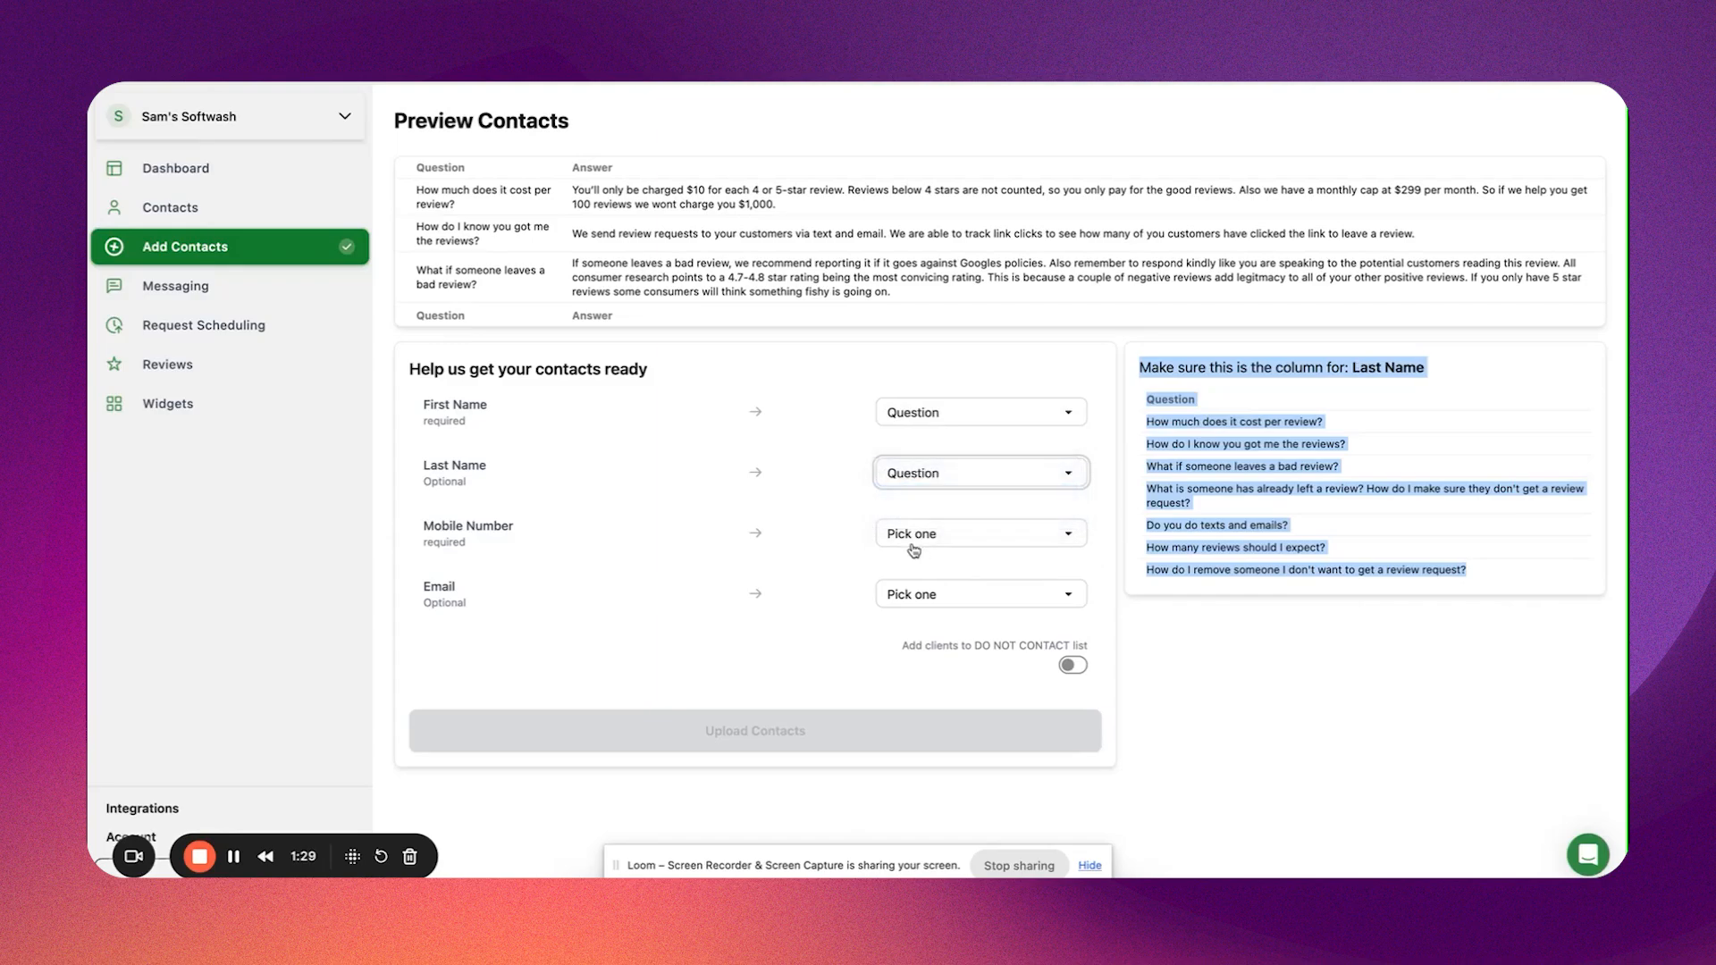
click(939, 535)
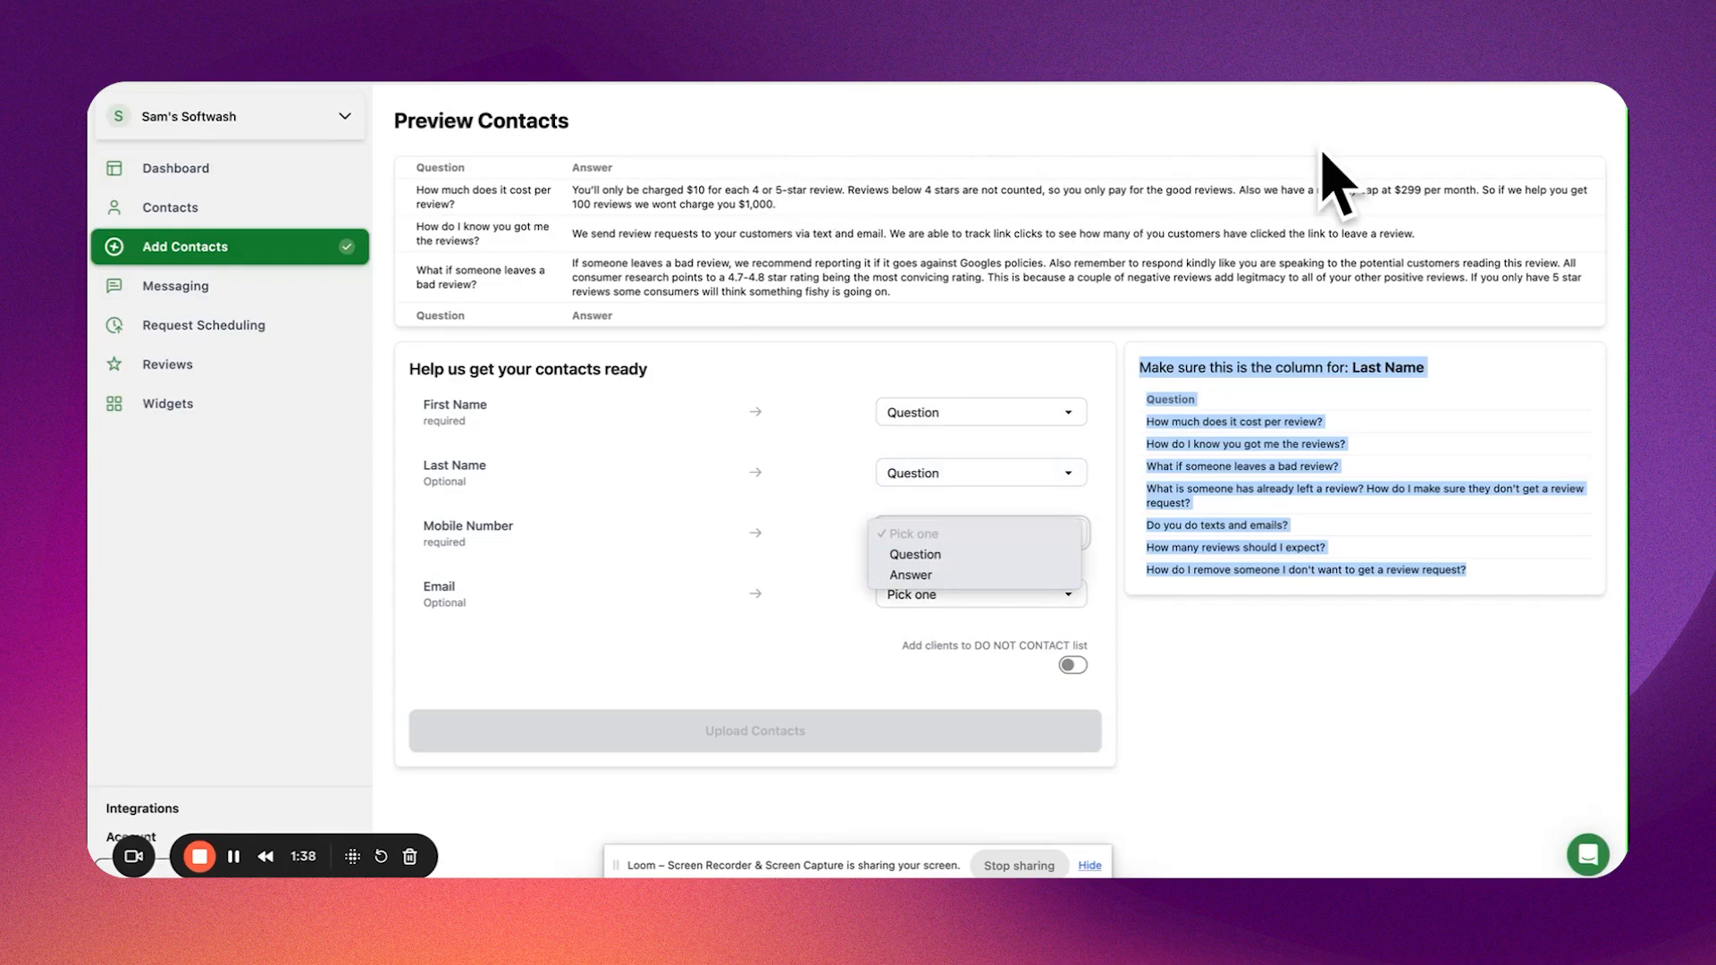
click(929, 597)
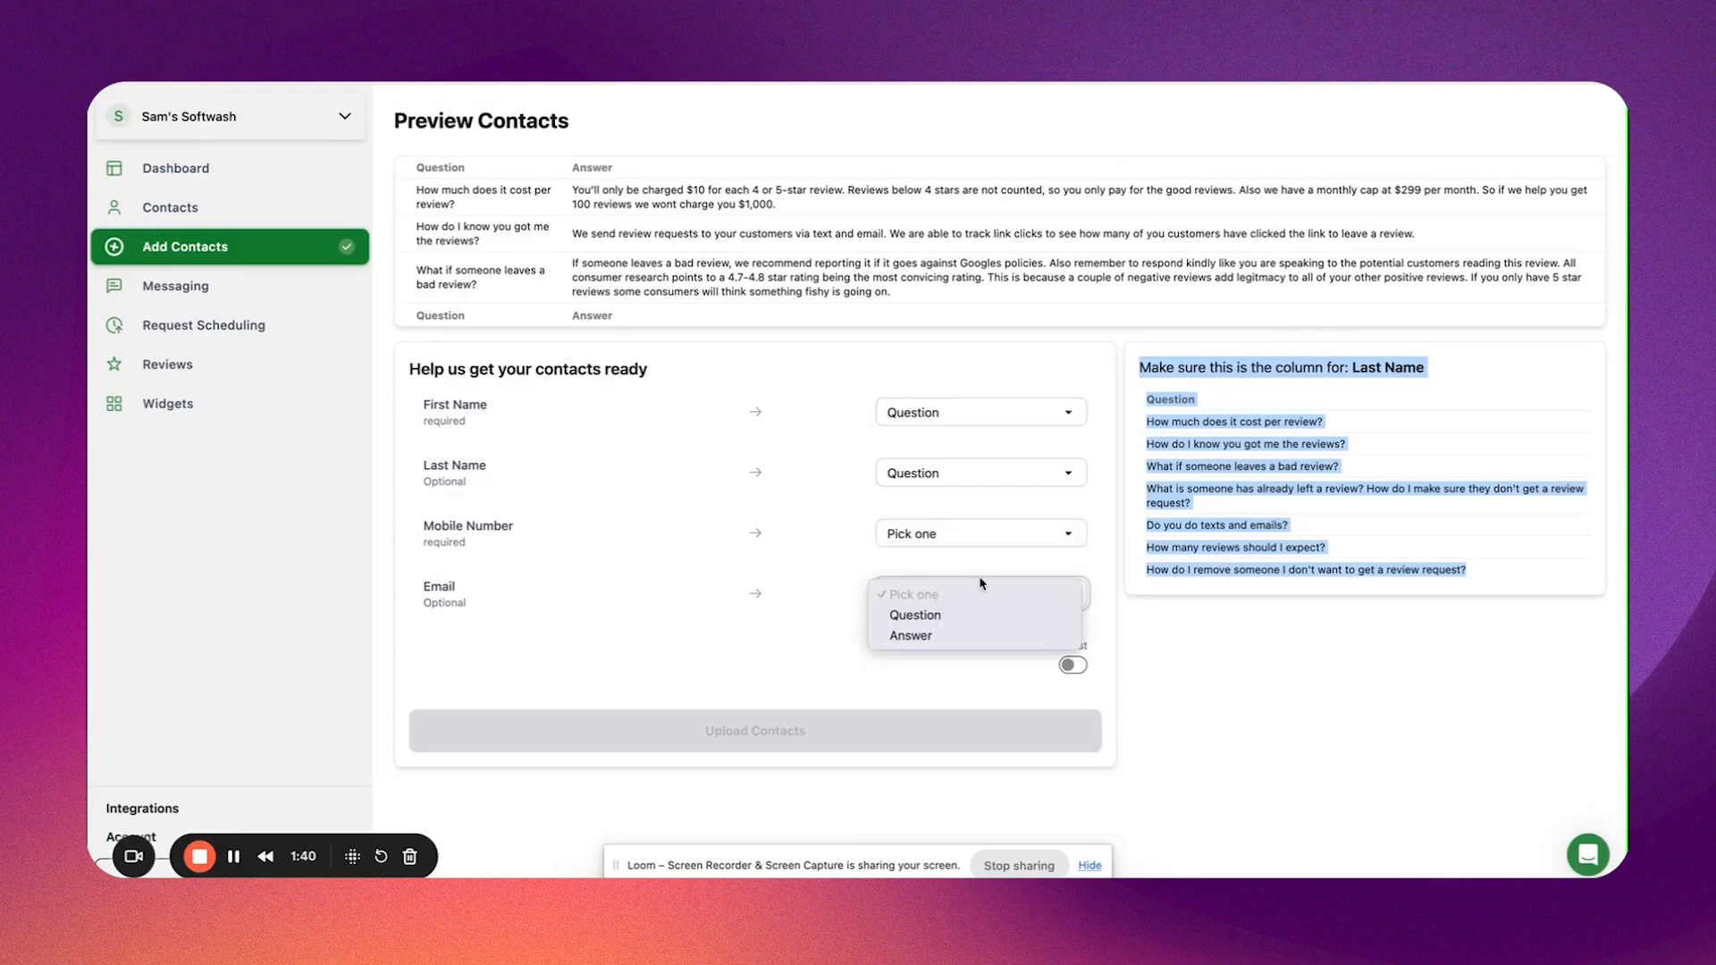
click(798, 617)
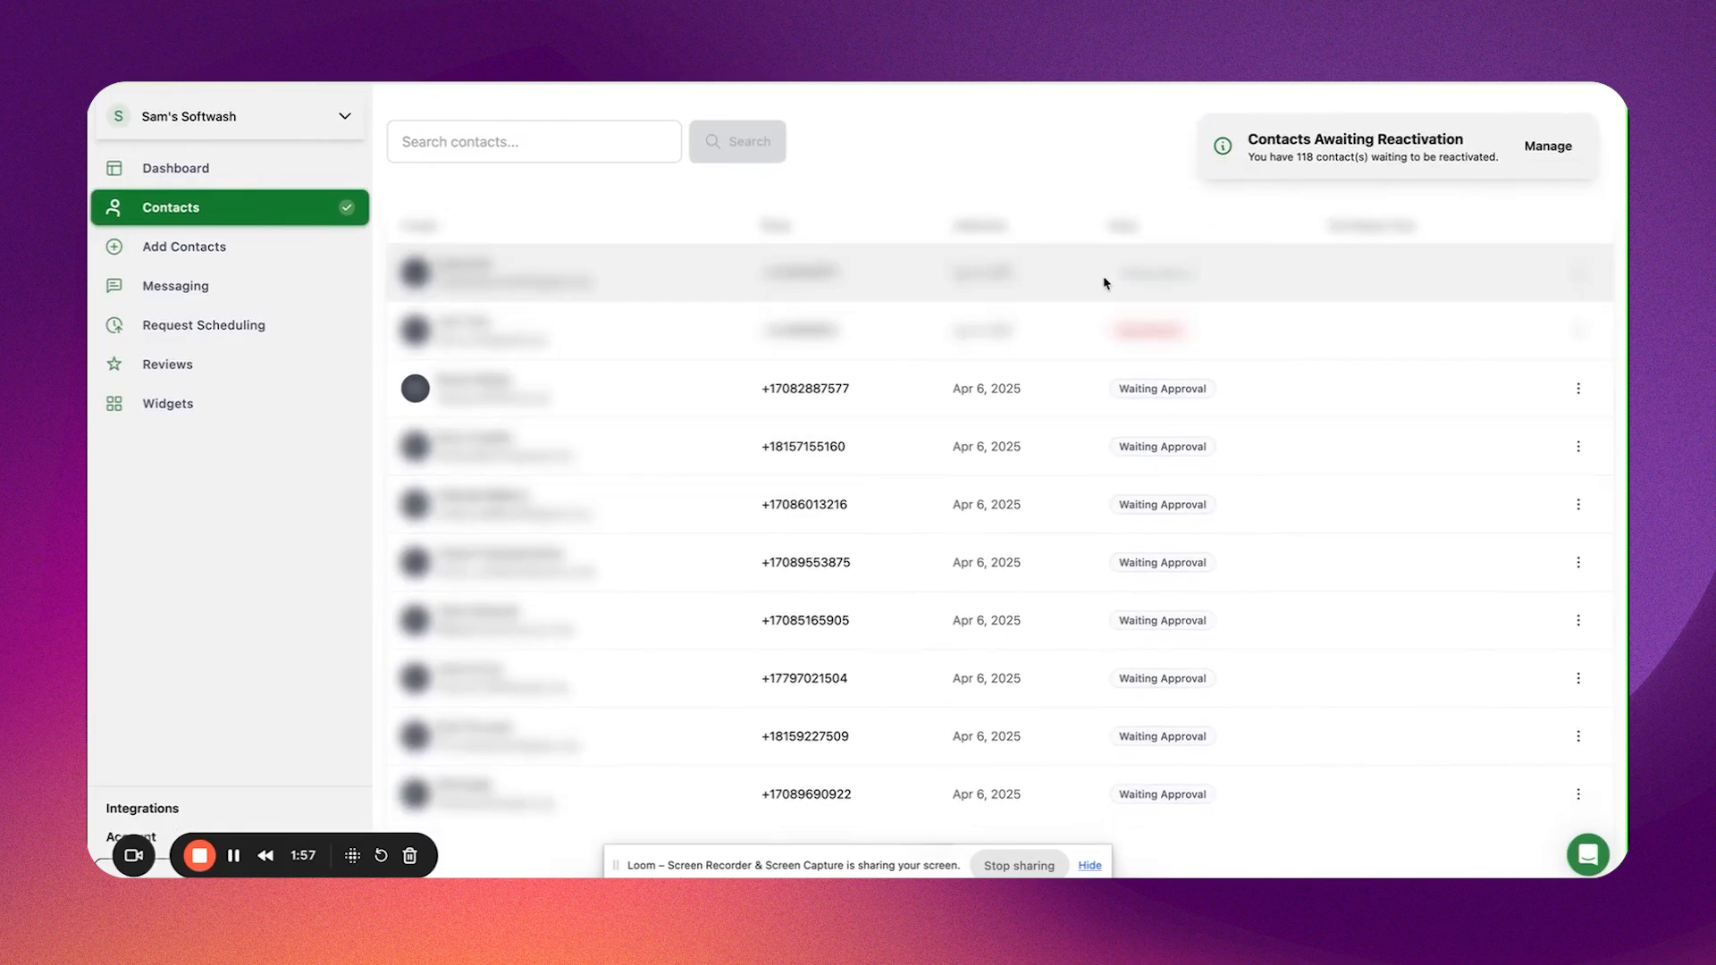
Step: Try entering a contact's first name in the contacts search, and clear the search text
click(512, 138)
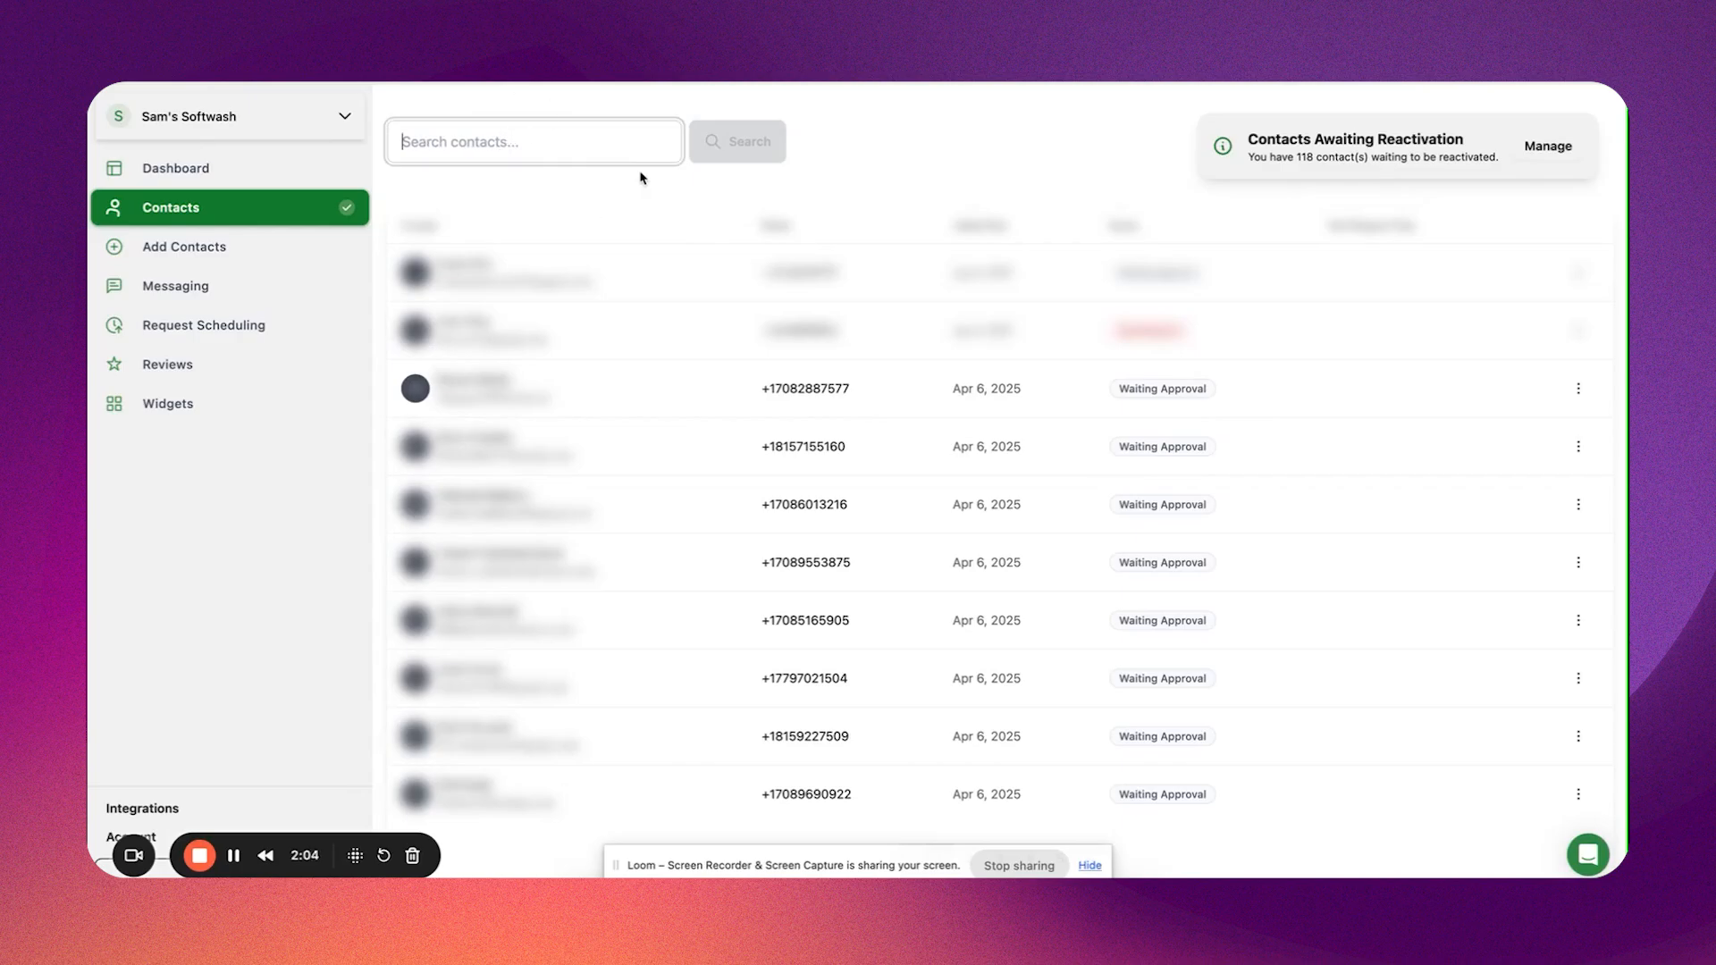
text(jo)
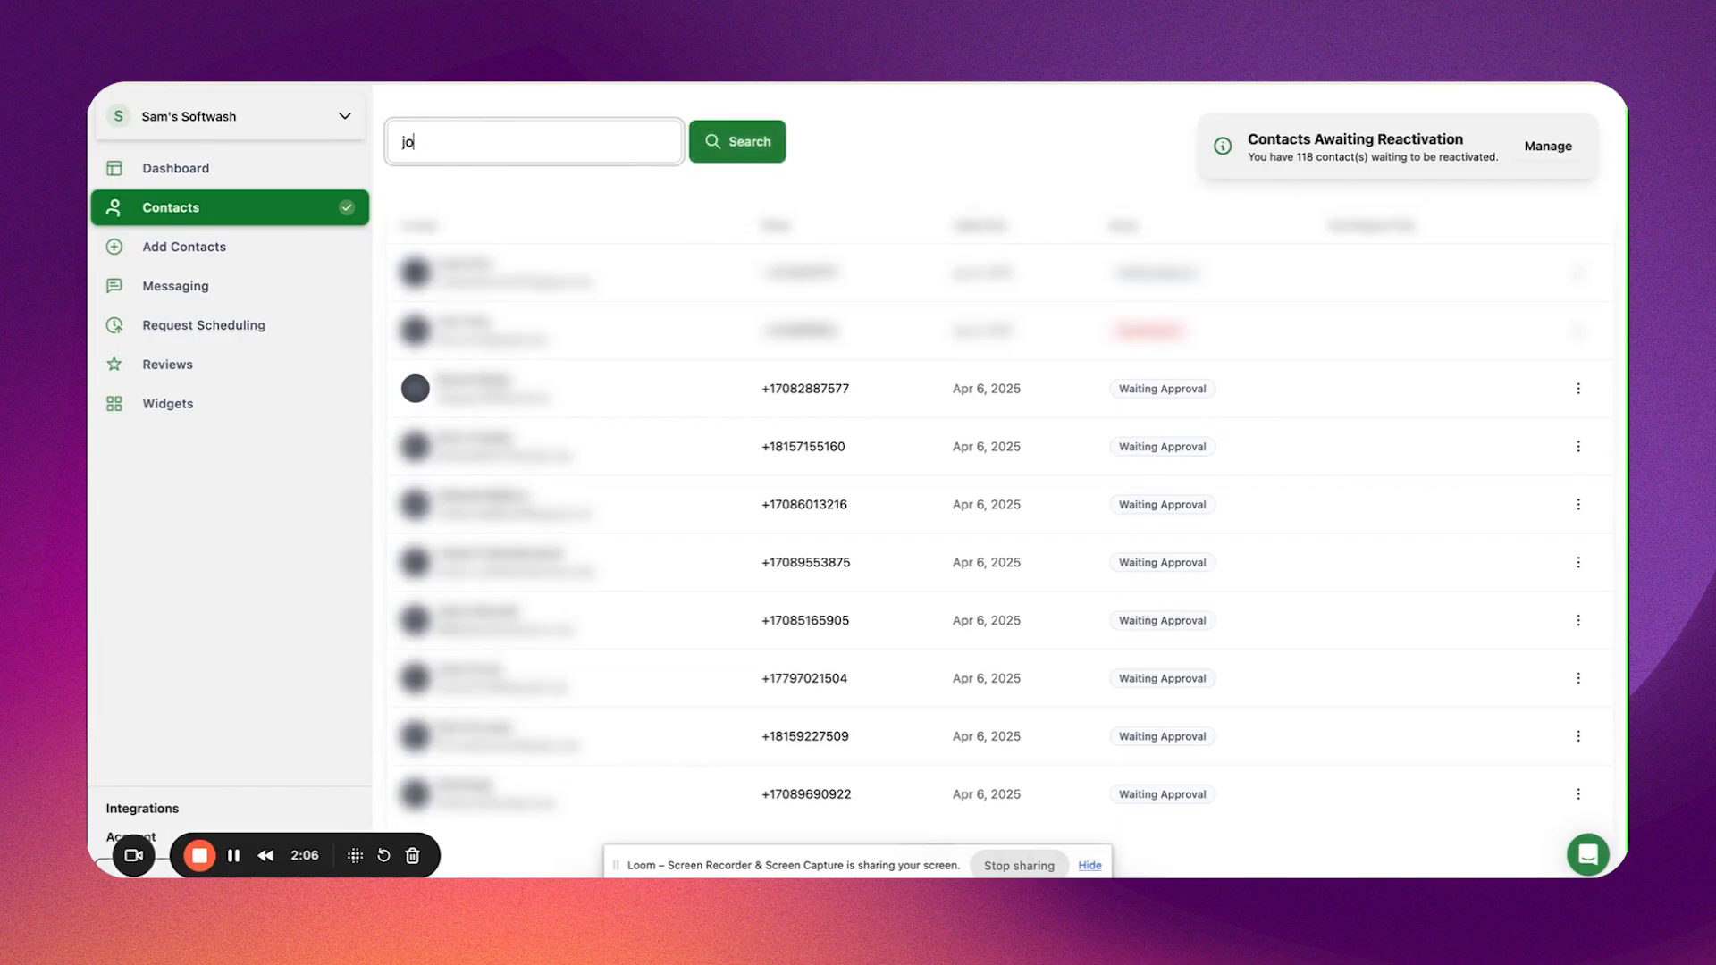
key(BackSpace)
key(BackSpace)
text(pam)
double_click(539, 141)
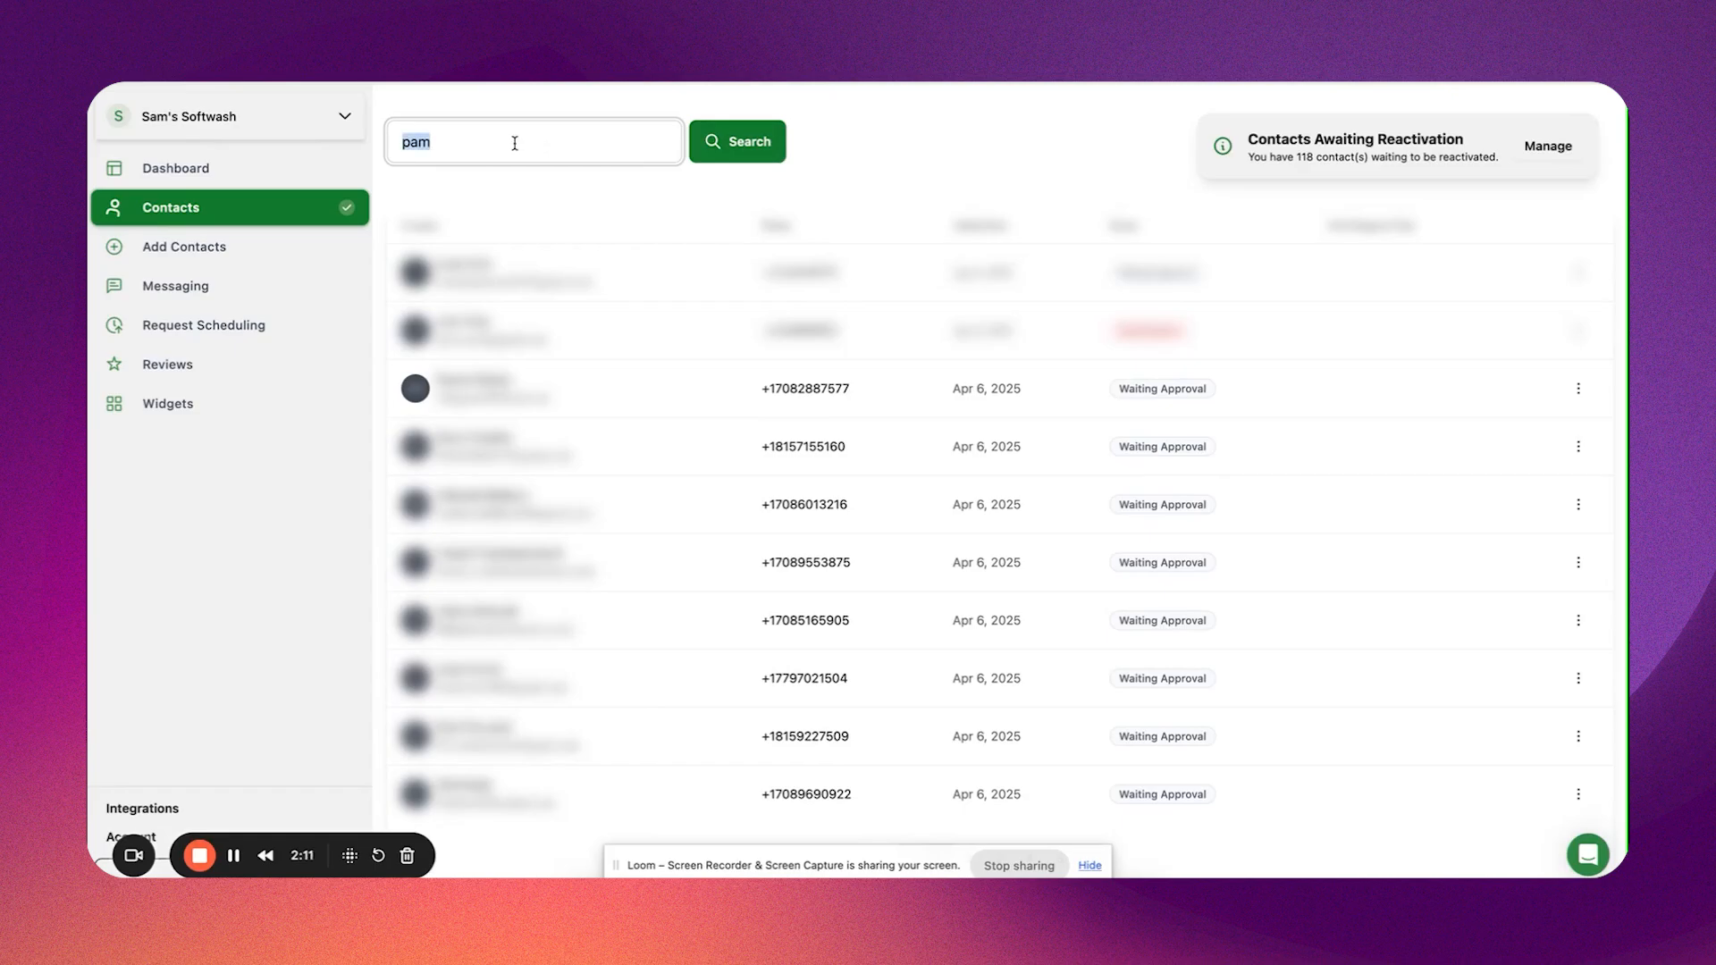
key(BackSpace)
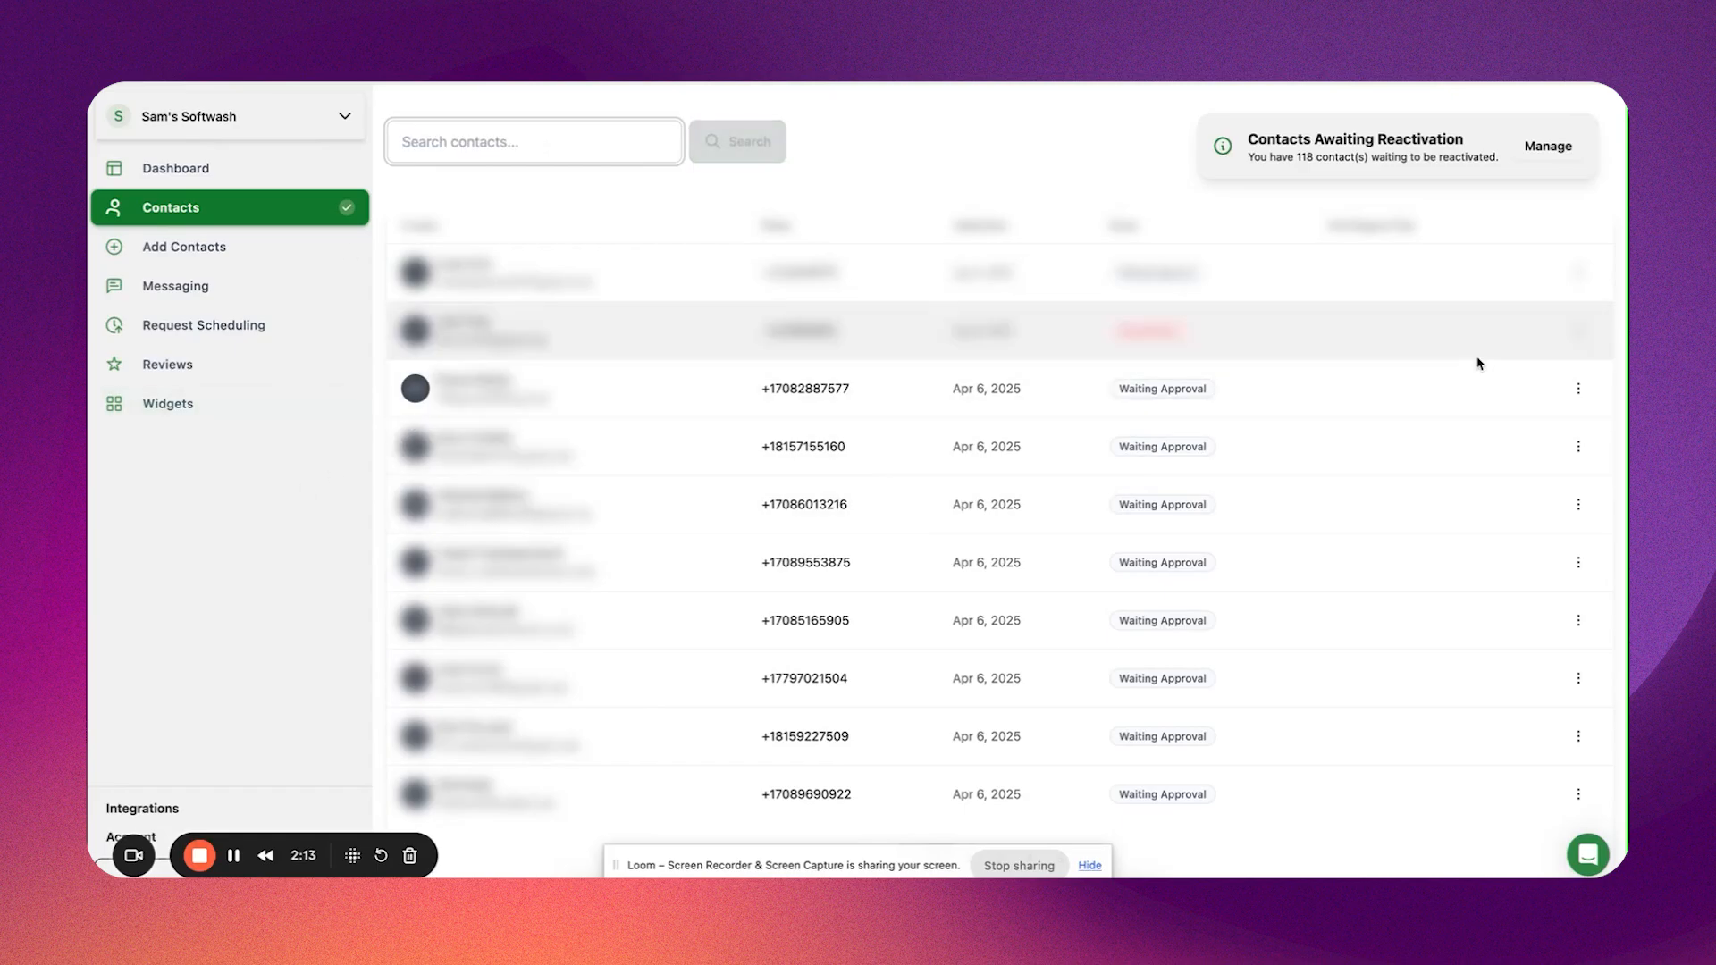
Step: Delete the third contact in the contacts list, confirm the deletion, and return to the contacts list
click(1565, 386)
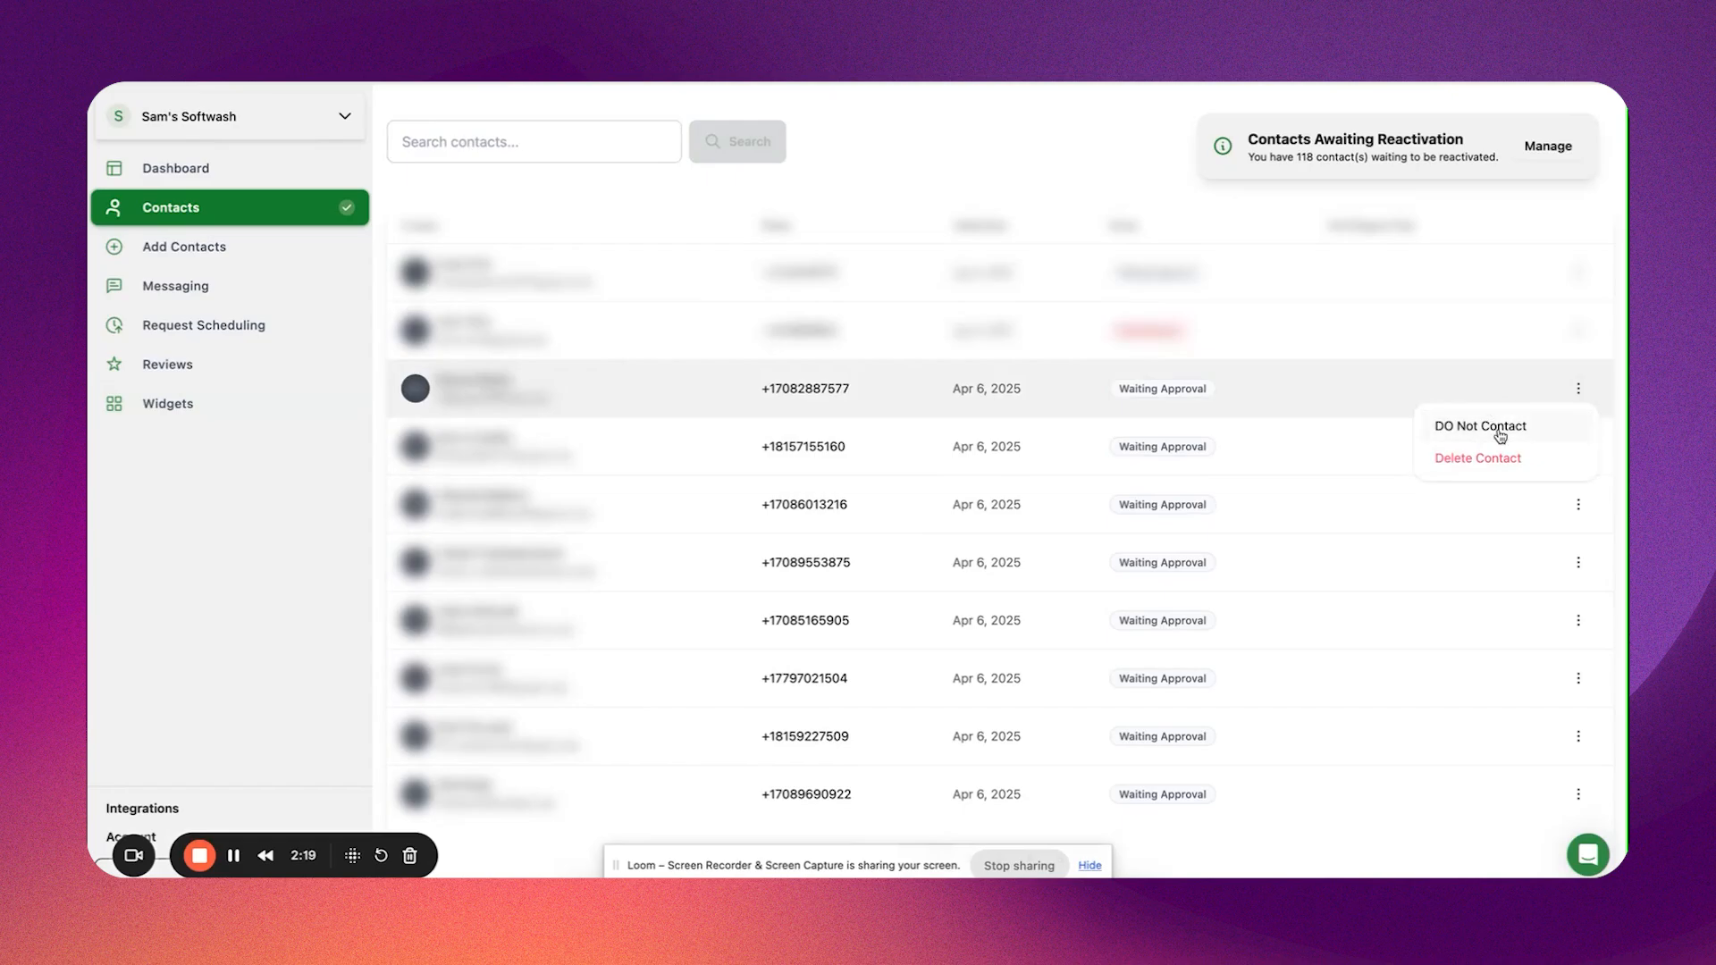
click(1509, 464)
click(1028, 177)
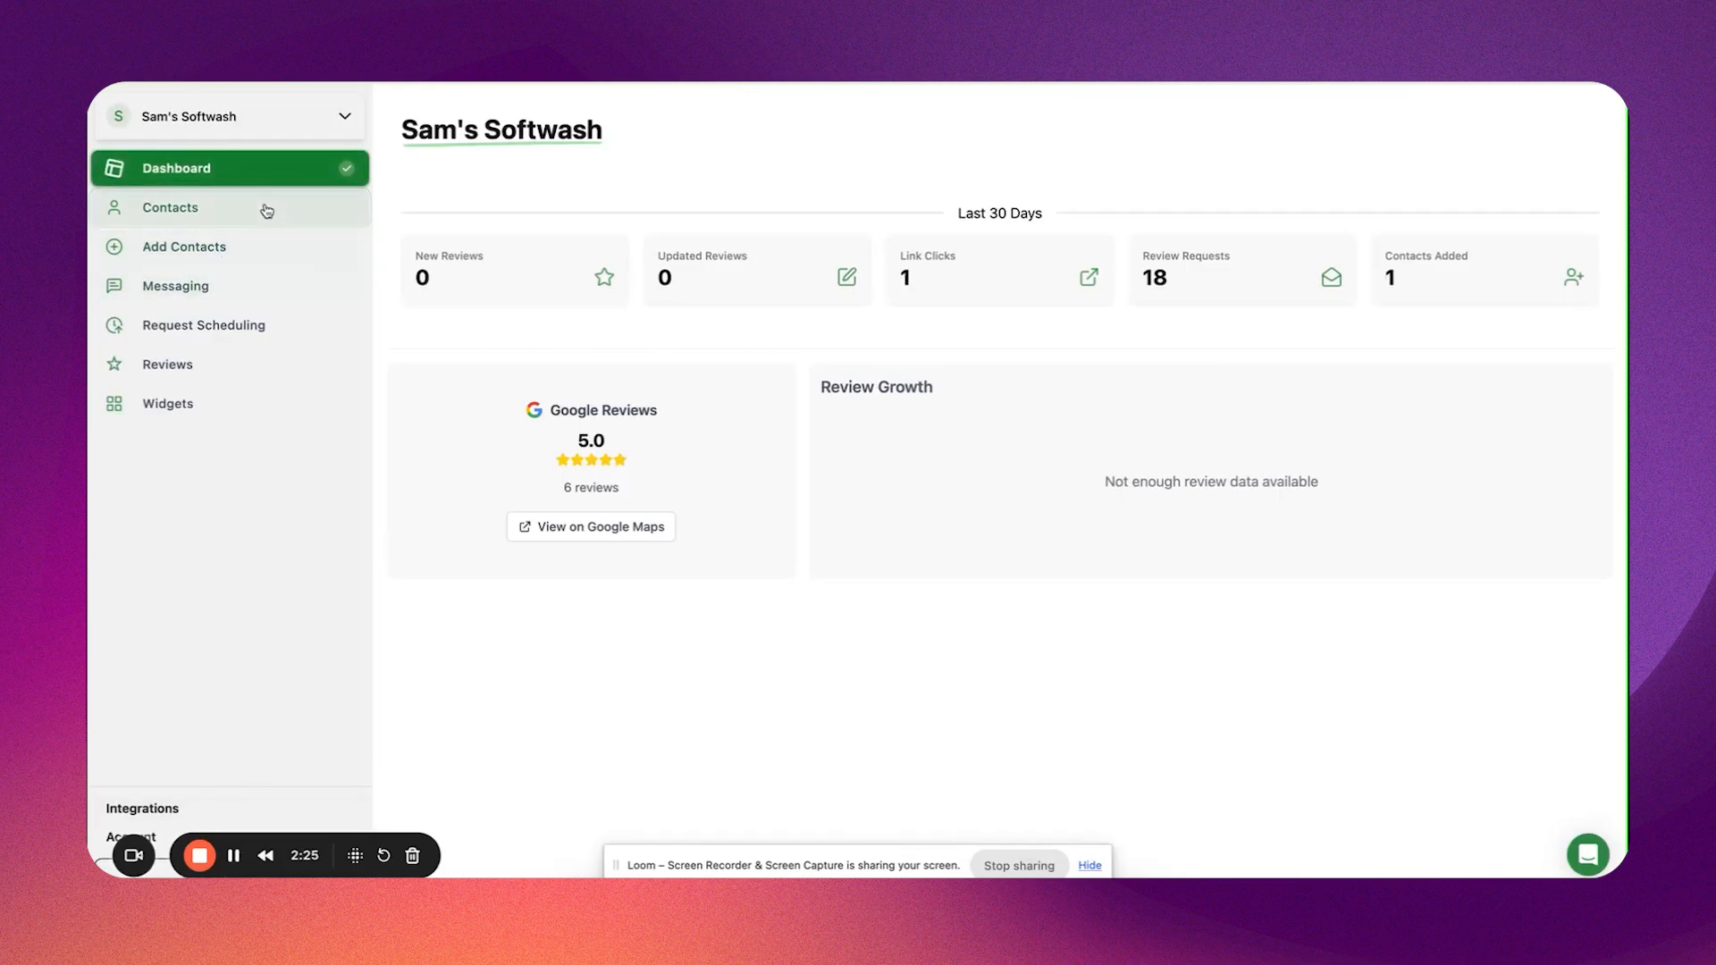
click(237, 858)
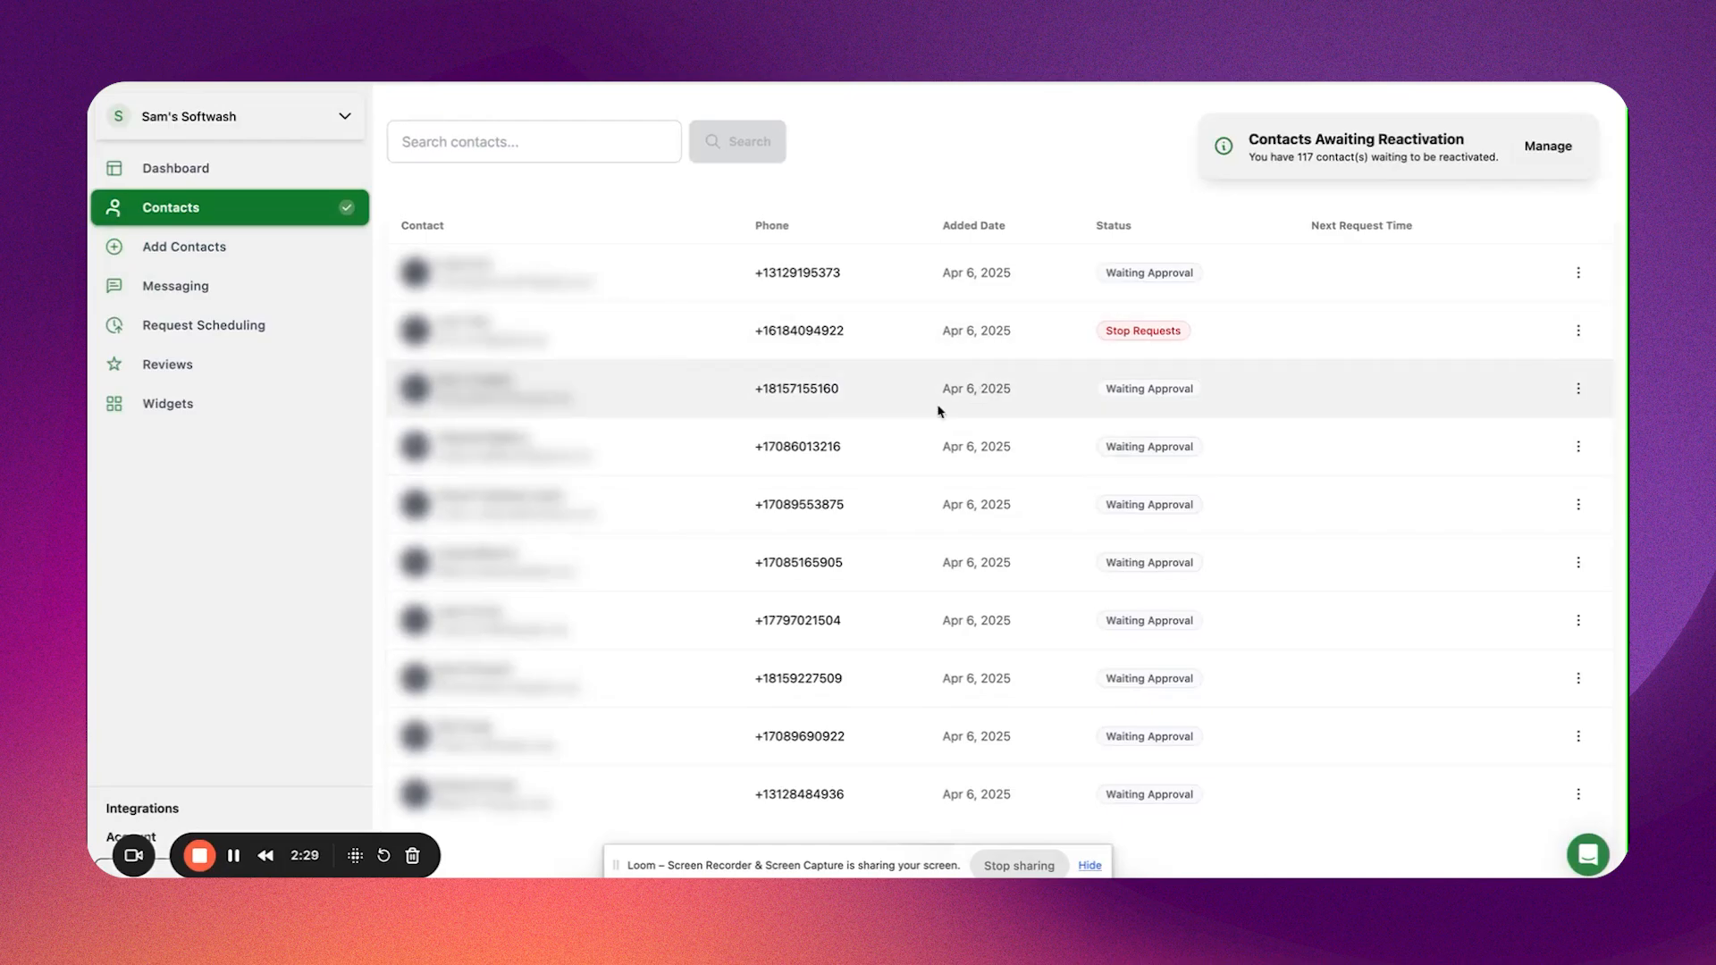